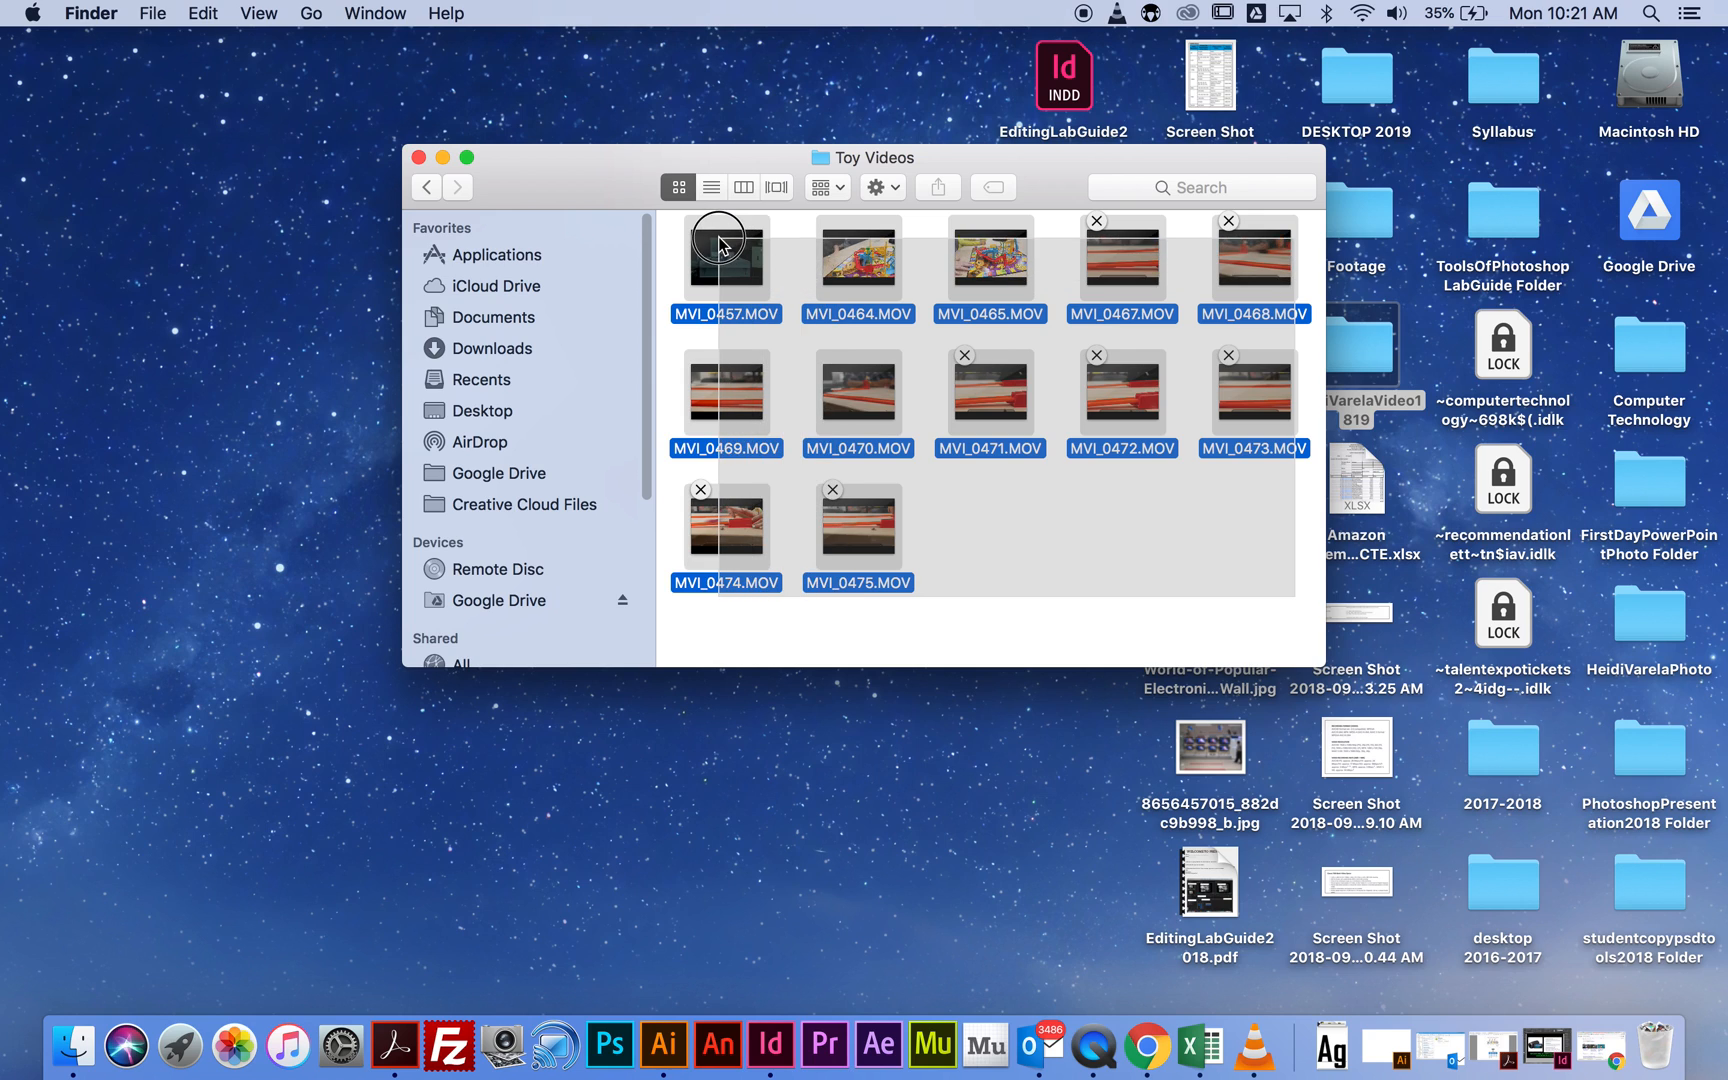
Rename MVI_0464.MOV in Toy Videos to the author's name followed by _Elevate_09092018.
{"action": "left_click", "coordinate": [937, 366]}
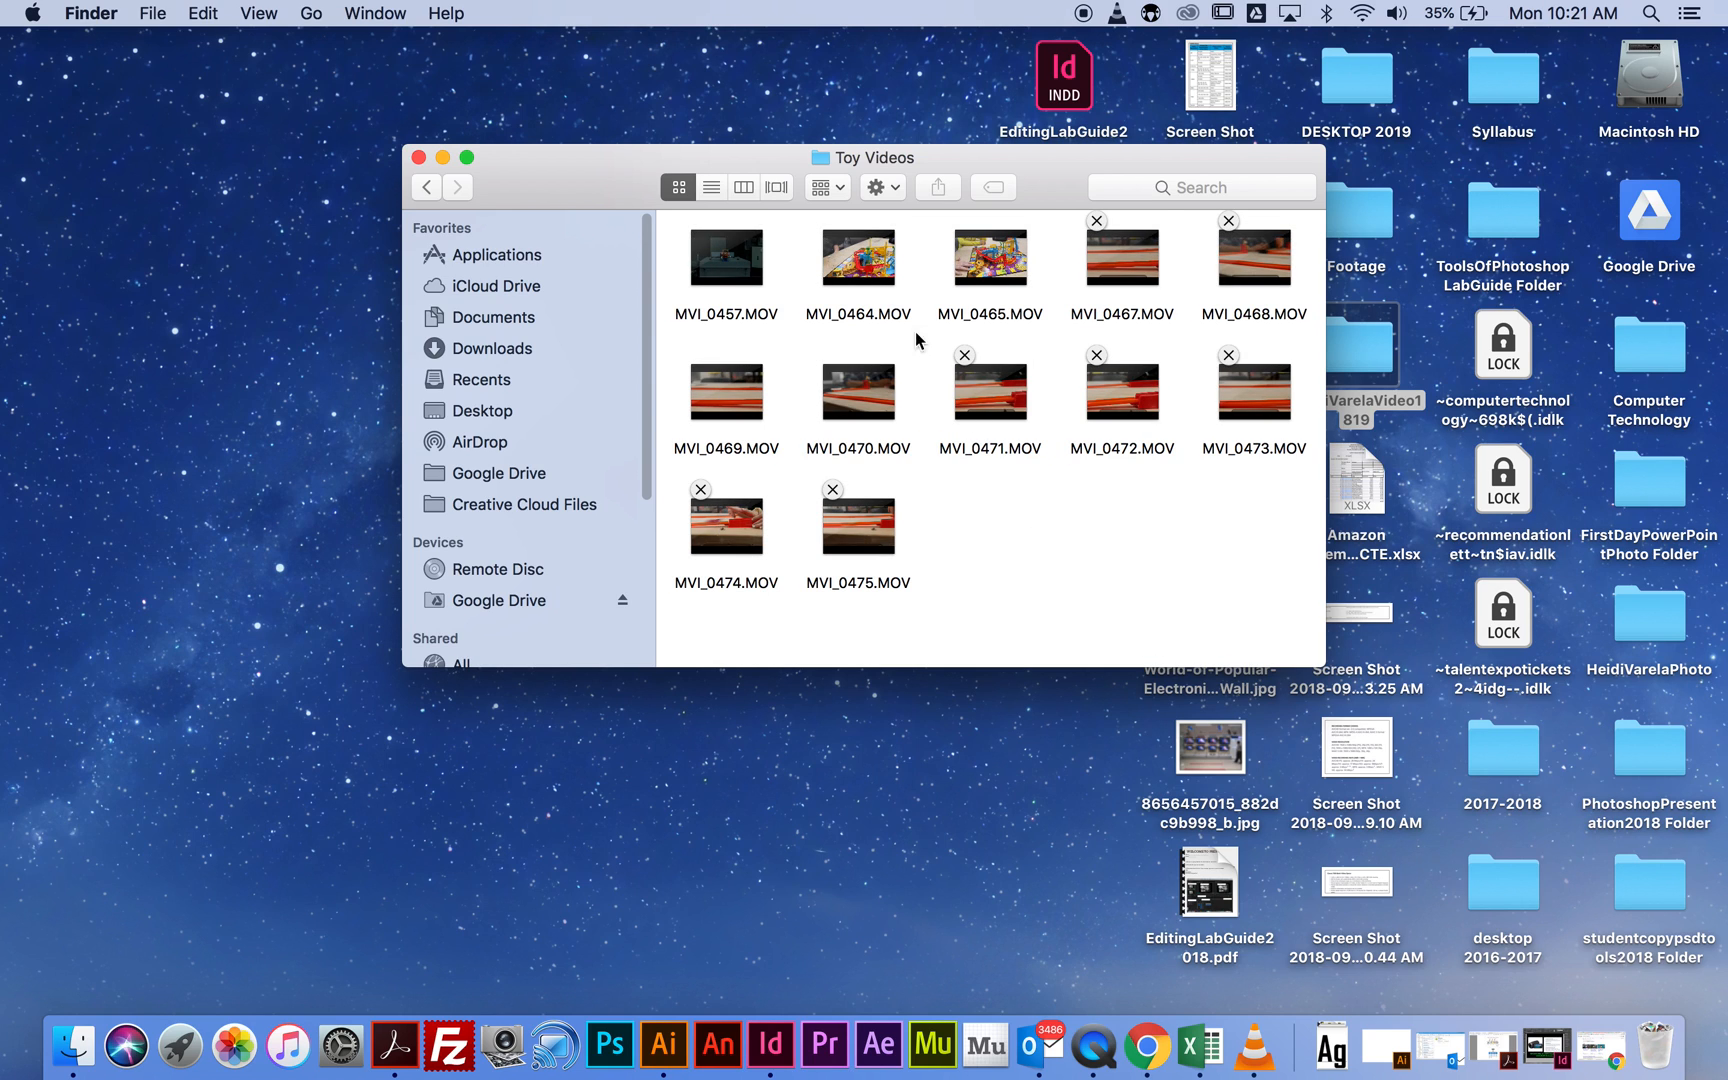
{"action": "left_click", "coordinate": [859, 313]}
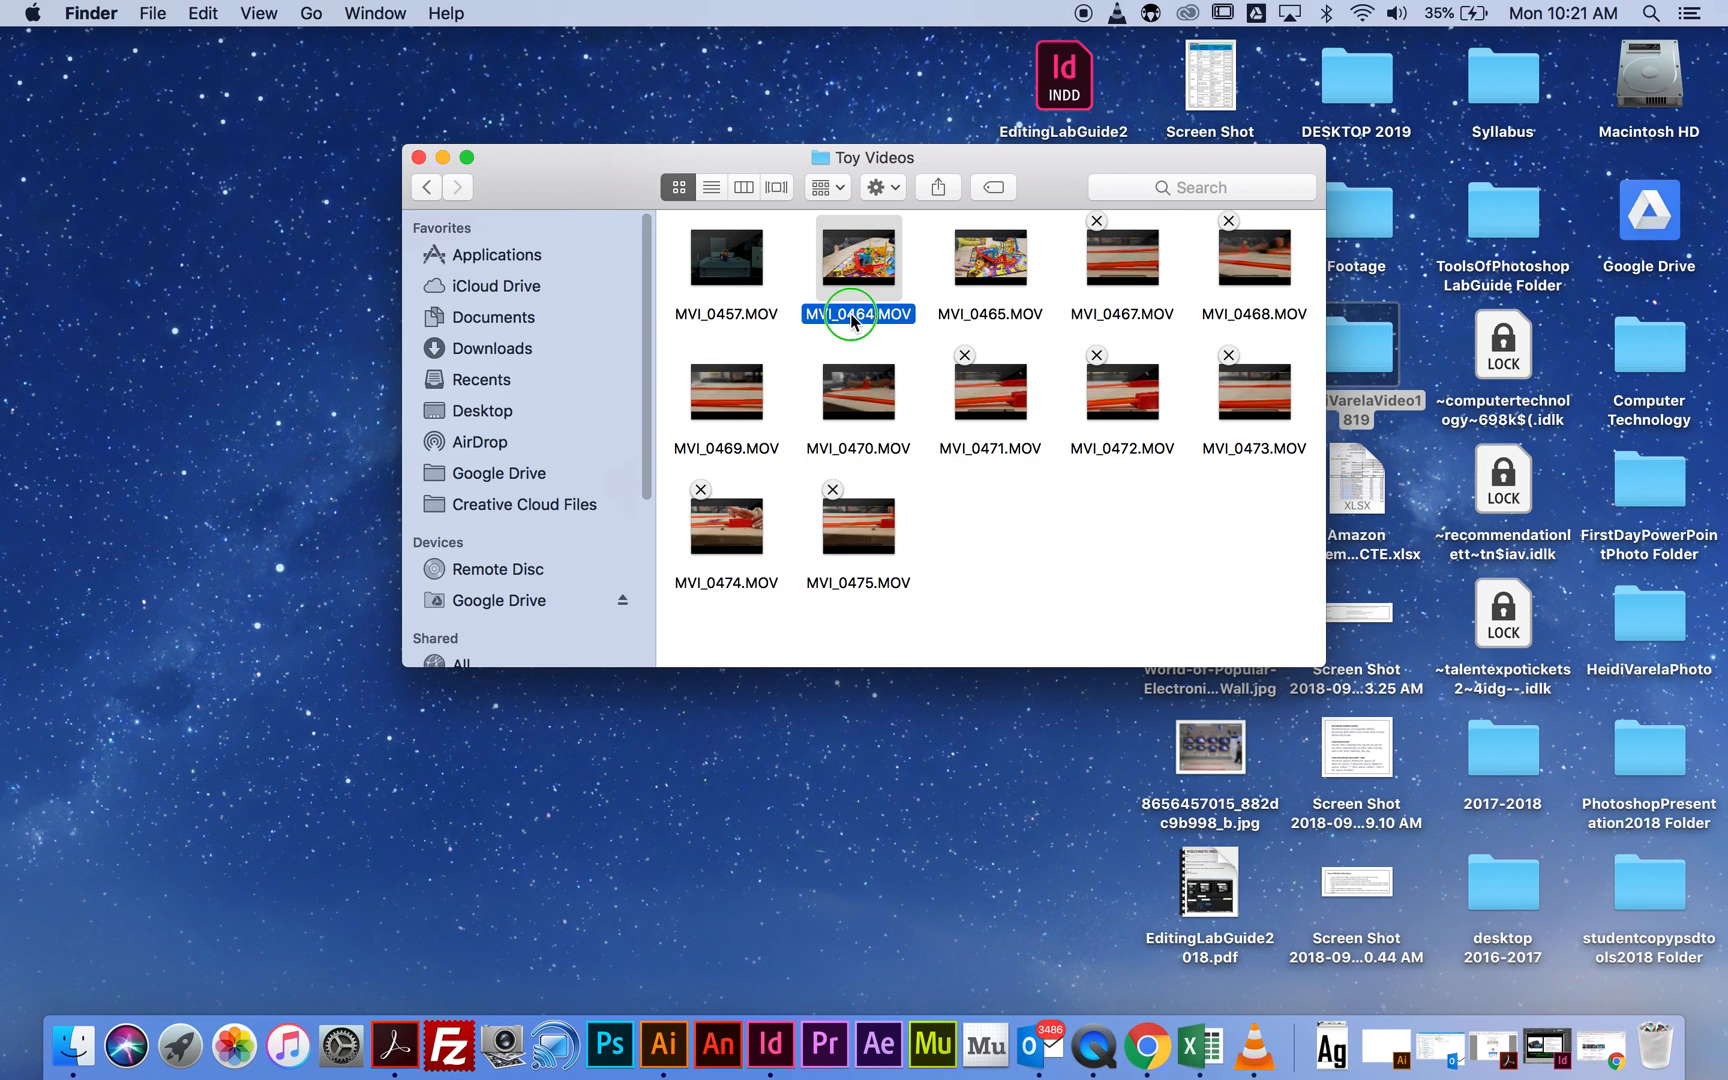
{"action": "right_click", "coordinate": [851, 313]}
{"action": "left_click", "coordinate": [905, 444]}
{"action": "left_click", "coordinate": [850, 311]}
{"action": "left_click_drag", "start_coordinate": [876, 313], "coordinate": [805, 318]}
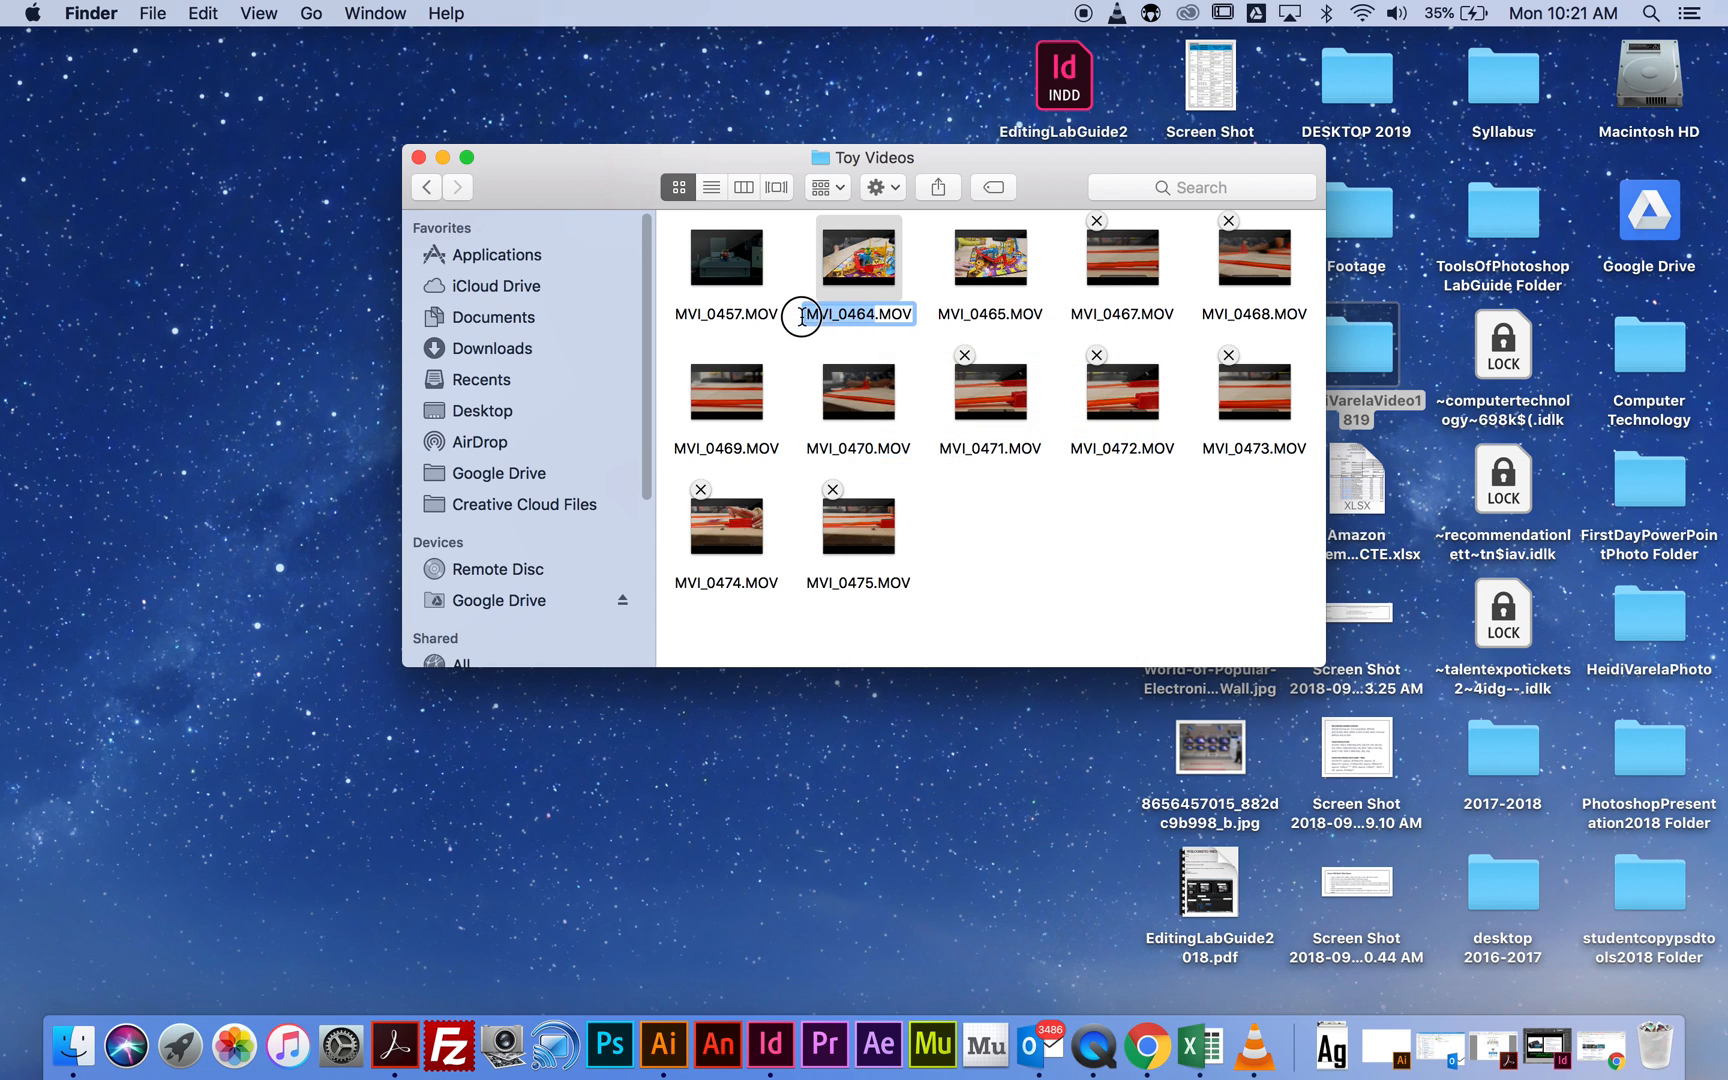
{"action": "type", "text": "HeidiVarela_"}
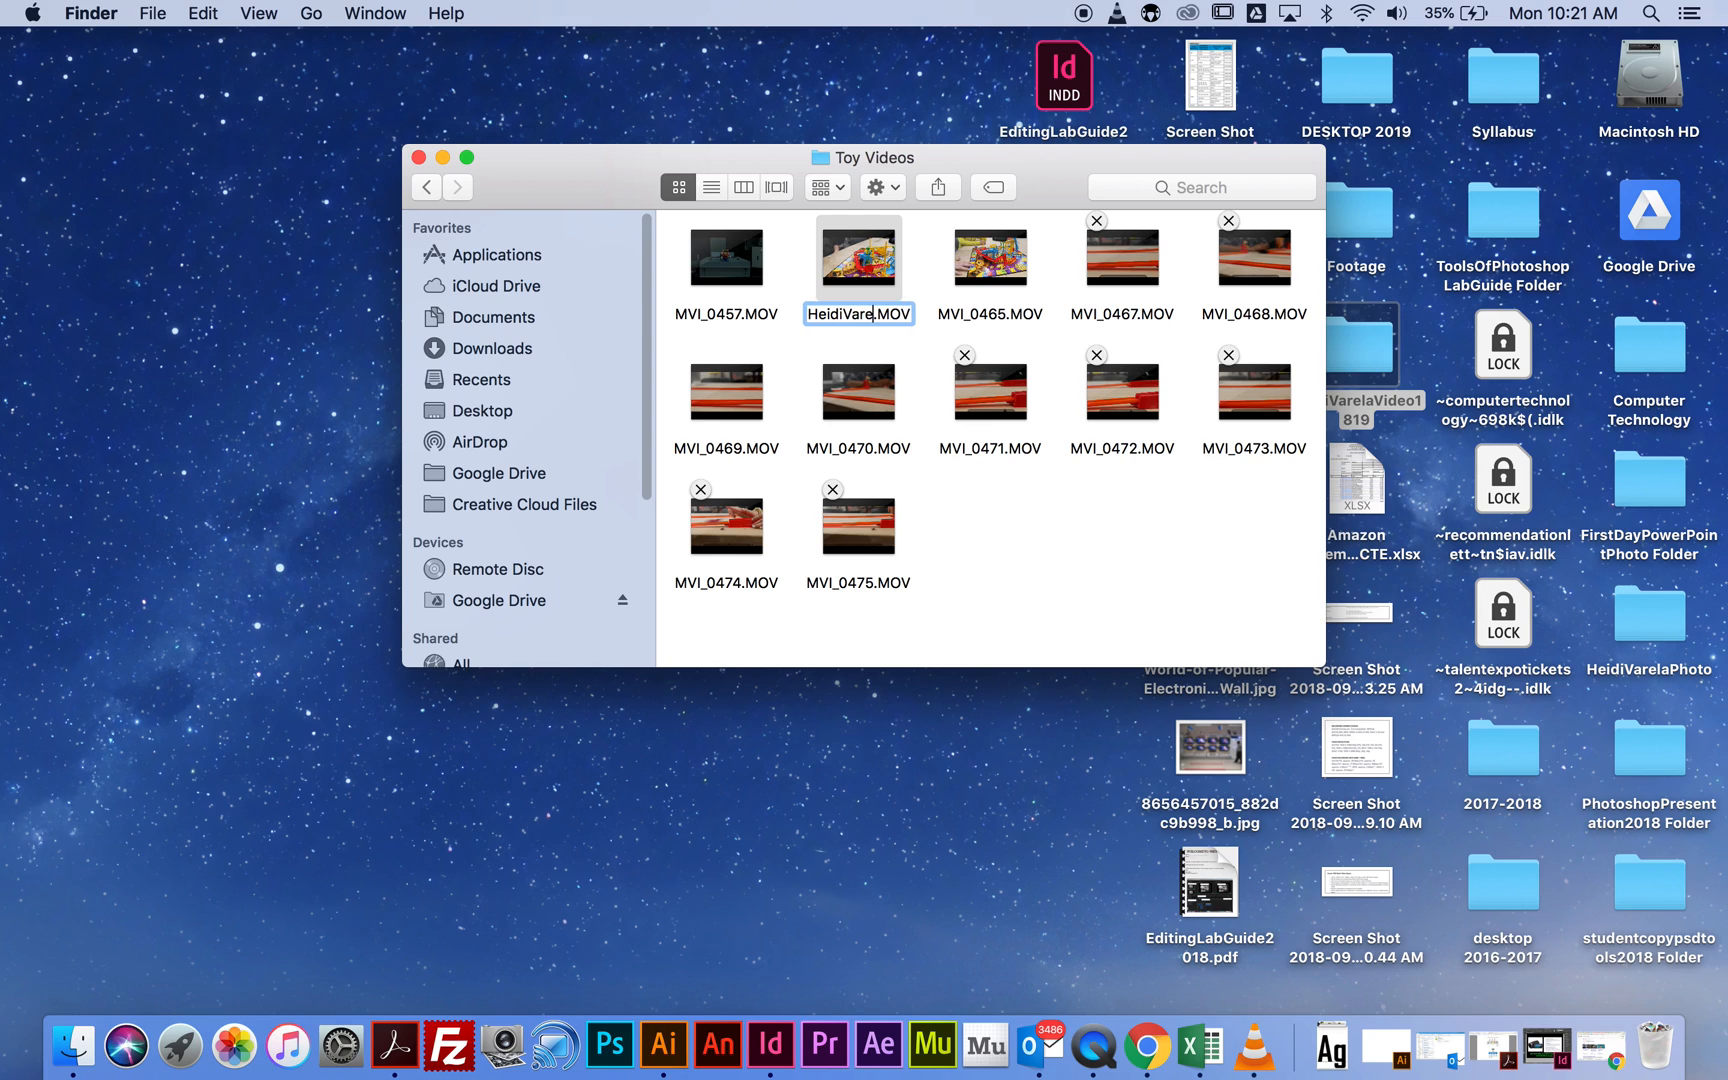
{"action": "type", "text": "Elevat"}
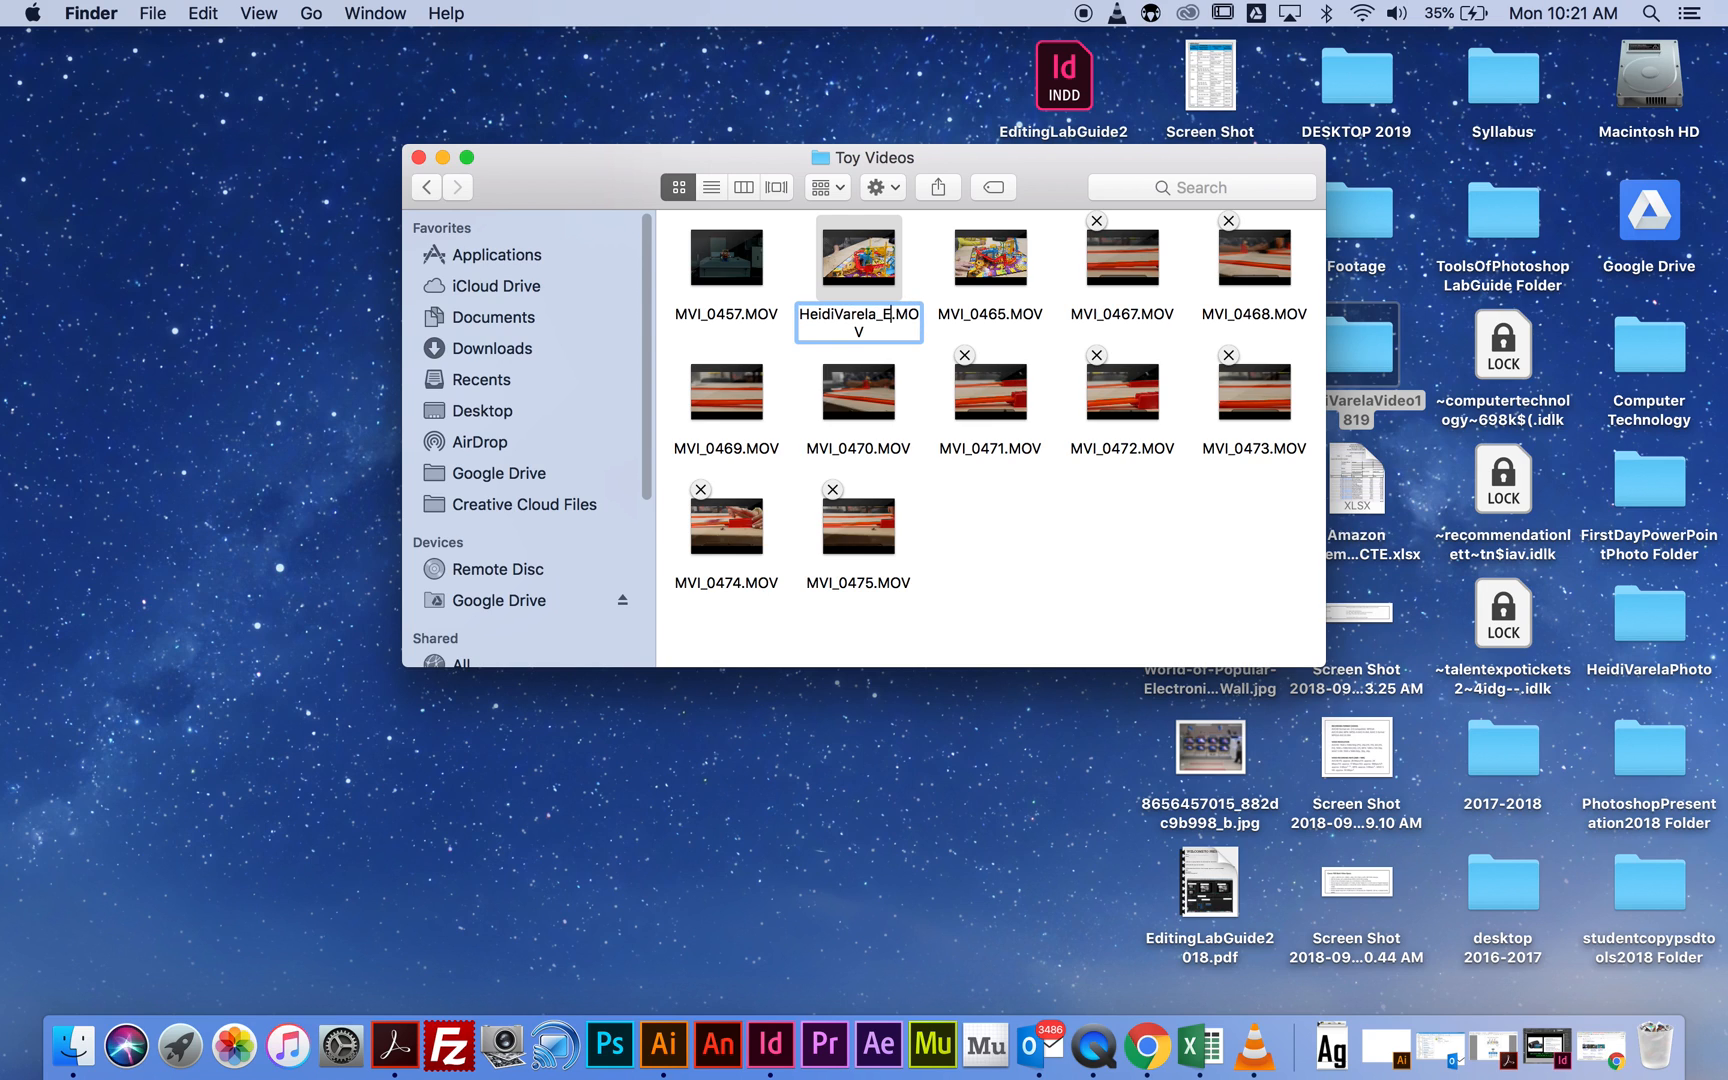
{"action": "type", "text": "e"}
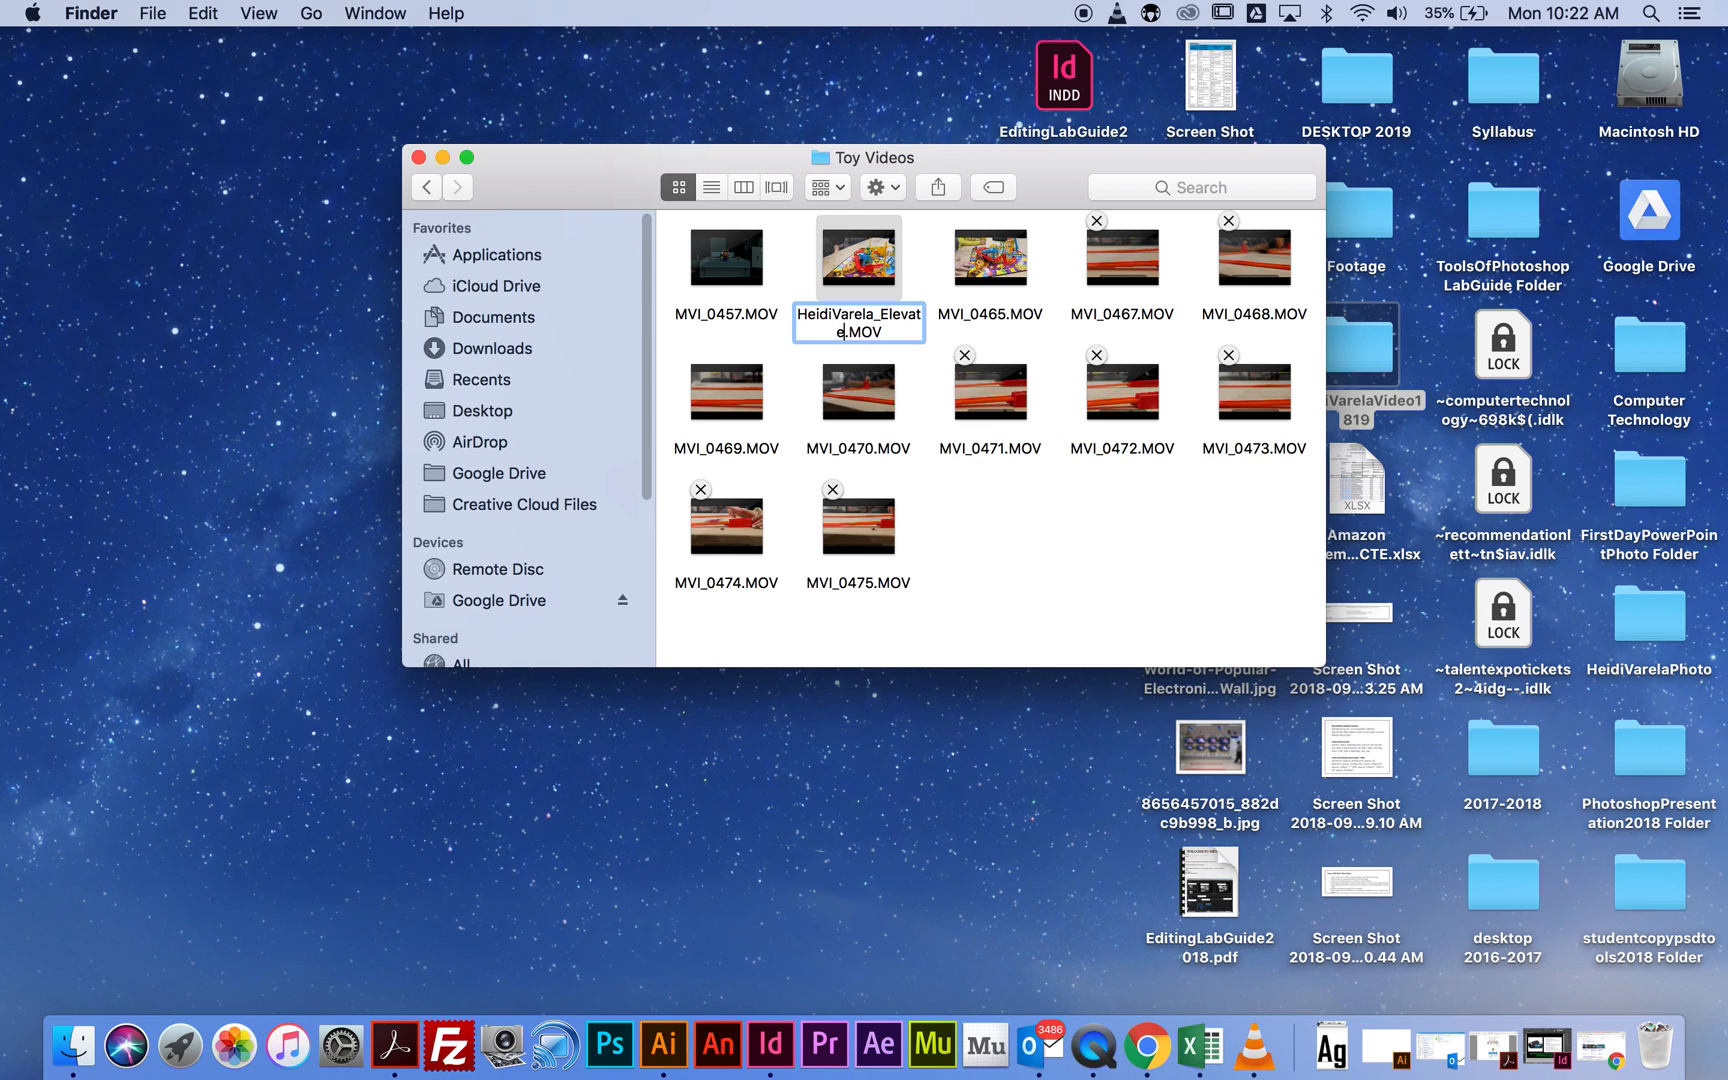
{"action": "type", "text": "_09092018"}
{"action": "key", "text": "Return"}
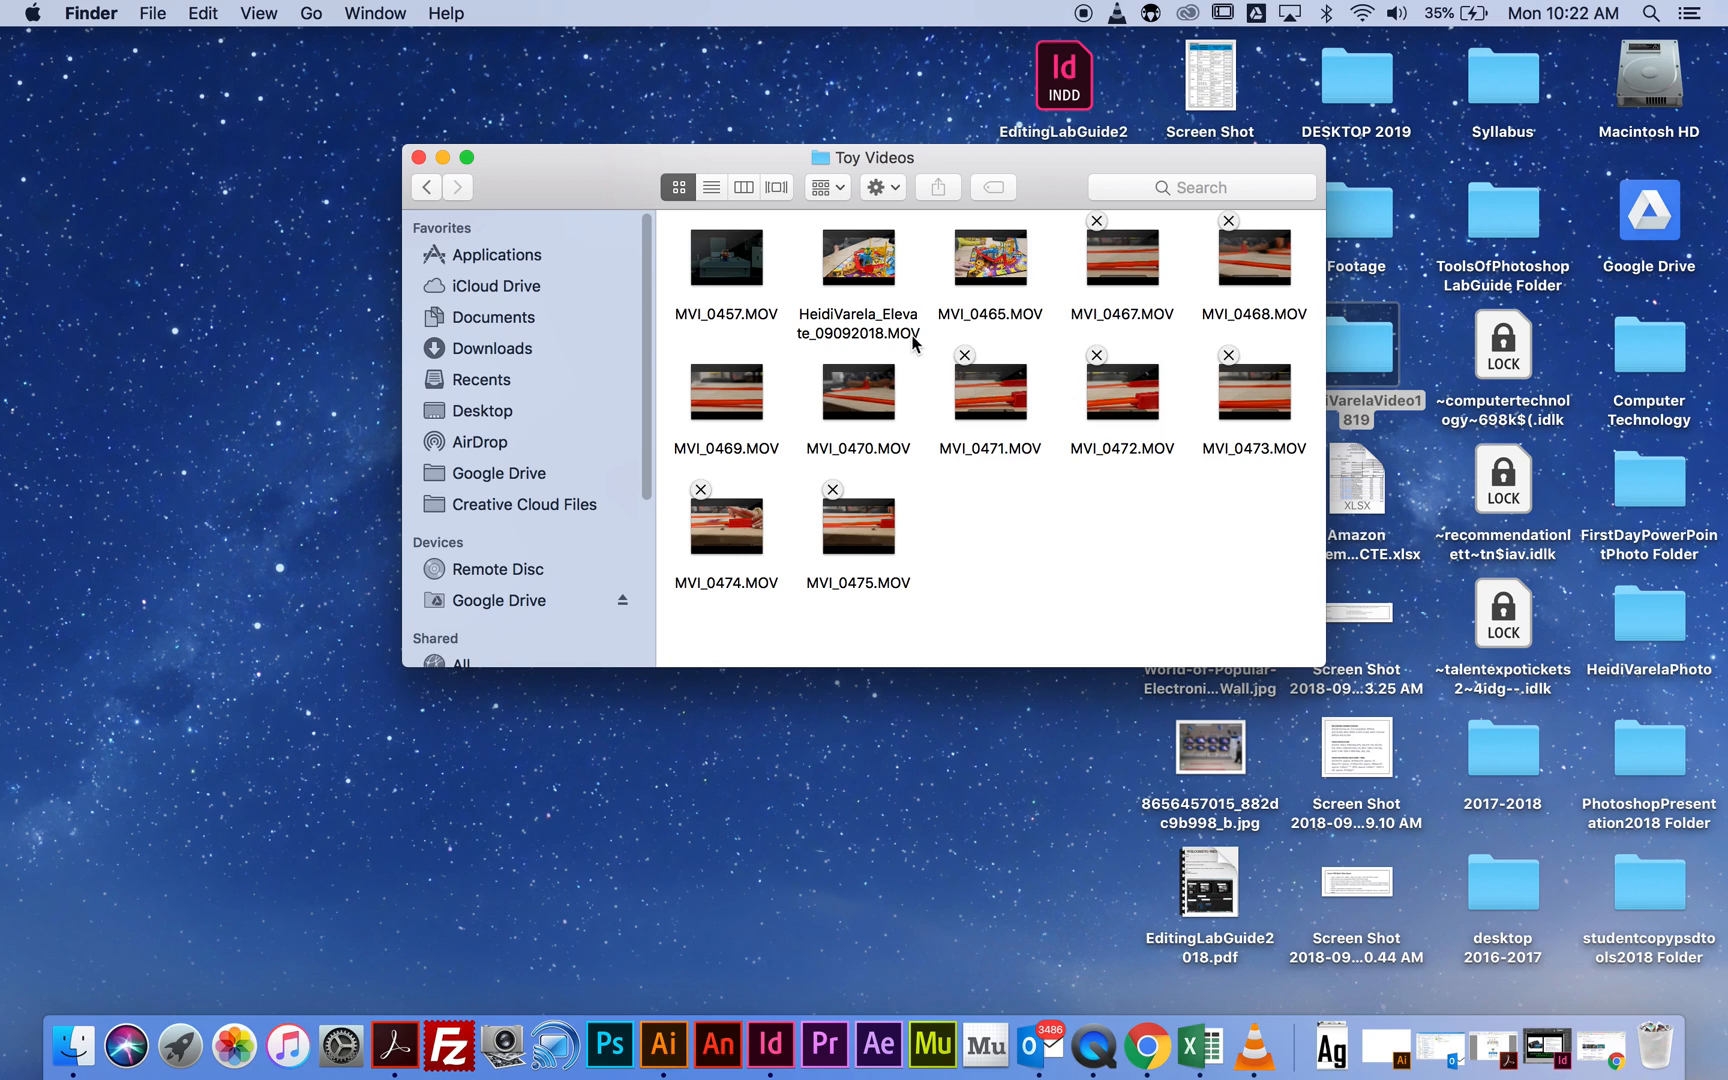
{"action": "left_click", "coordinate": [987, 316]}
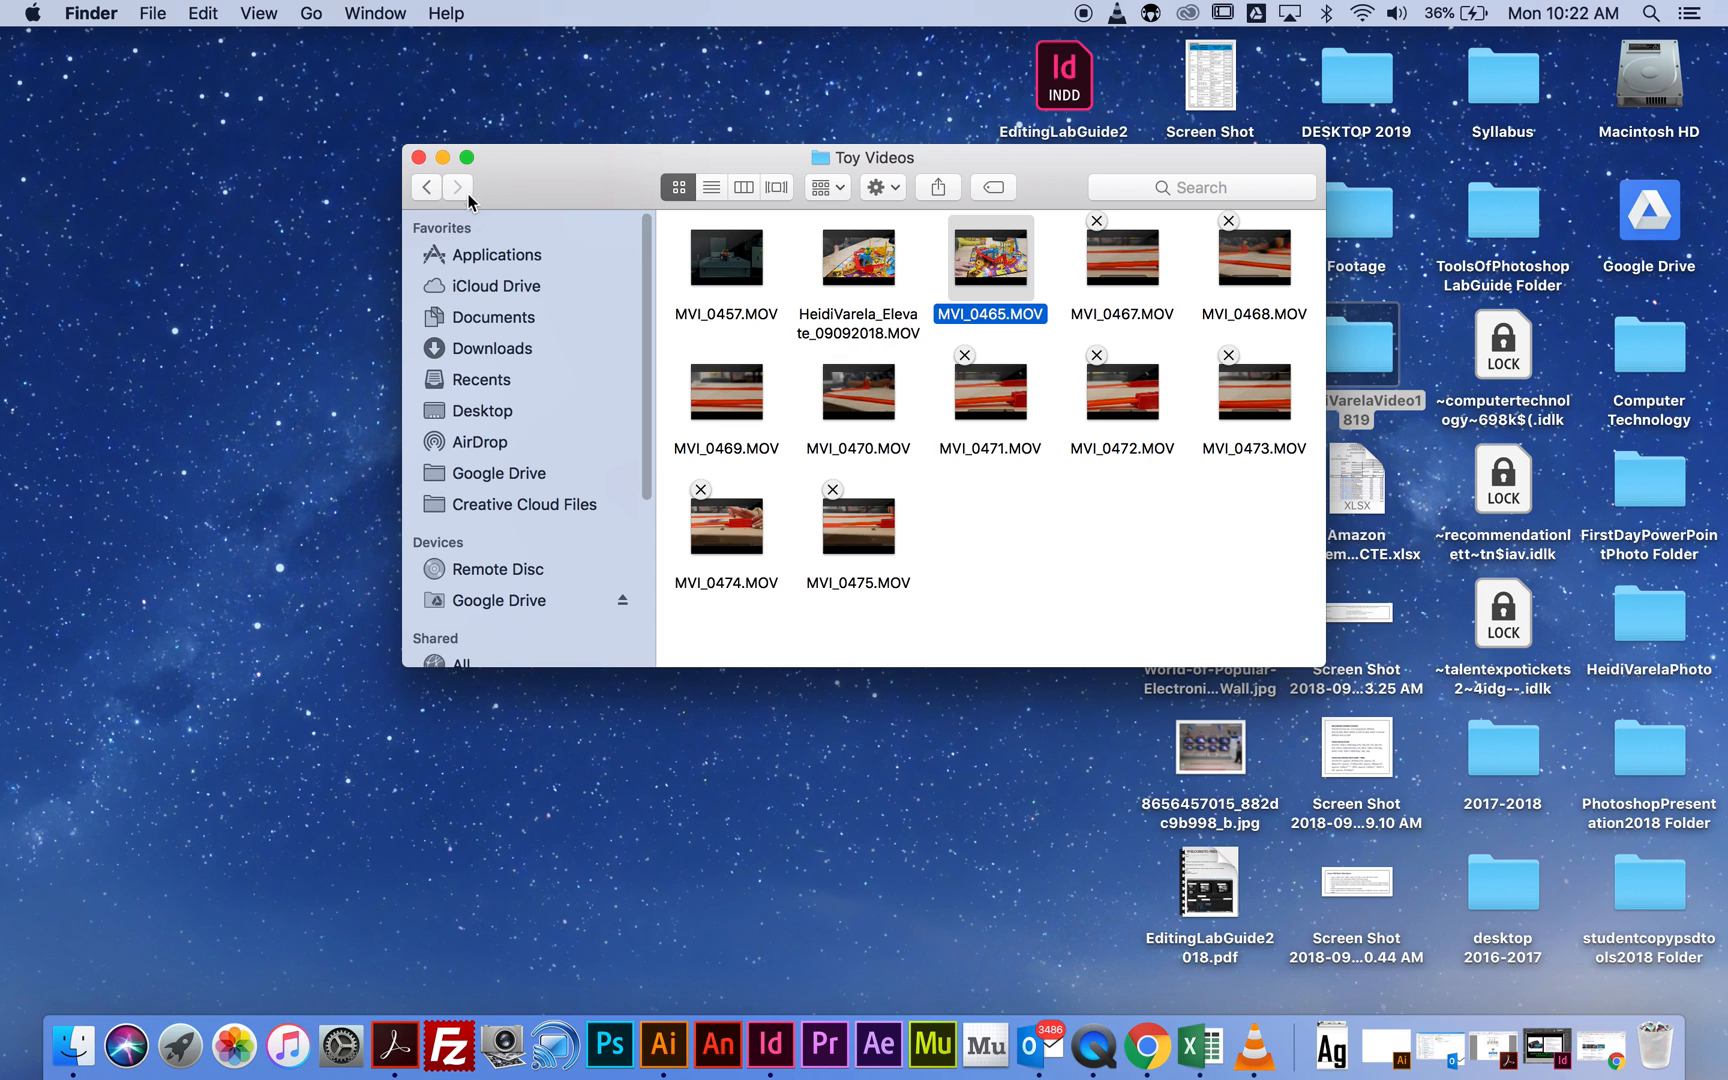
Launch Premiere Pro from the Dock and move Finder up to Toy Videos' parent folder.
{"action": "left_click", "coordinate": [825, 1045]}
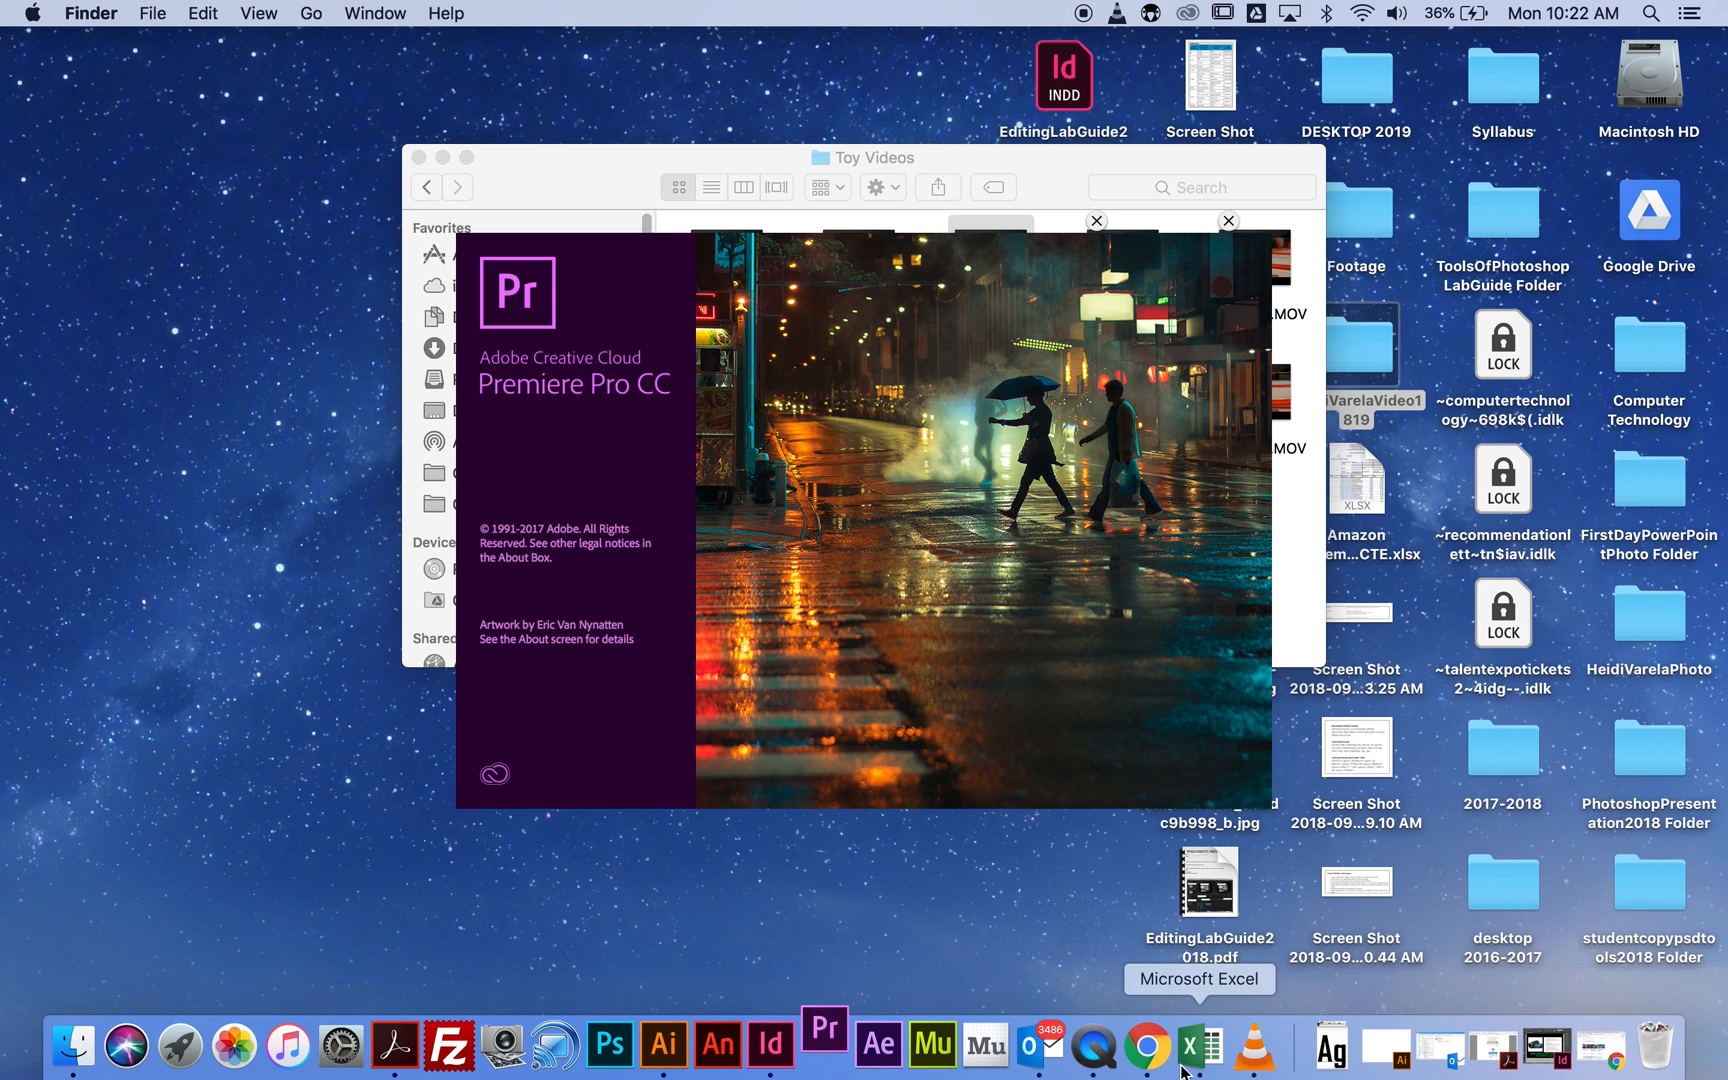
{"action": "left_click", "coordinate": [579, 183]}
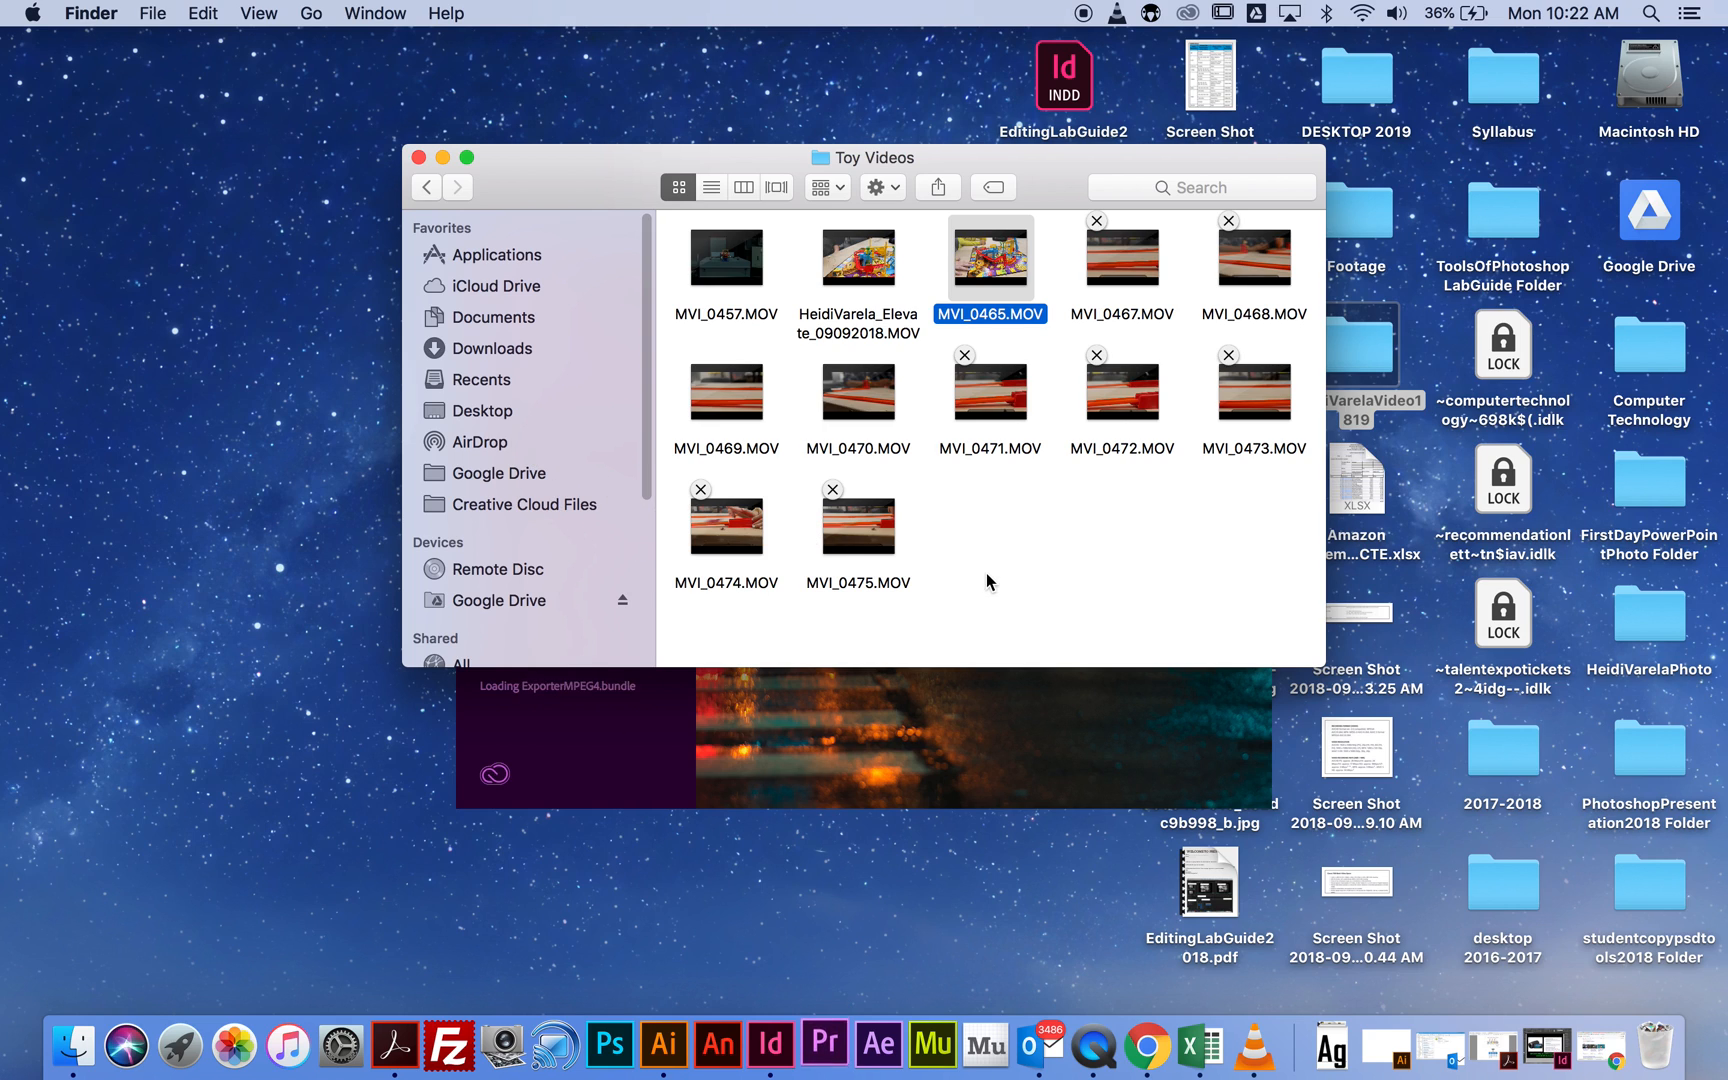
{"action": "left_click", "coordinate": [426, 187]}
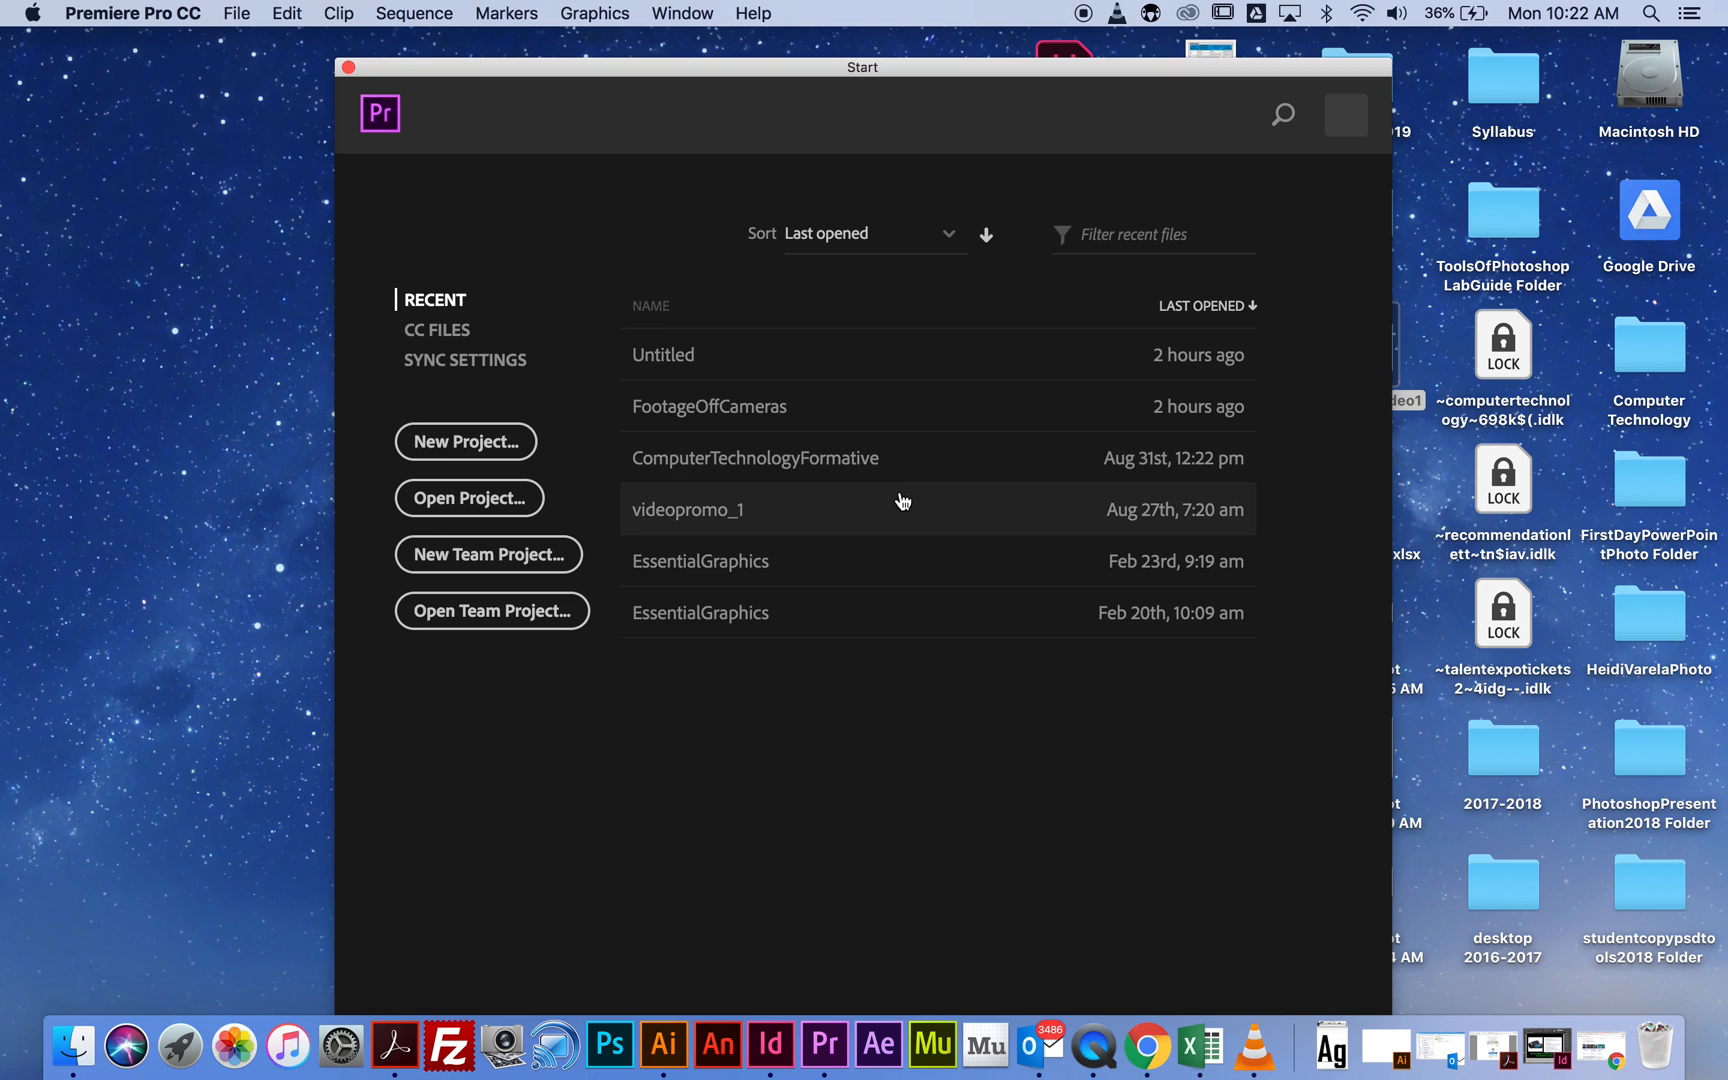
Start a new project, centre its dialog, and name it with the author's name plus _ToyVideos_091020.
{"action": "left_click", "coordinate": [462, 442]}
{"action": "left_click_drag", "start_coordinate": [471, 154], "coordinate": [937, 159]}
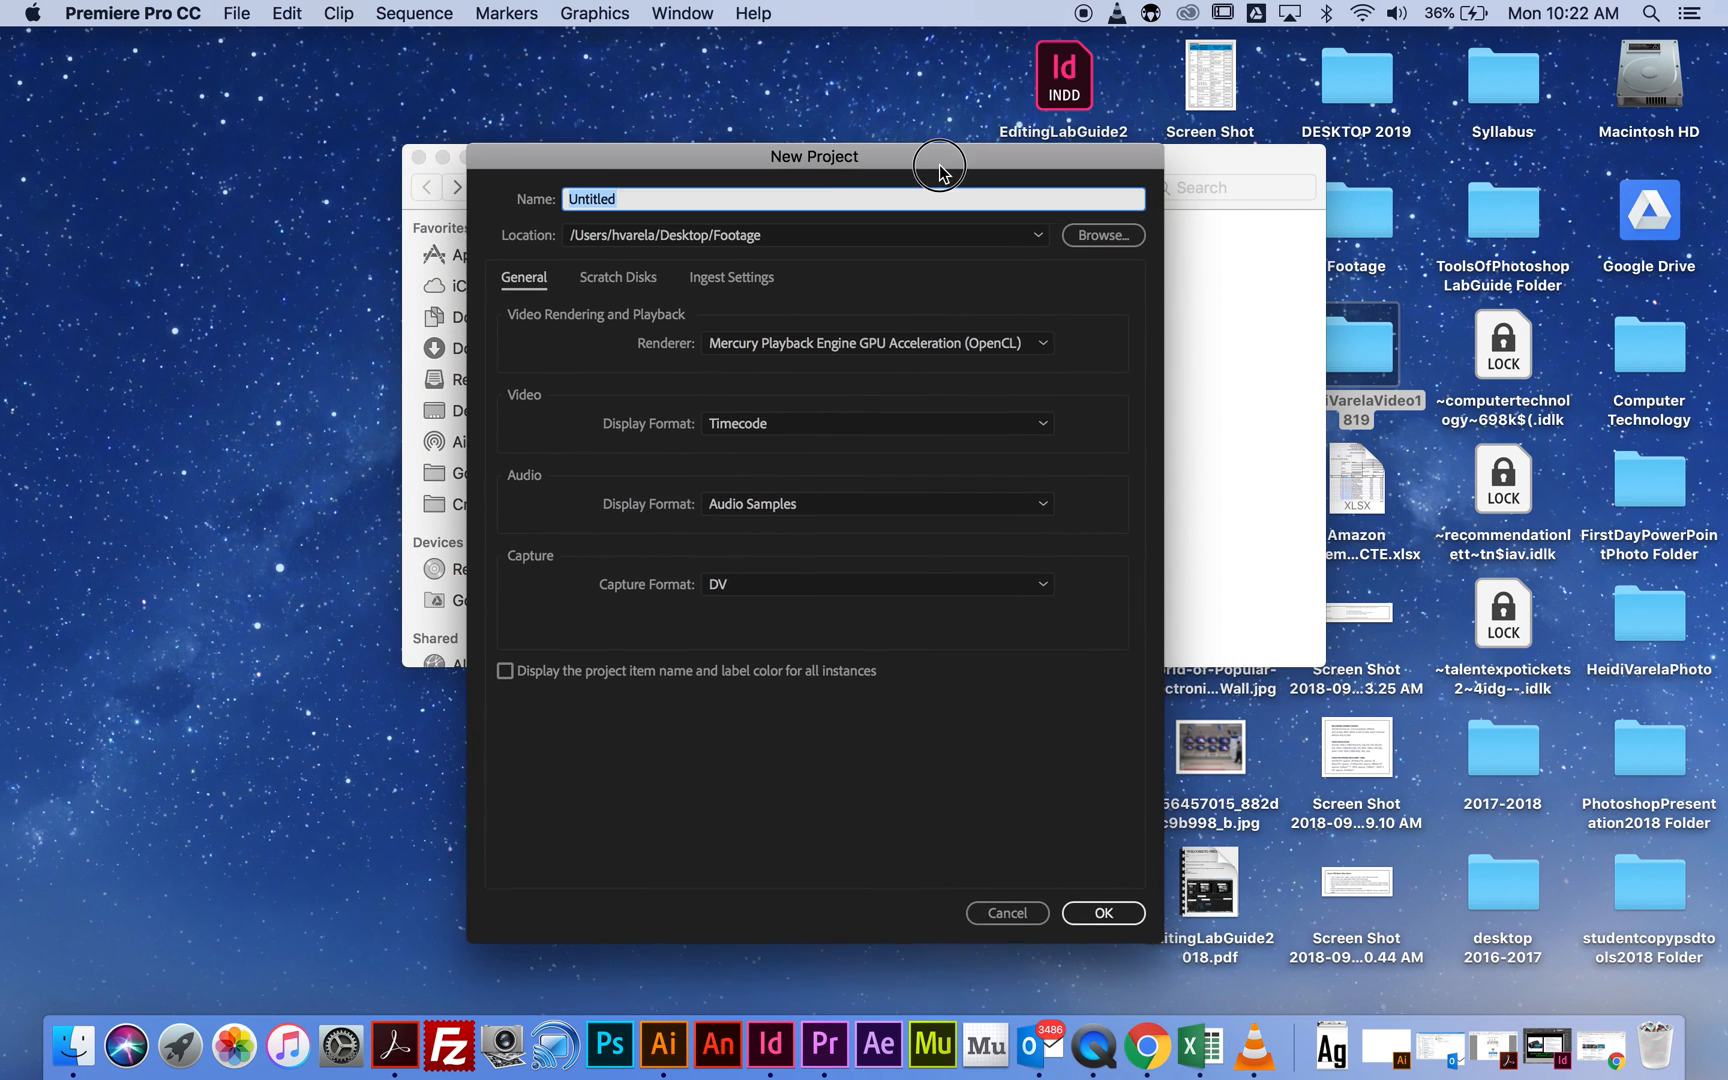
{"action": "type", "text": "HeidiVarela_ToyVideos"}
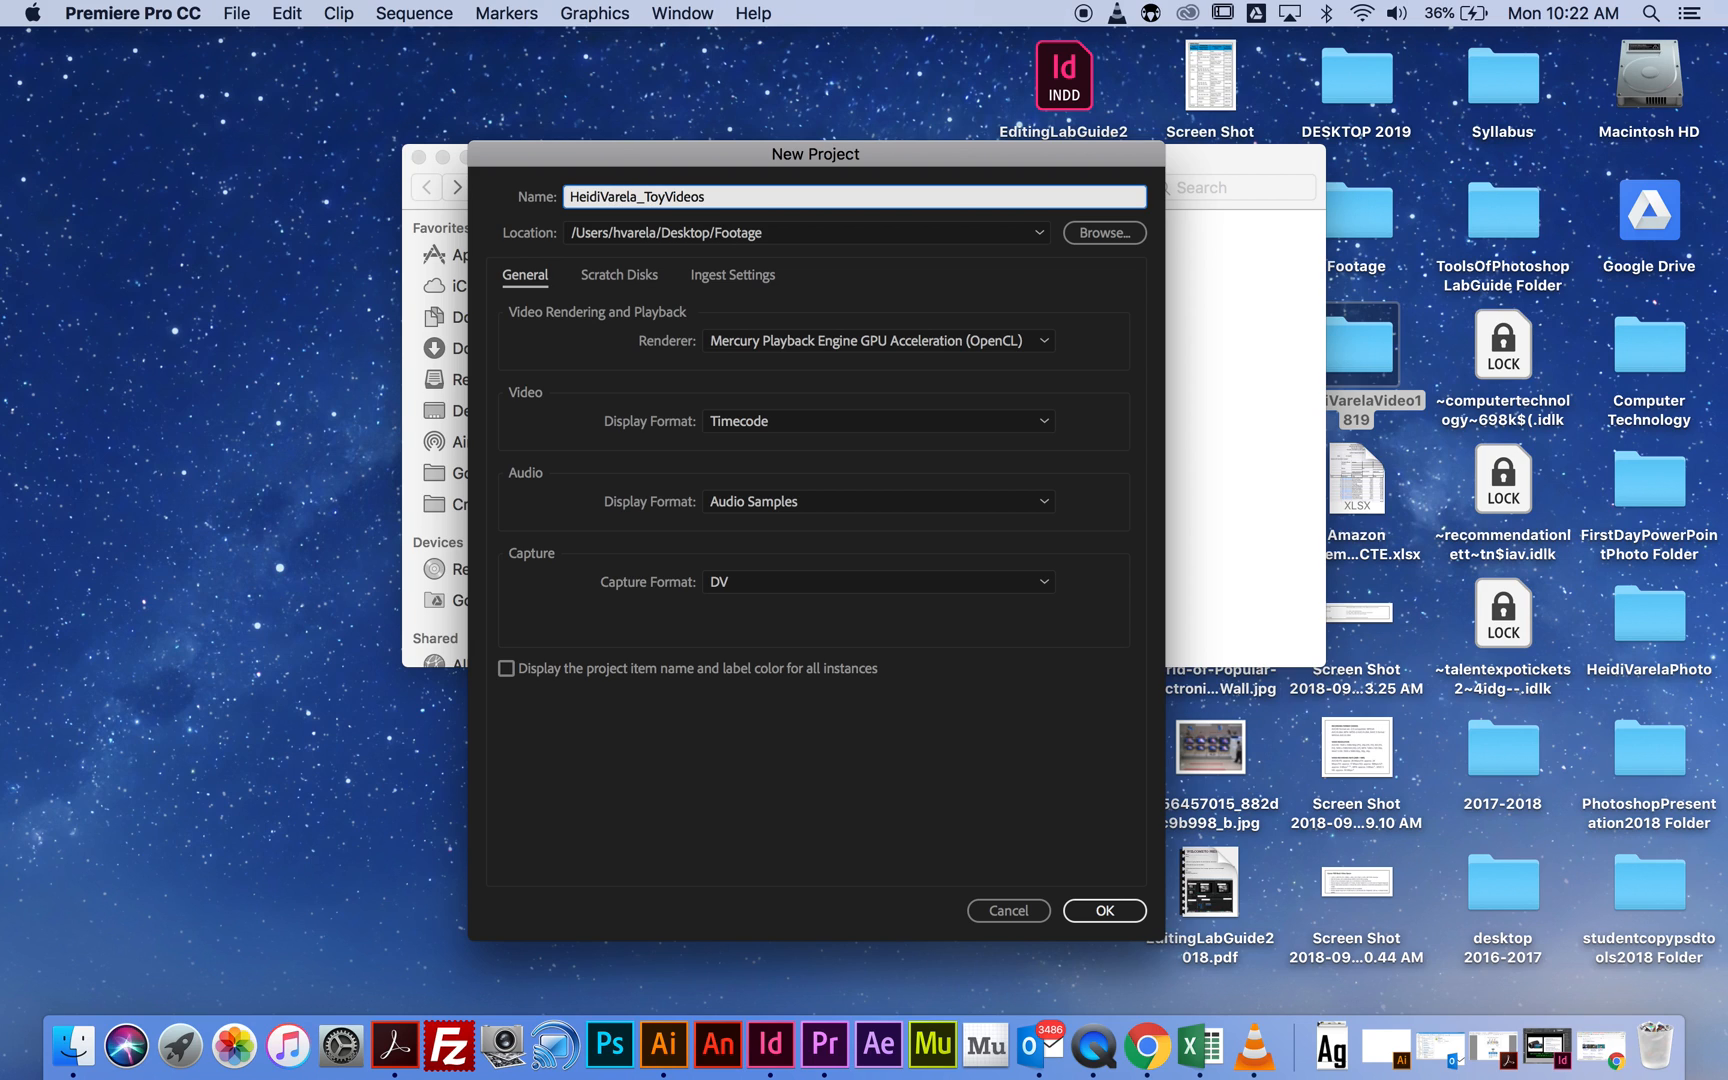
{"action": "type", "text": "_09102018"}
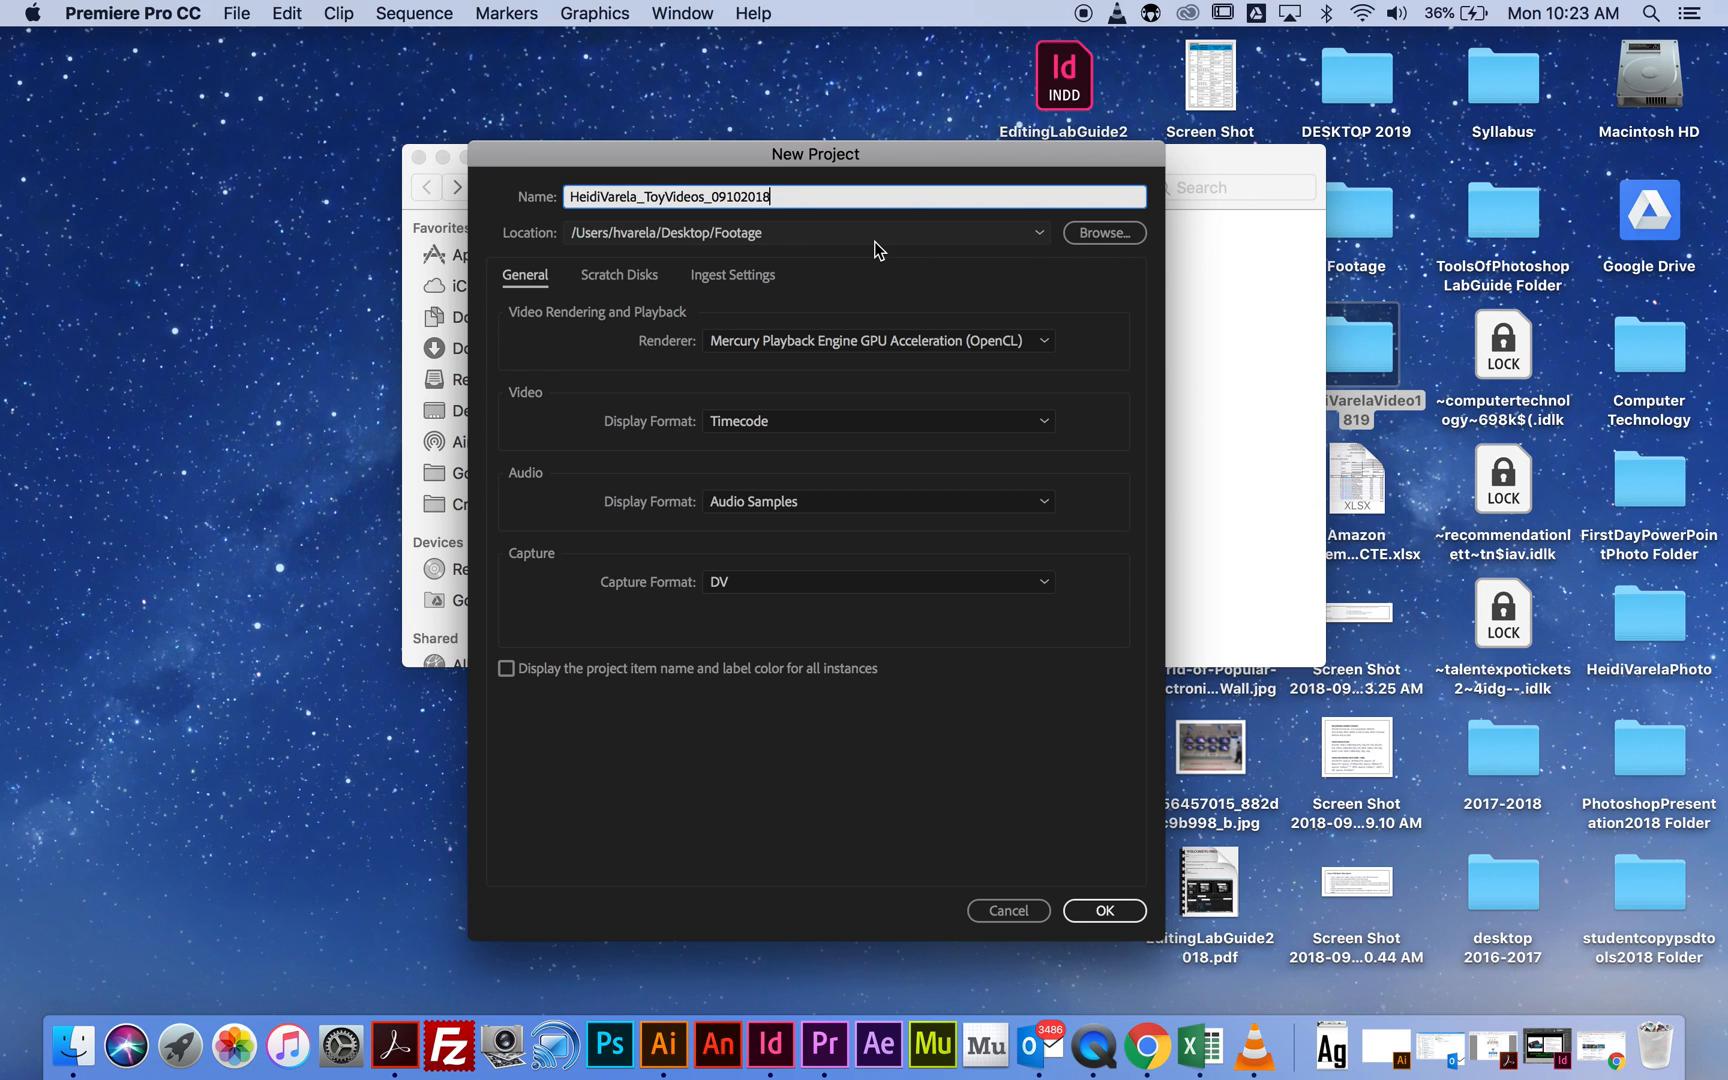
Set the project location to Desktop > Video1819 > Toy Videos.
{"action": "left_click", "coordinate": [1084, 236]}
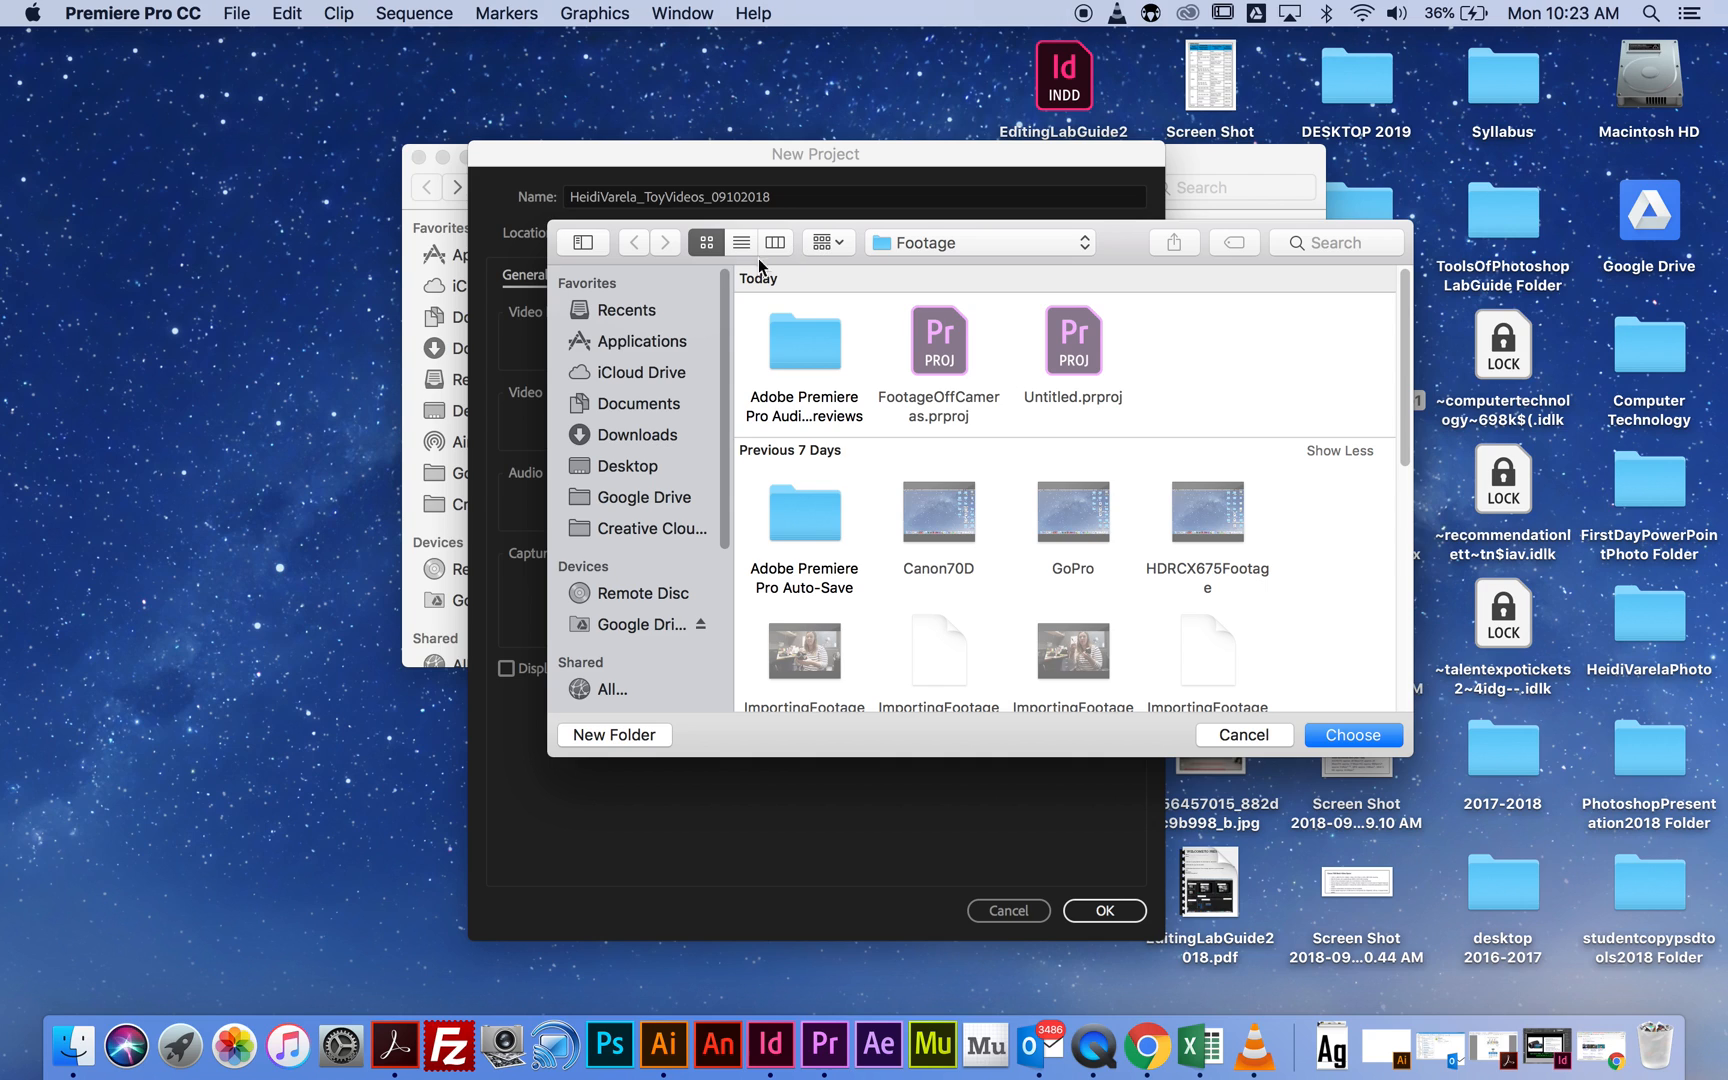
{"action": "left_click", "coordinate": [617, 472]}
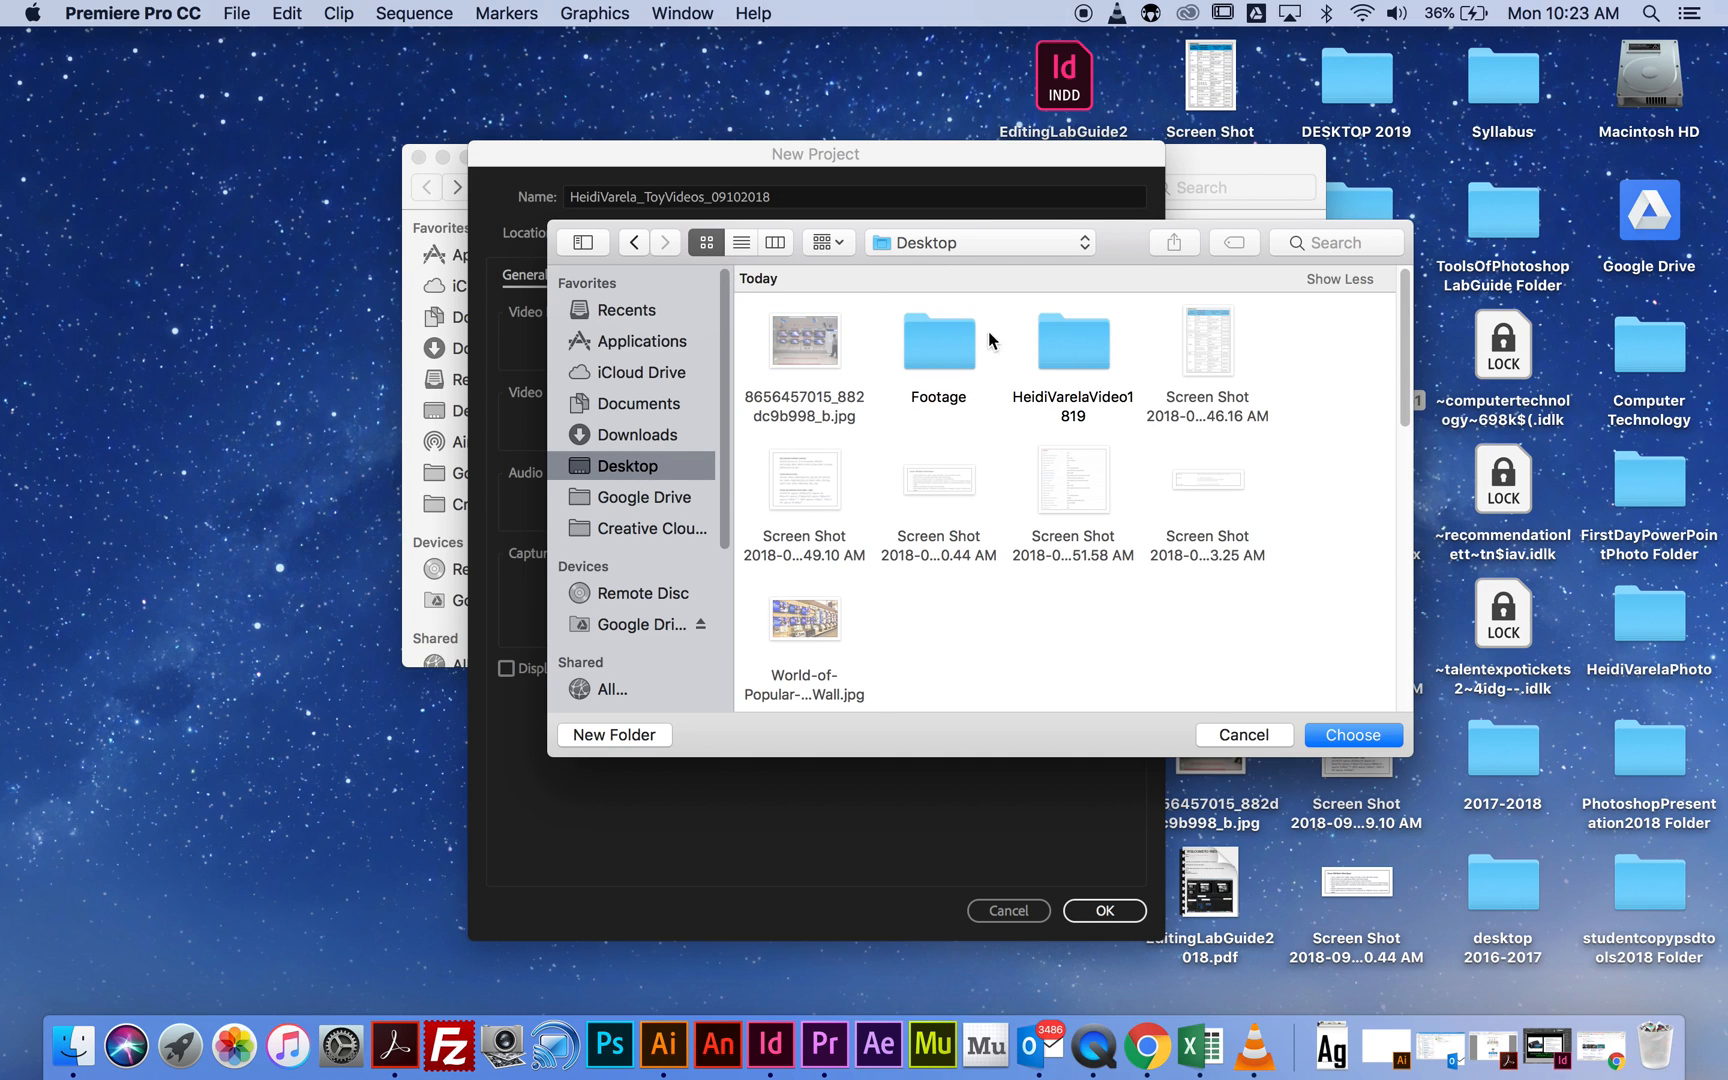
{"action": "double_click", "coordinate": [1071, 331]}
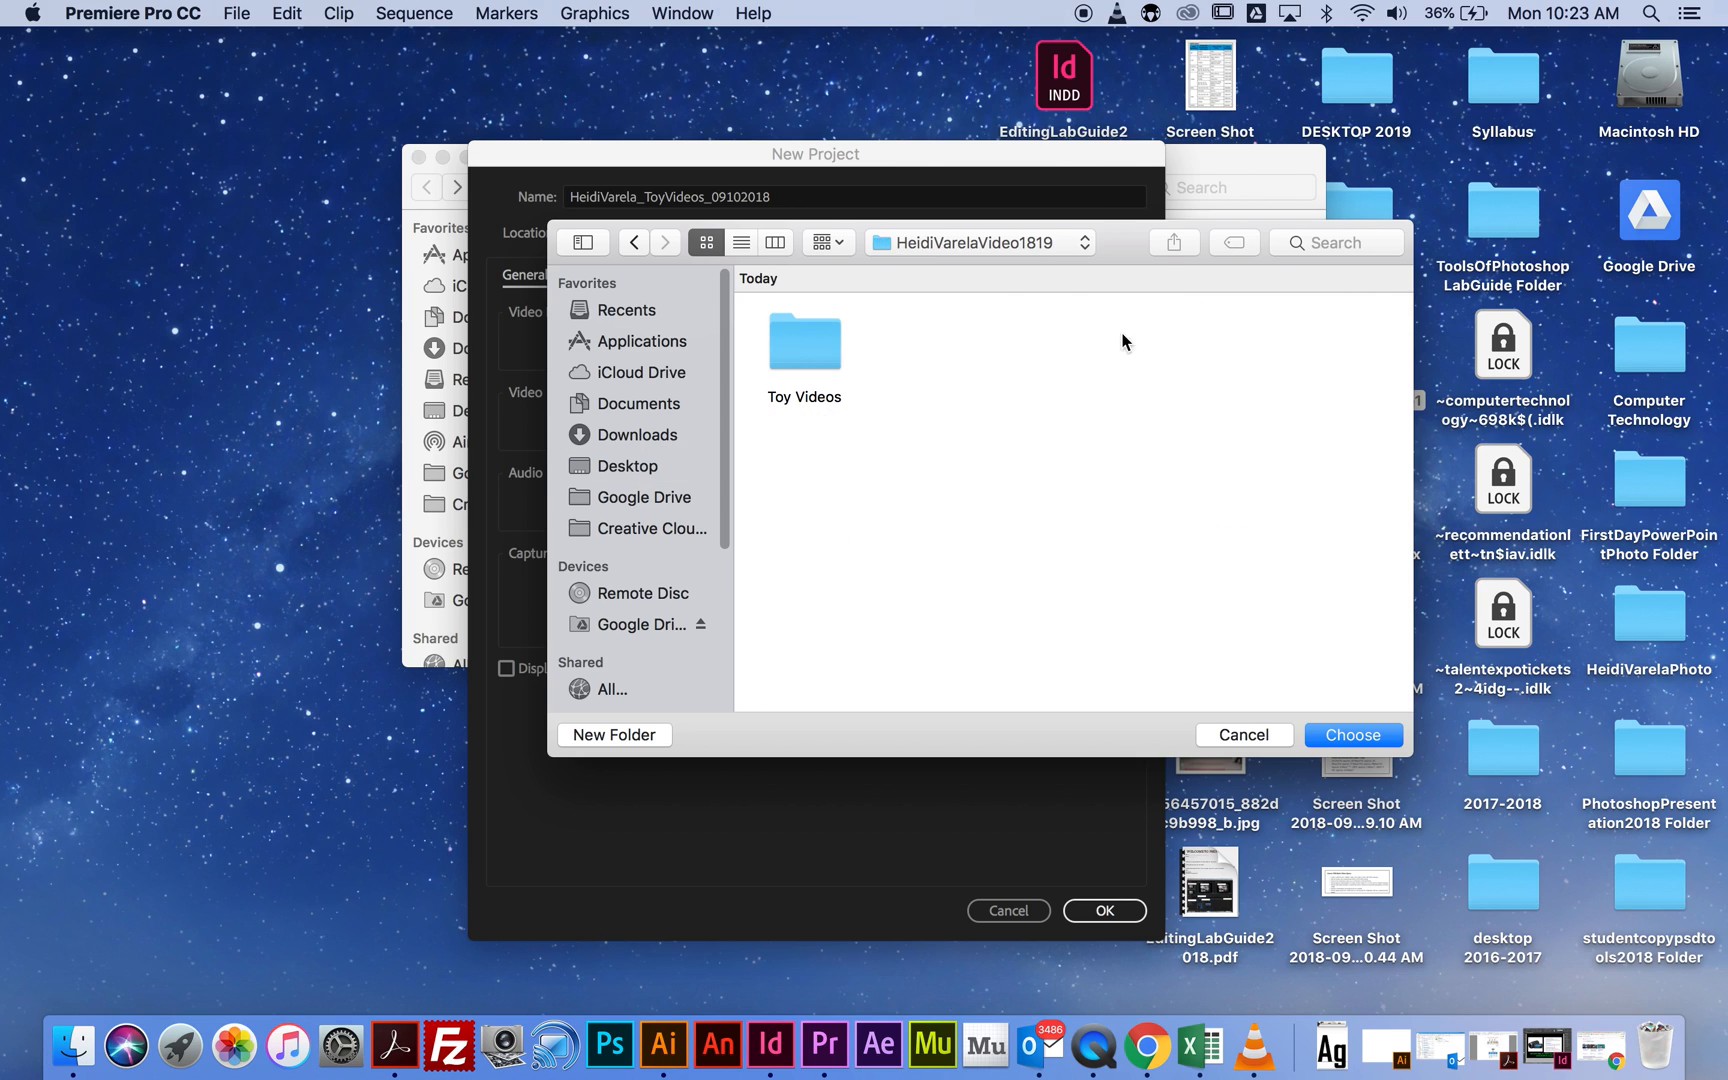
{"action": "left_click", "coordinate": [819, 352]}
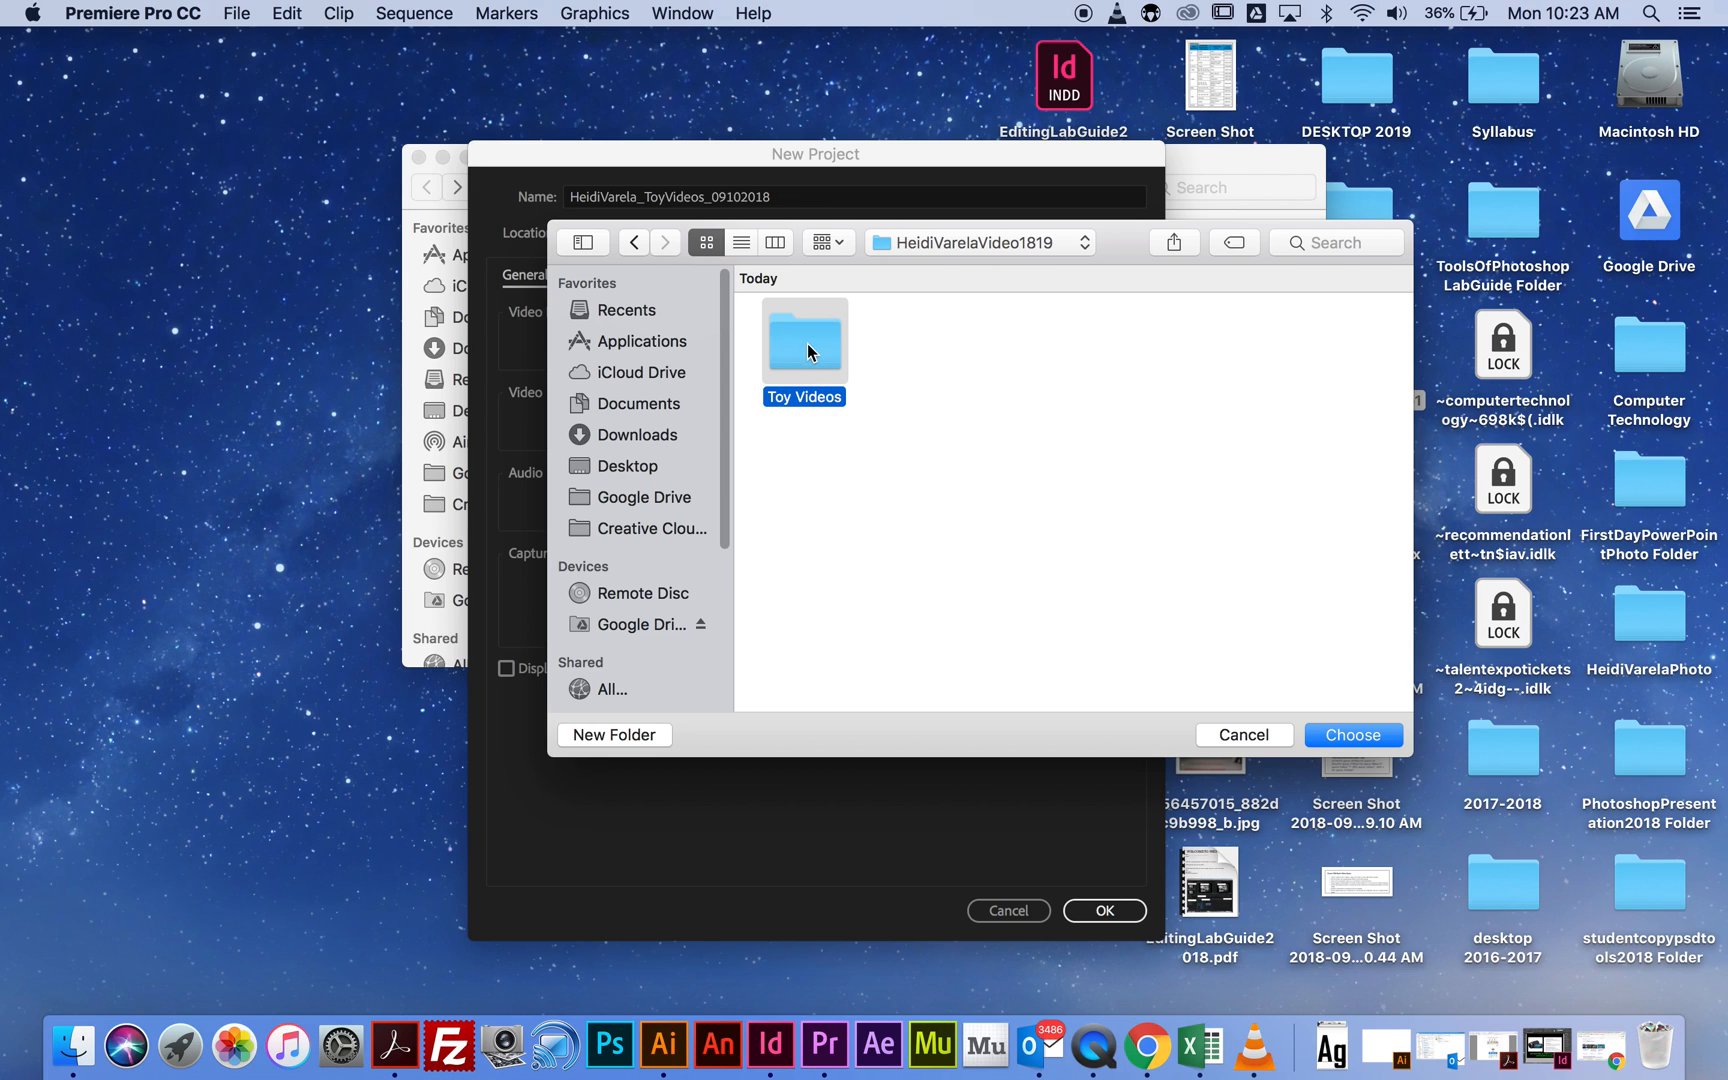
{"action": "left_click", "coordinate": [1372, 738]}
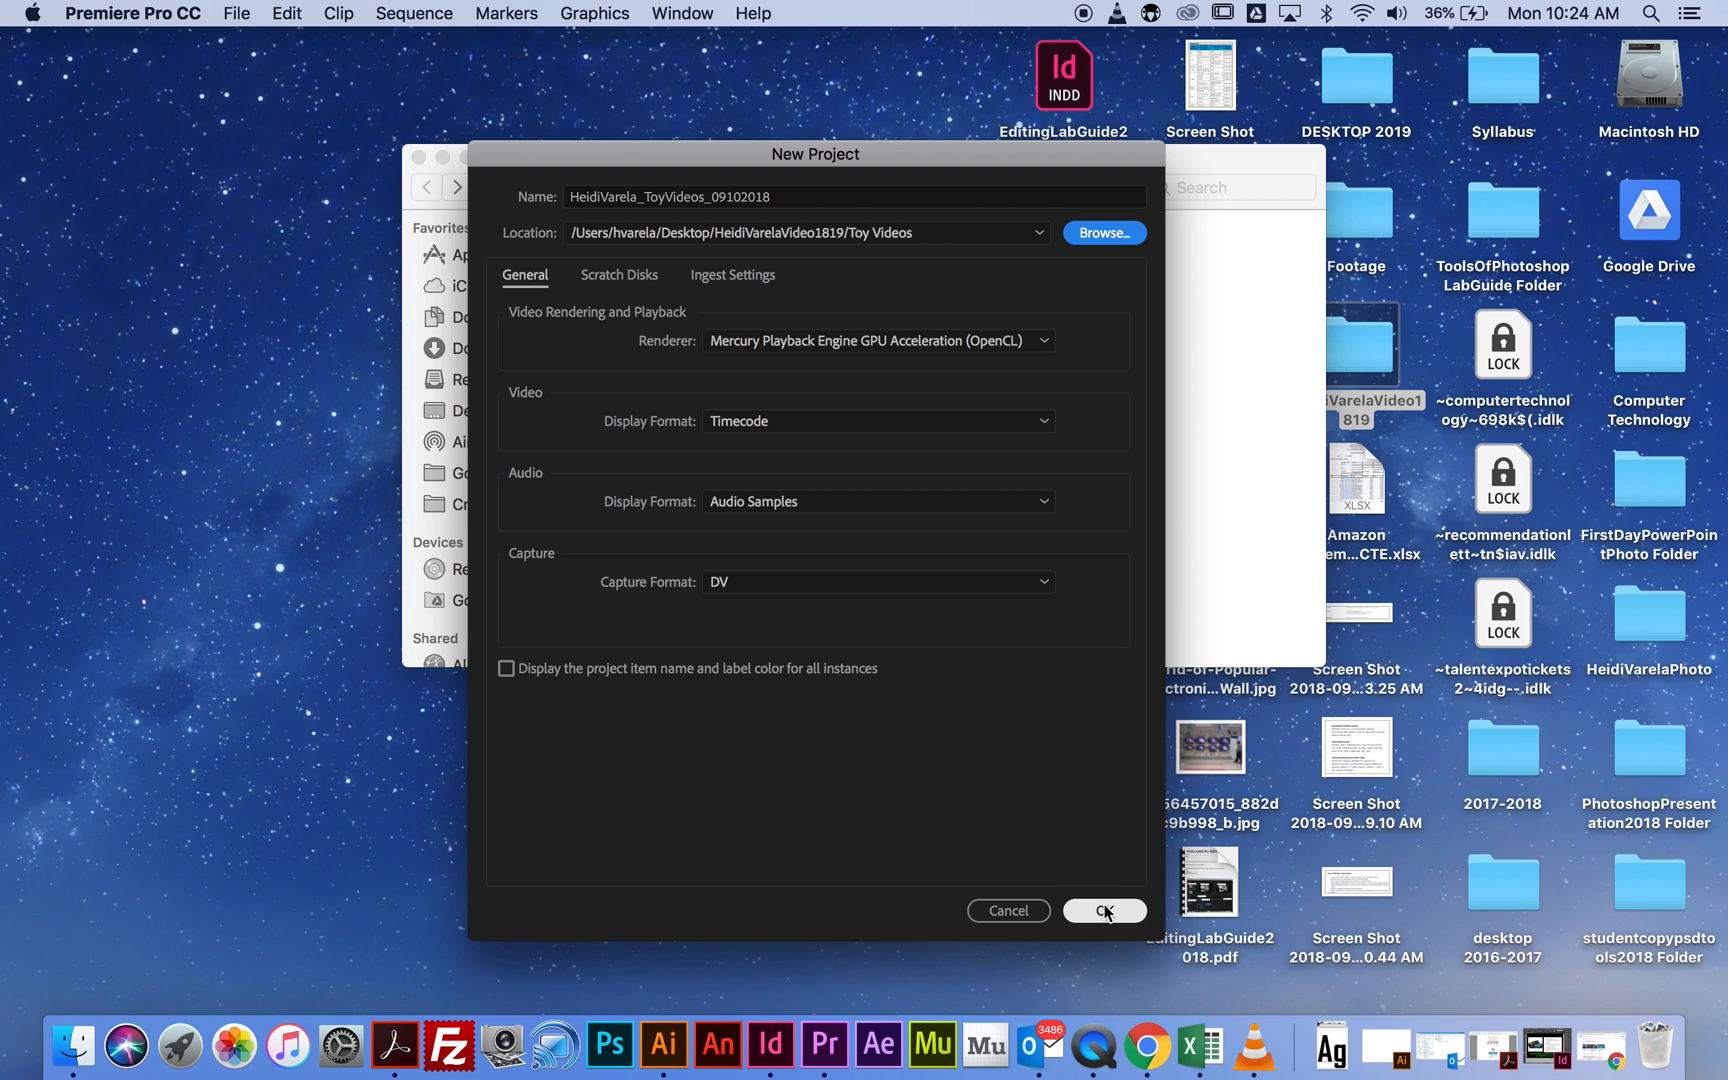
Create the project, then switch the panel to Media Browser and Libraries before returning to Project.
{"action": "left_click", "coordinate": [1140, 912]}
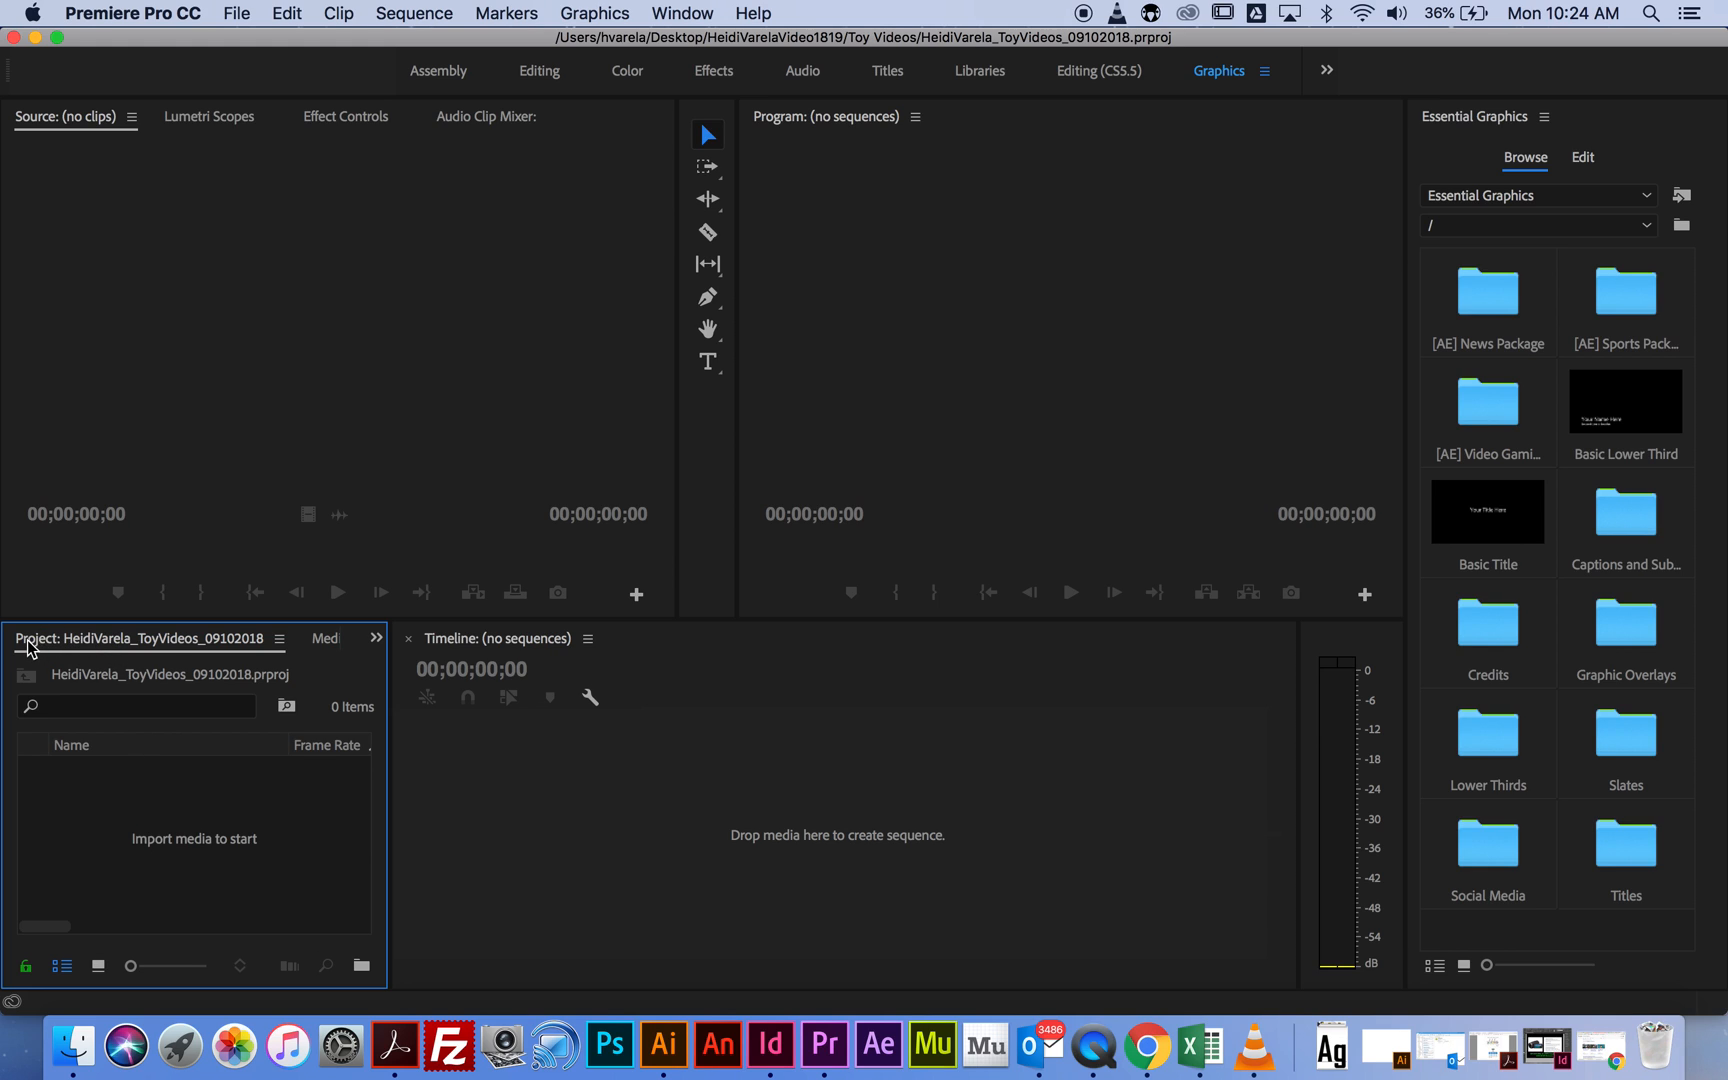
{"action": "left_click", "coordinate": [377, 640]}
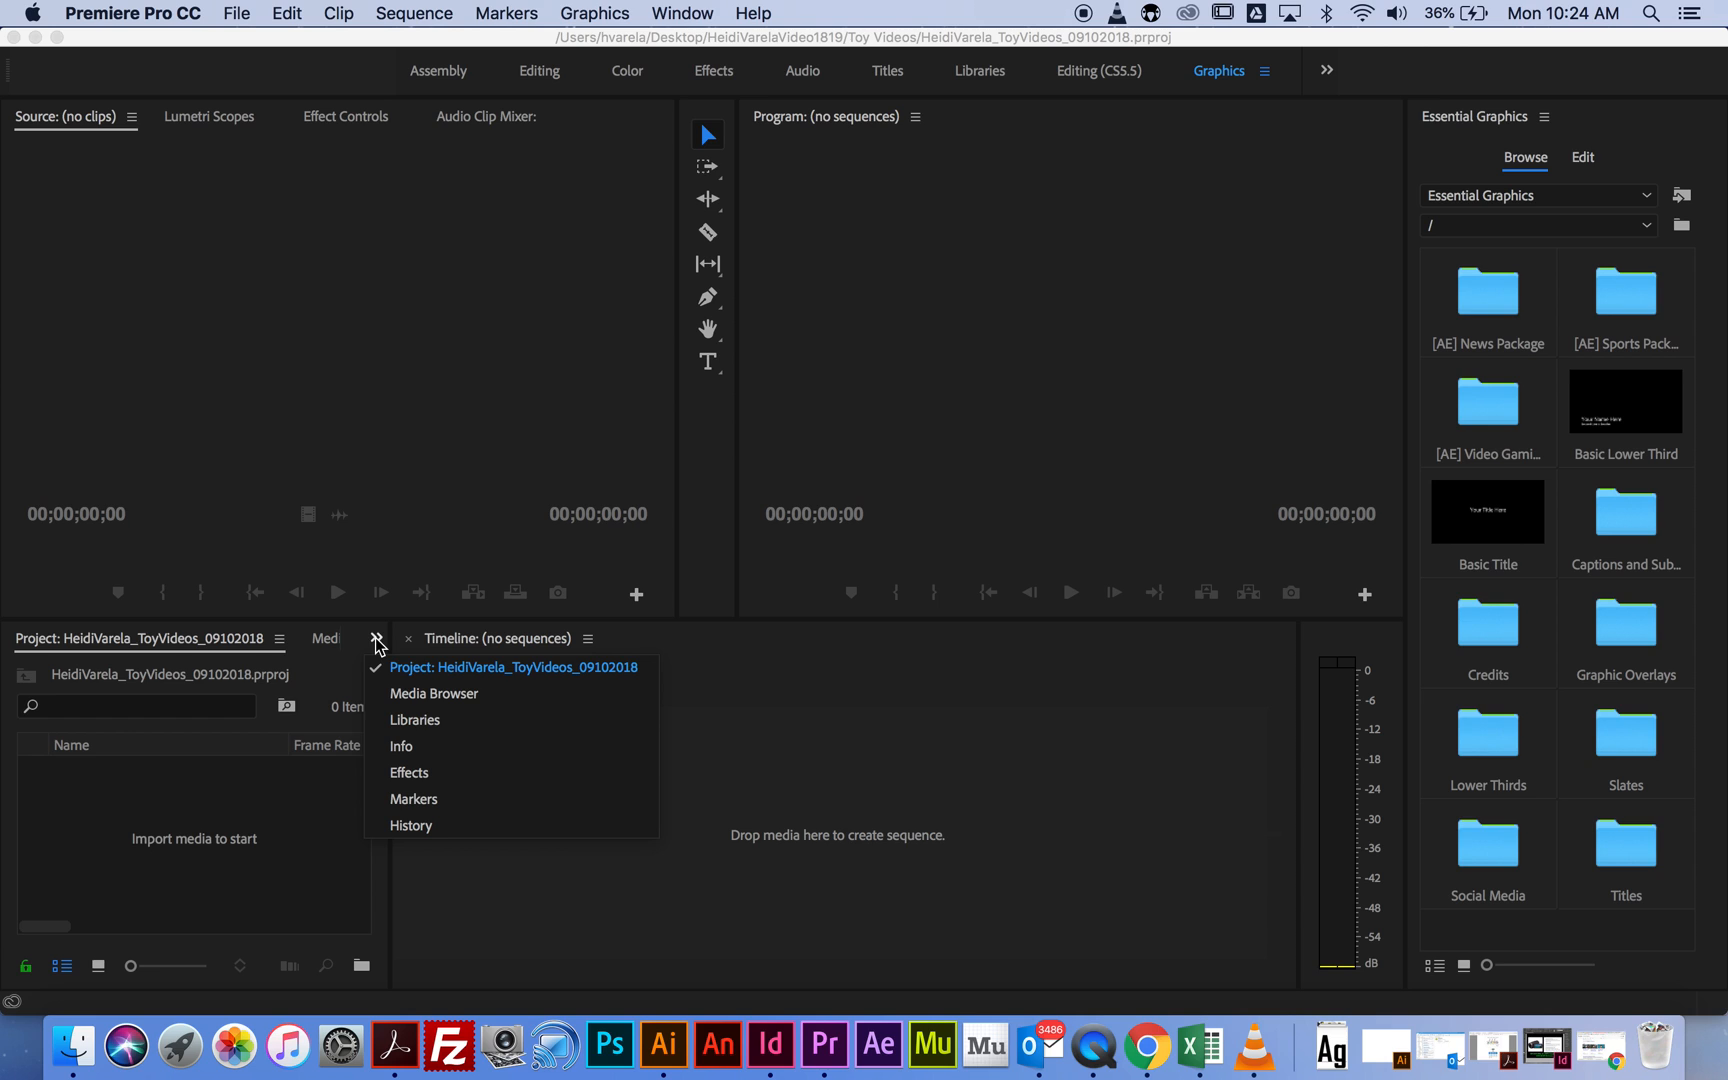
{"action": "left_click", "coordinate": [416, 700]}
{"action": "left_click", "coordinate": [377, 638]}
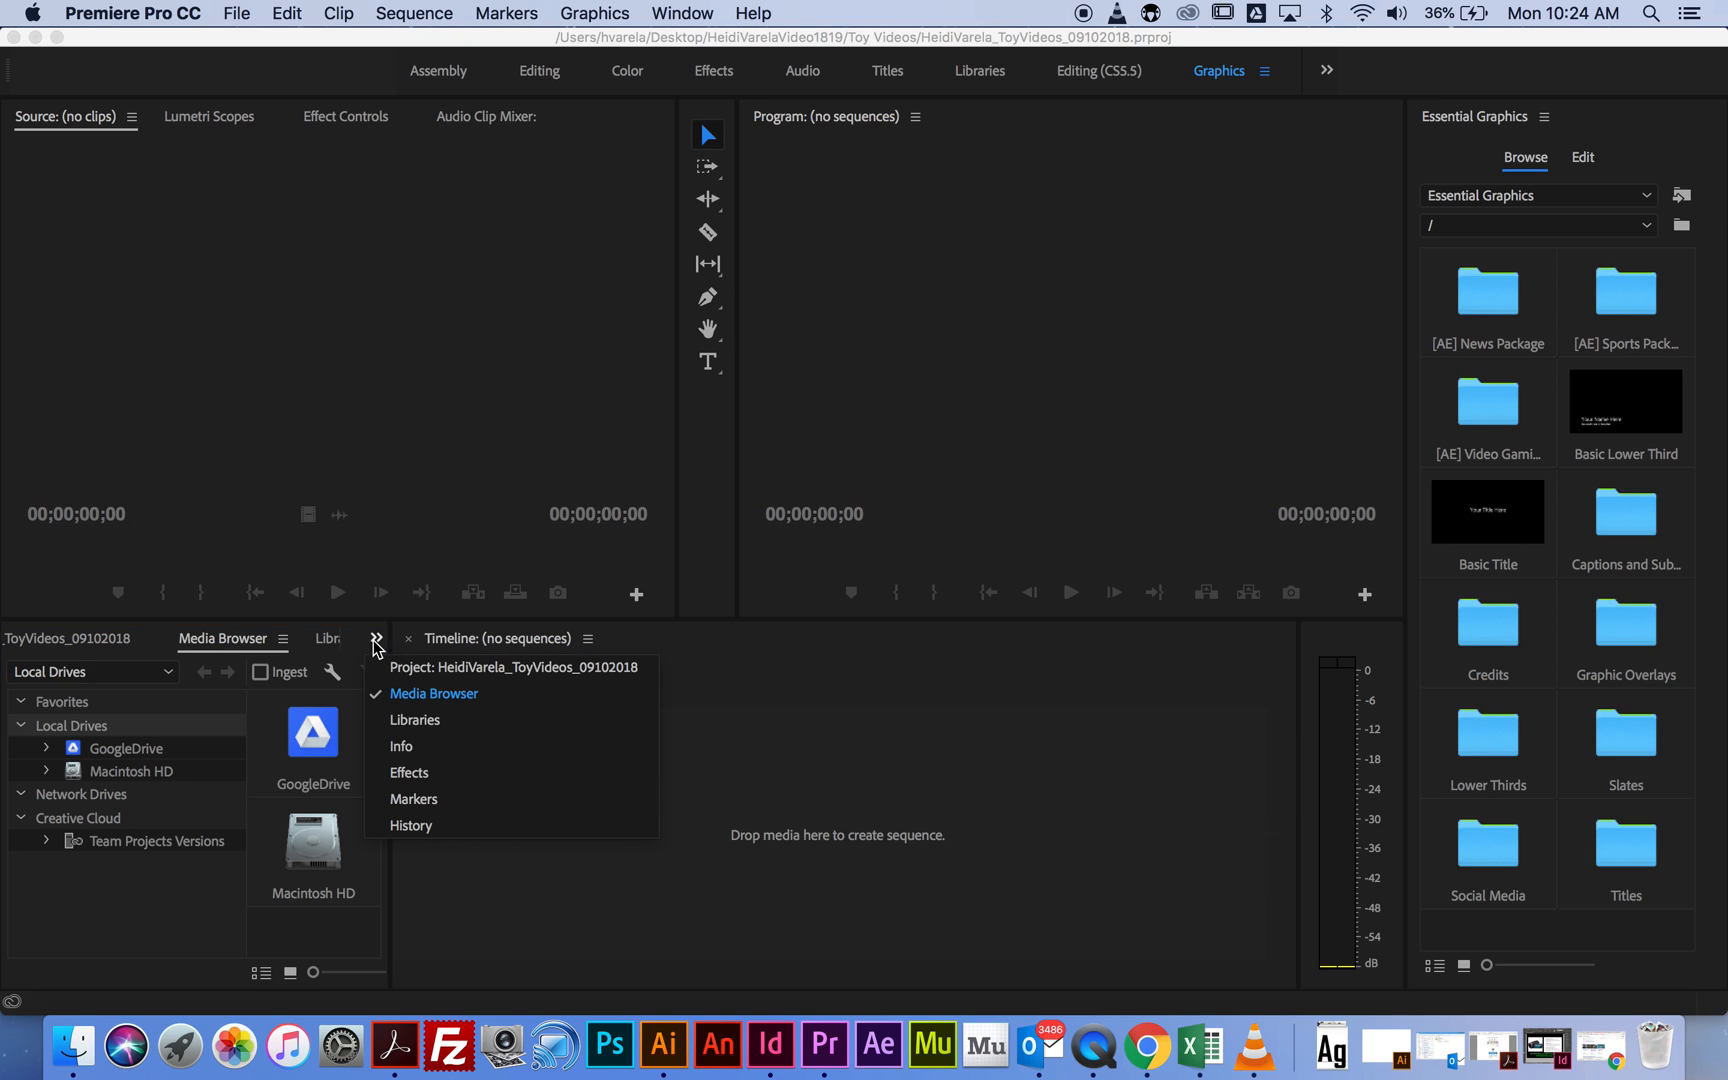
{"action": "left_click", "coordinate": [406, 724]}
{"action": "left_click", "coordinate": [377, 638]}
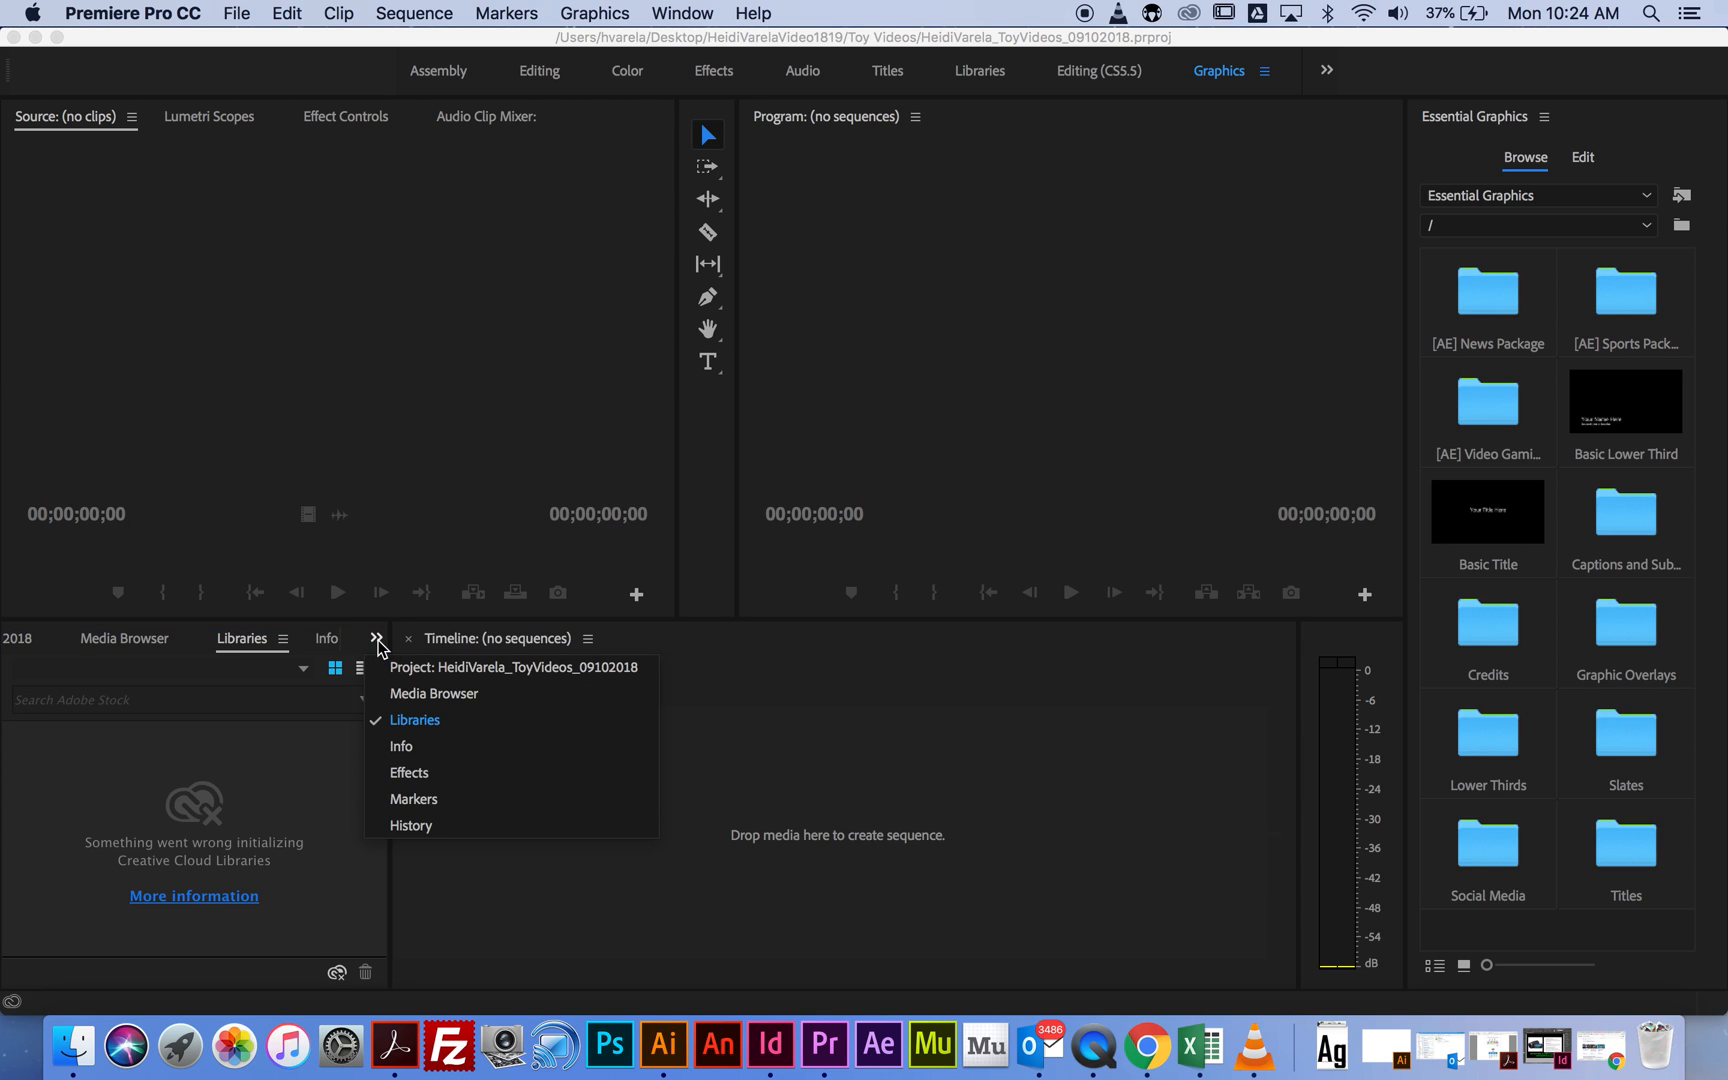
{"action": "left_click", "coordinate": [416, 676]}
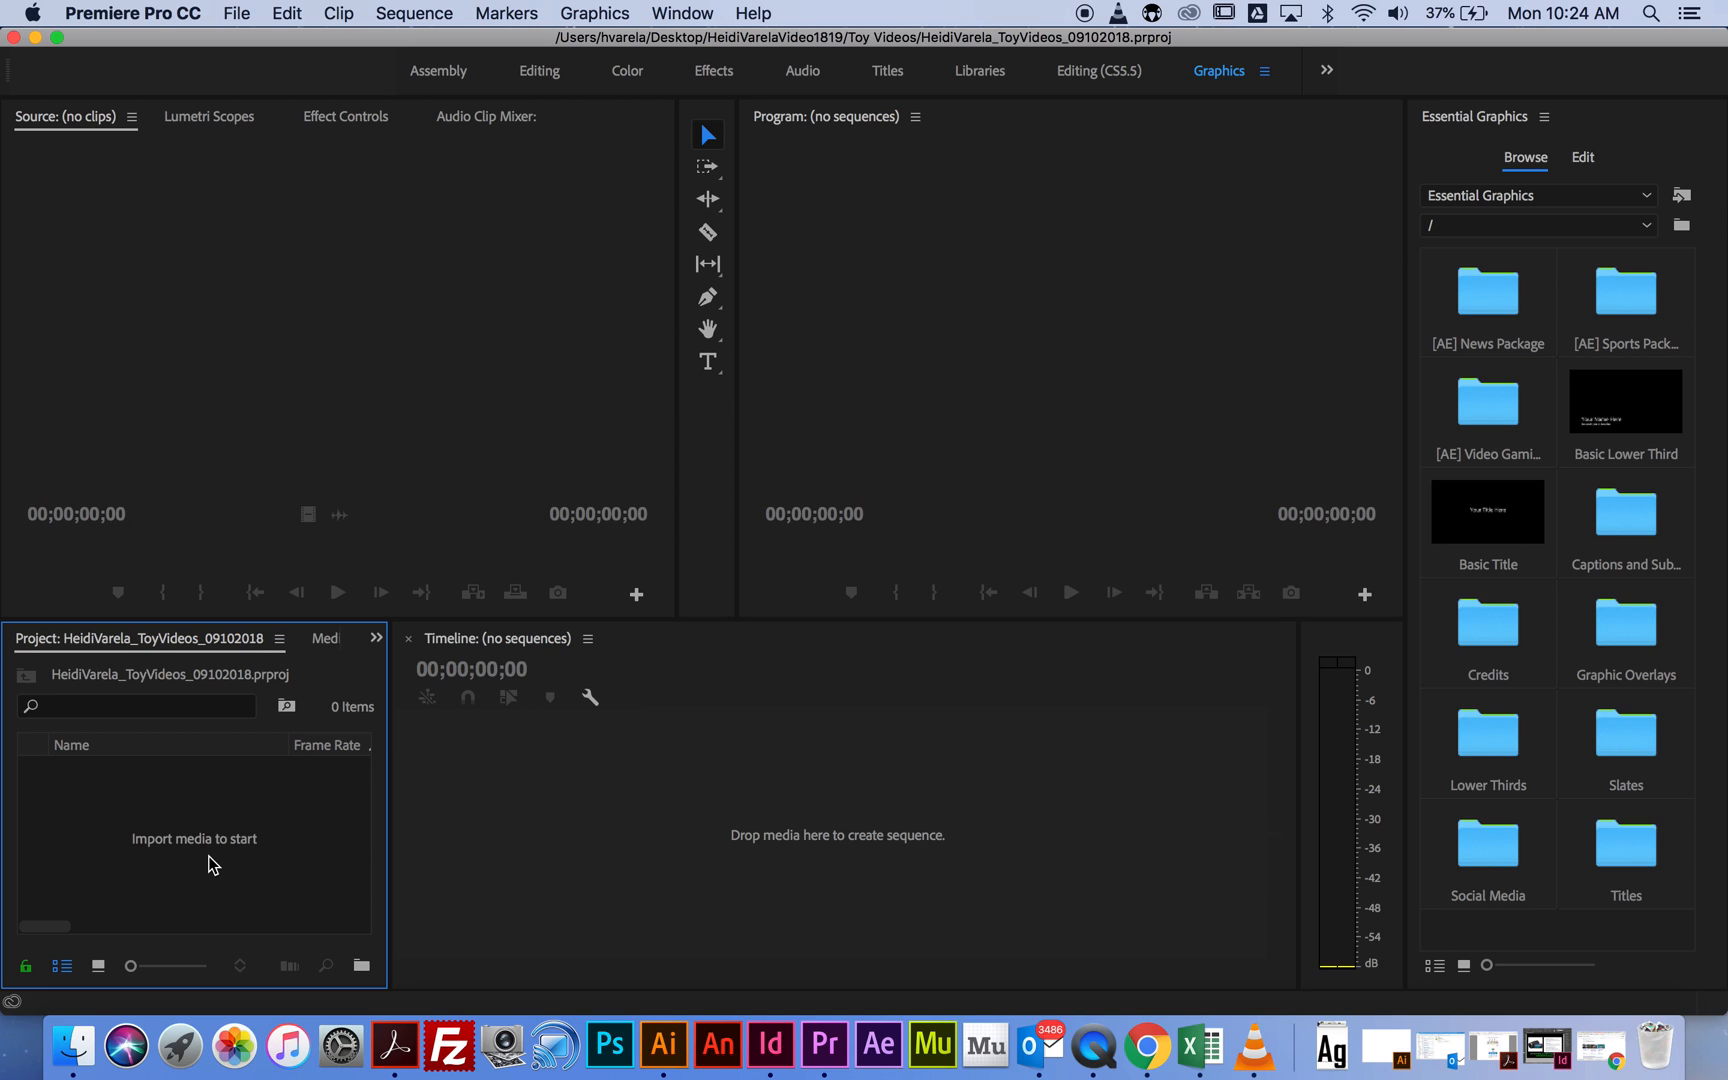
Import all 12 MOV clips from the Toy Videos folder into the project bin.
{"action": "double_click", "coordinate": [272, 878]}
{"action": "double_click", "coordinate": [692, 272]}
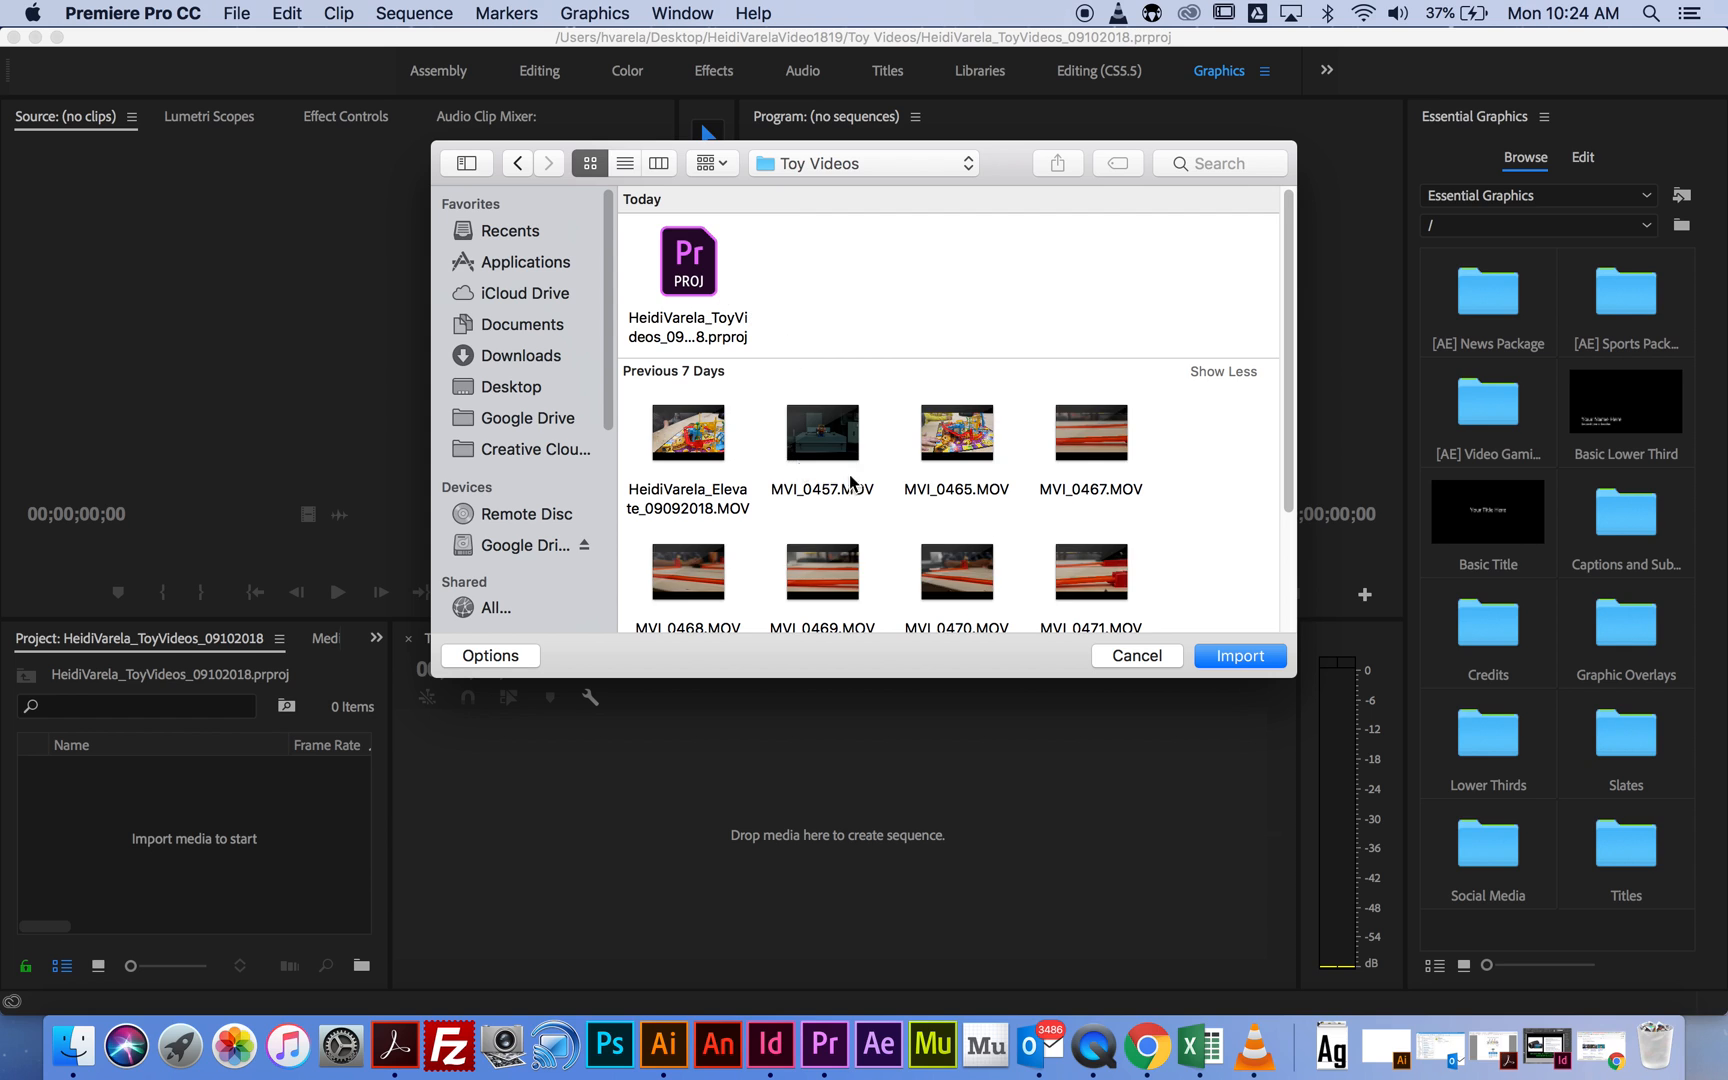
{"action": "scroll", "coordinate": [949, 440], "scroll_direction": "down", "scroll_amount": 5}
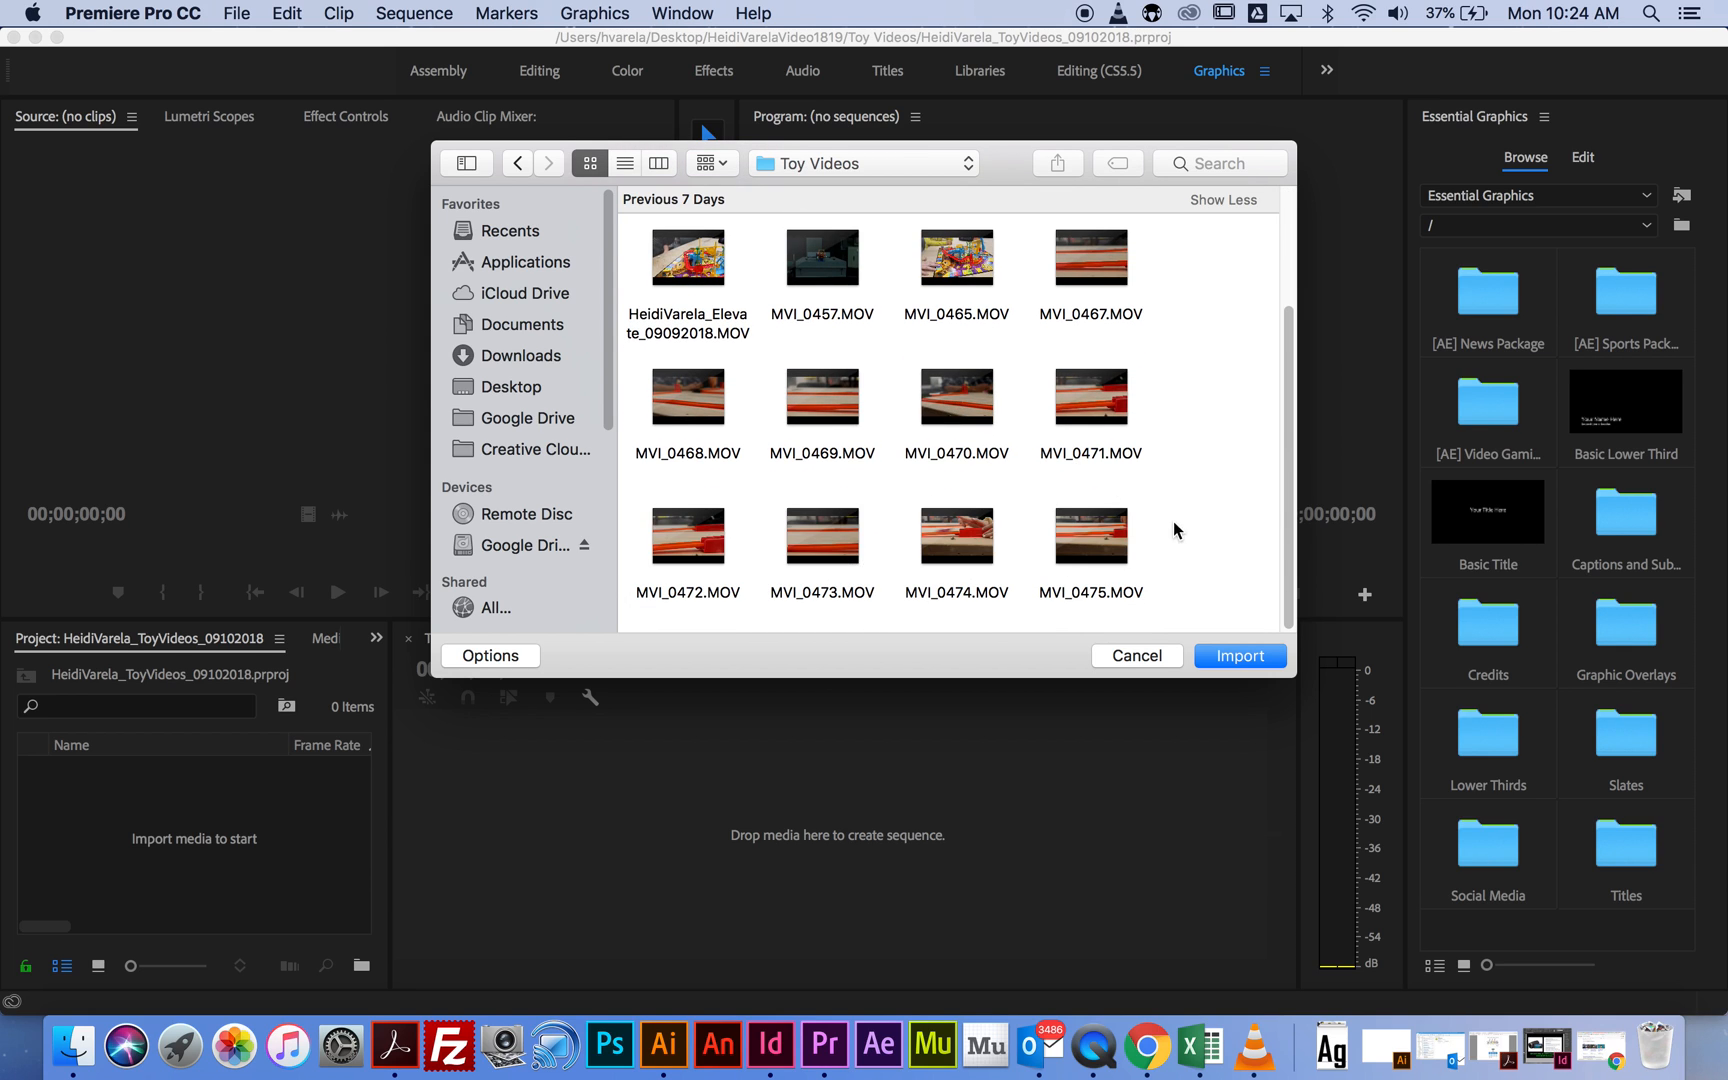
{"action": "left_click_drag", "start_coordinate": [1228, 585], "coordinate": [656, 216]}
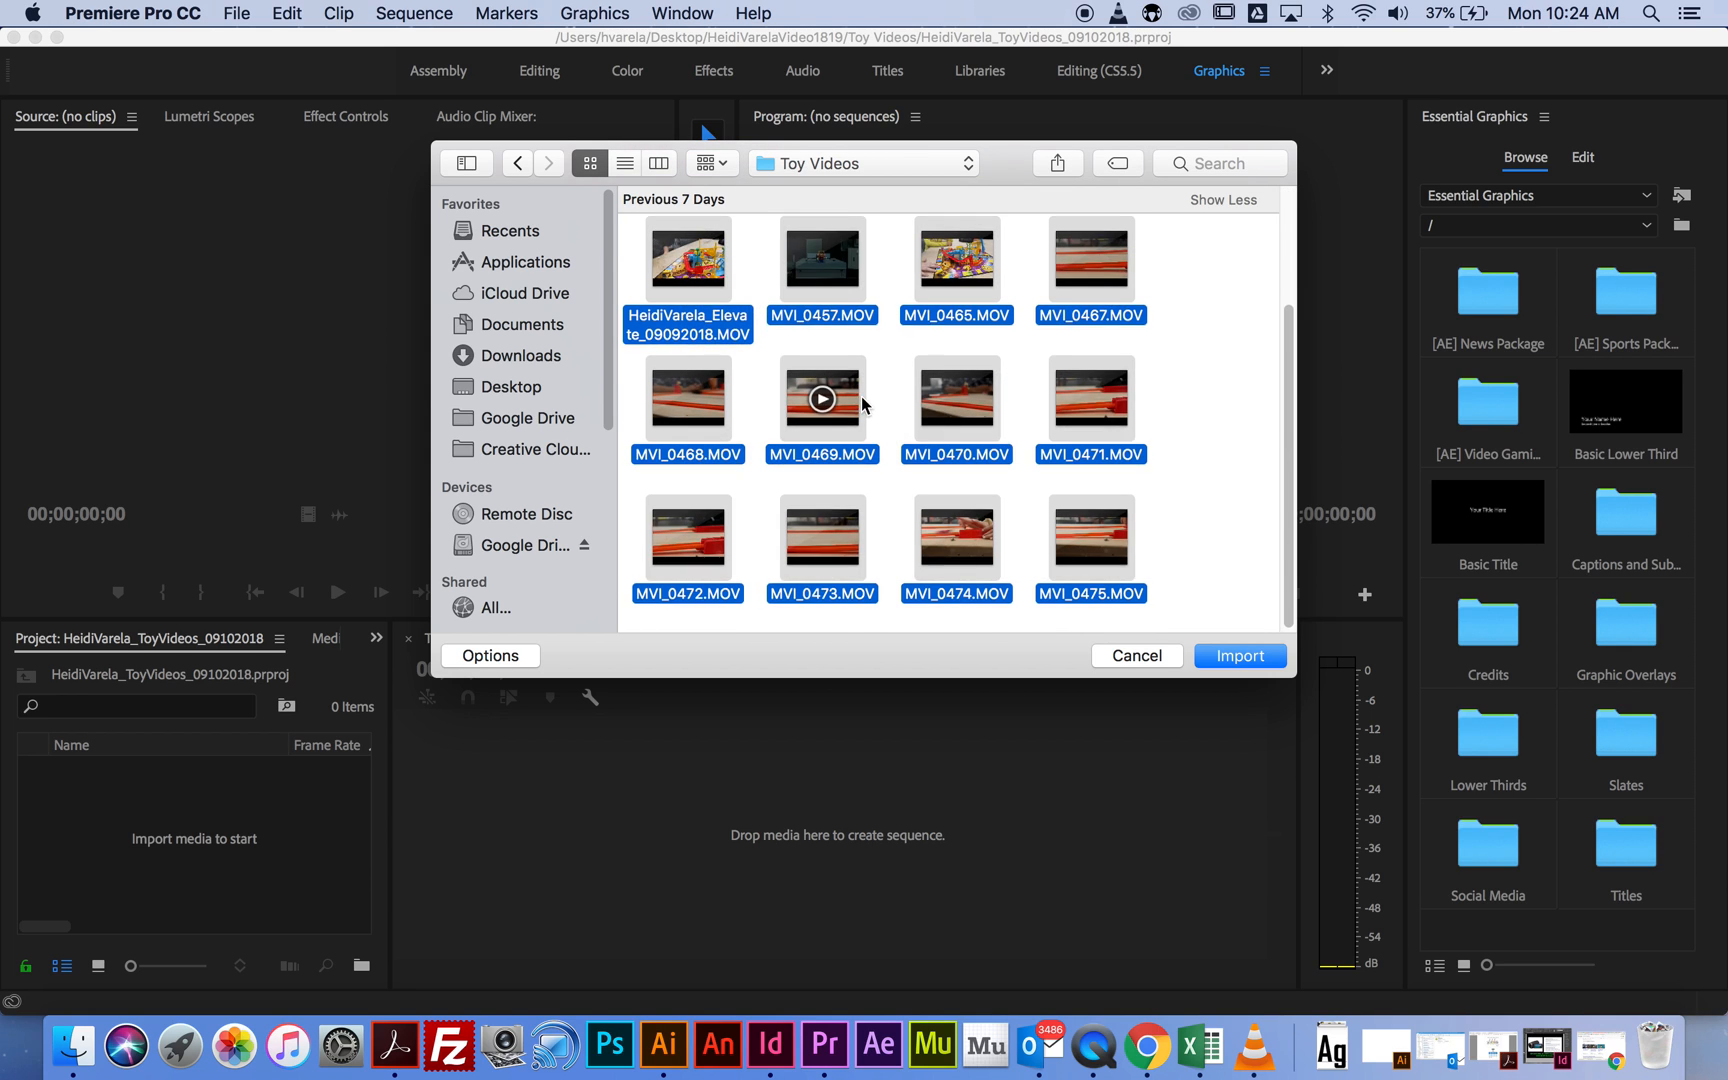
{"action": "scroll", "coordinate": [900, 430], "scroll_direction": "up", "scroll_amount": 1}
{"action": "left_click", "coordinate": [1230, 660]}
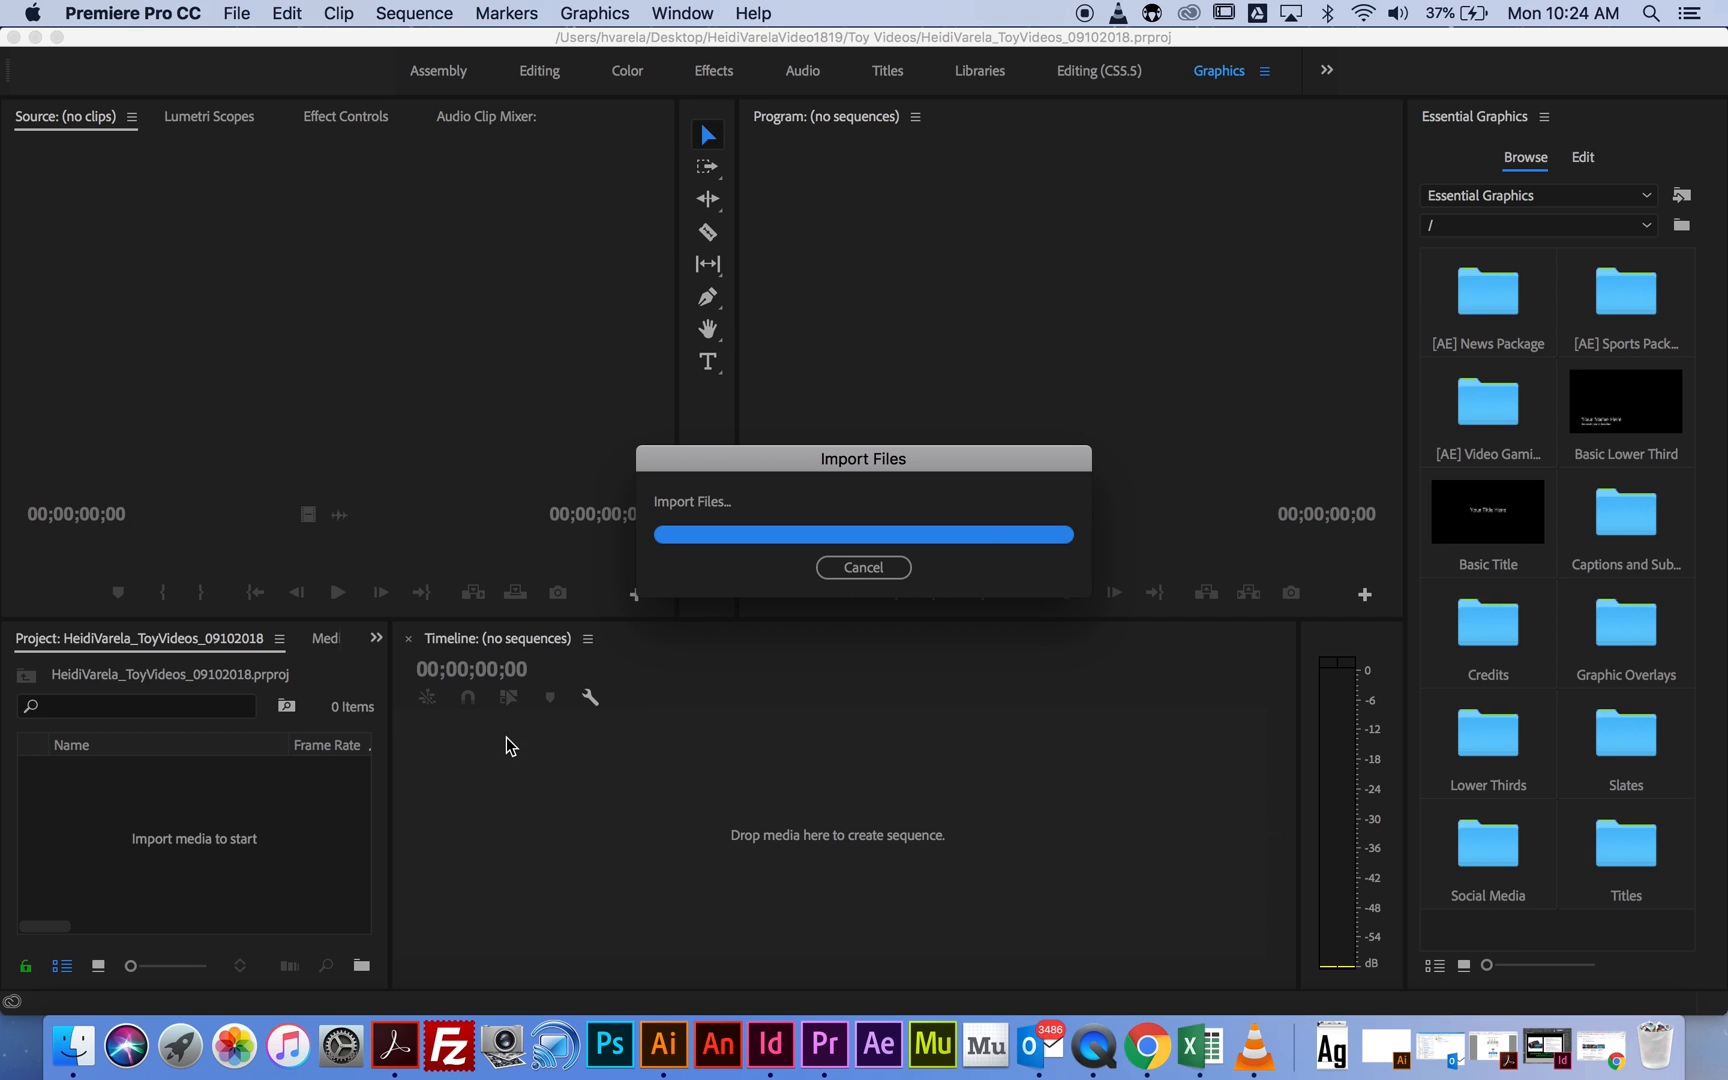
Select the MVI_0457.MOV clip in the project bin.
{"action": "scroll", "coordinate": [171, 806], "scroll_direction": "down", "scroll_amount": 5}
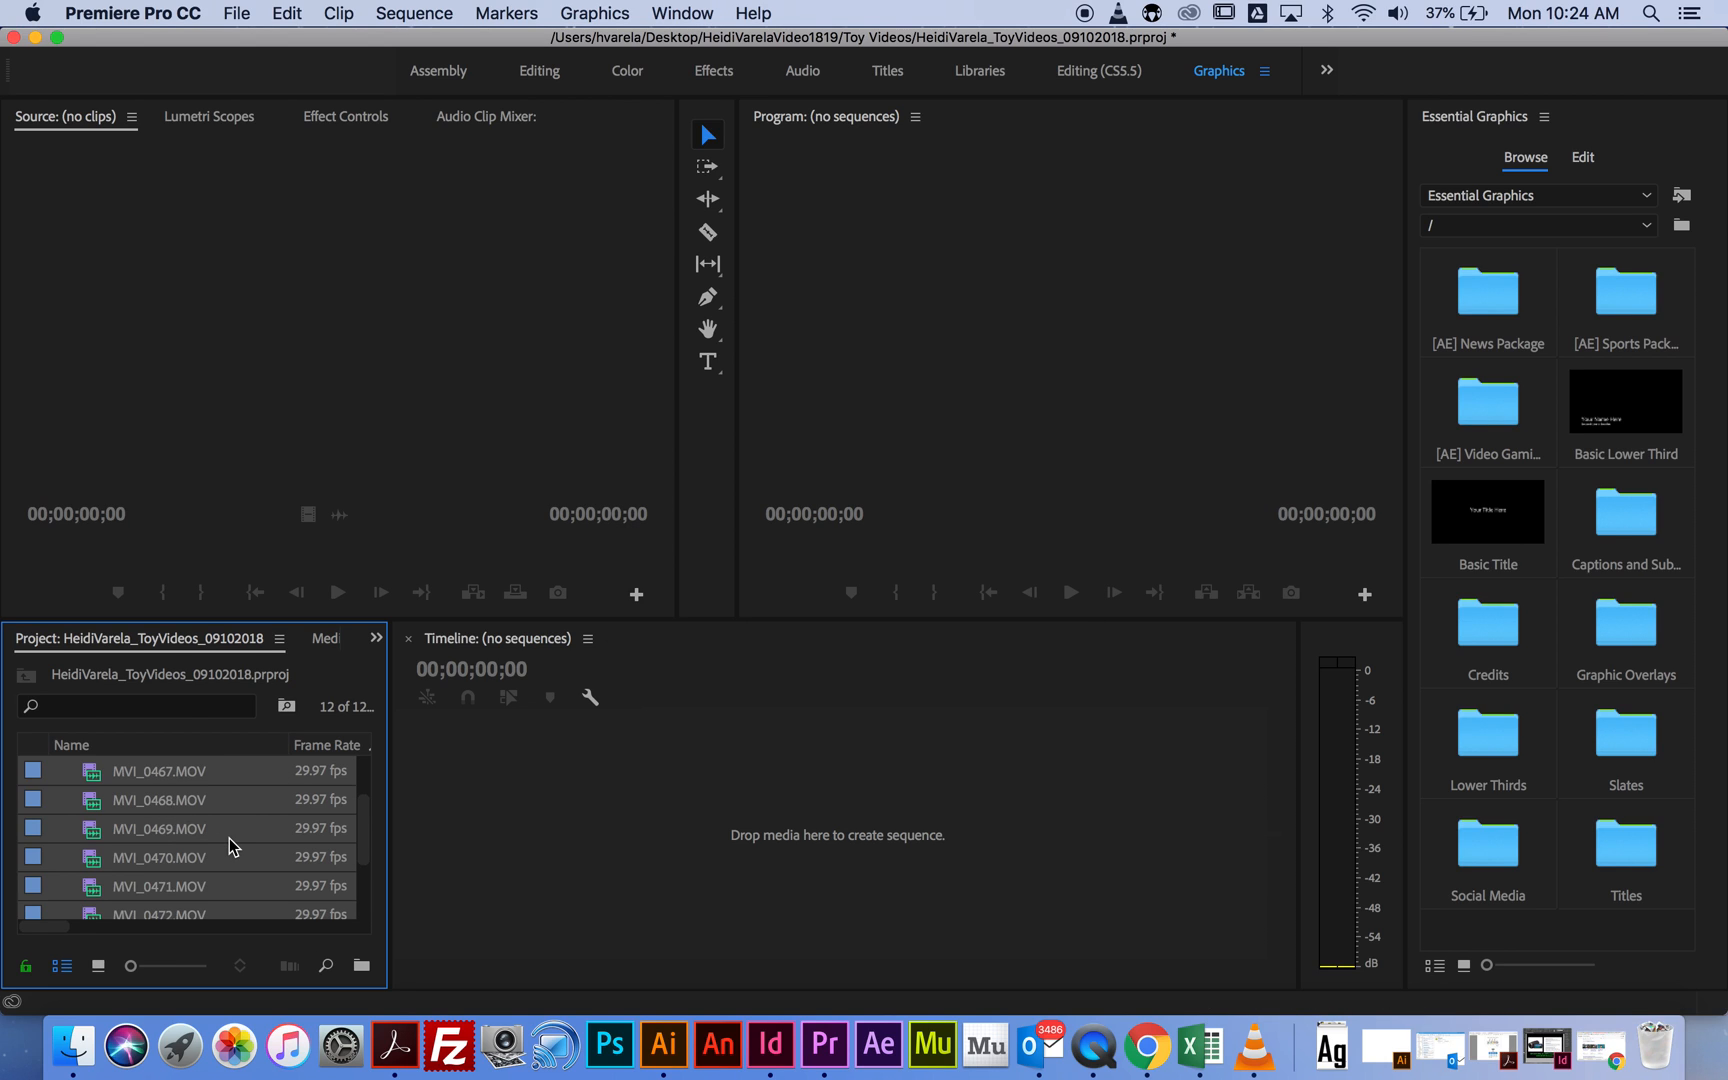
{"action": "scroll", "coordinate": [221, 834], "scroll_direction": "up", "scroll_amount": 5}
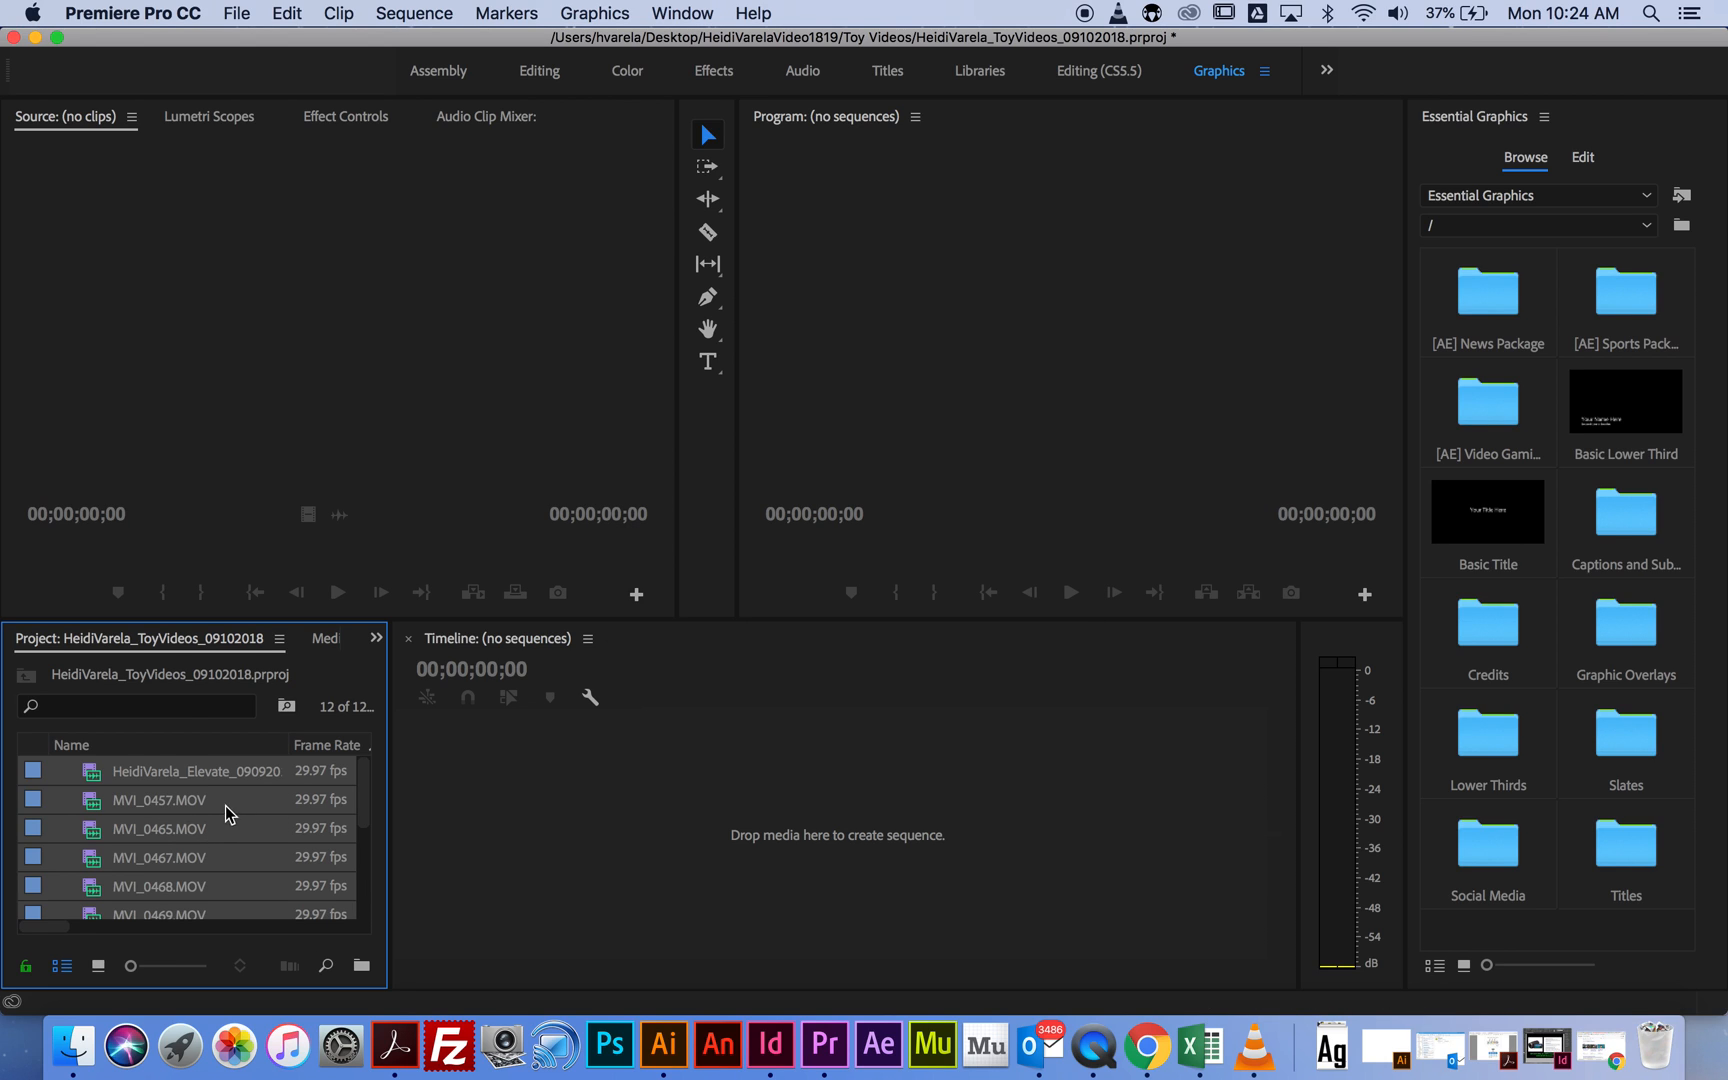
{"action": "left_click", "coordinate": [163, 803]}
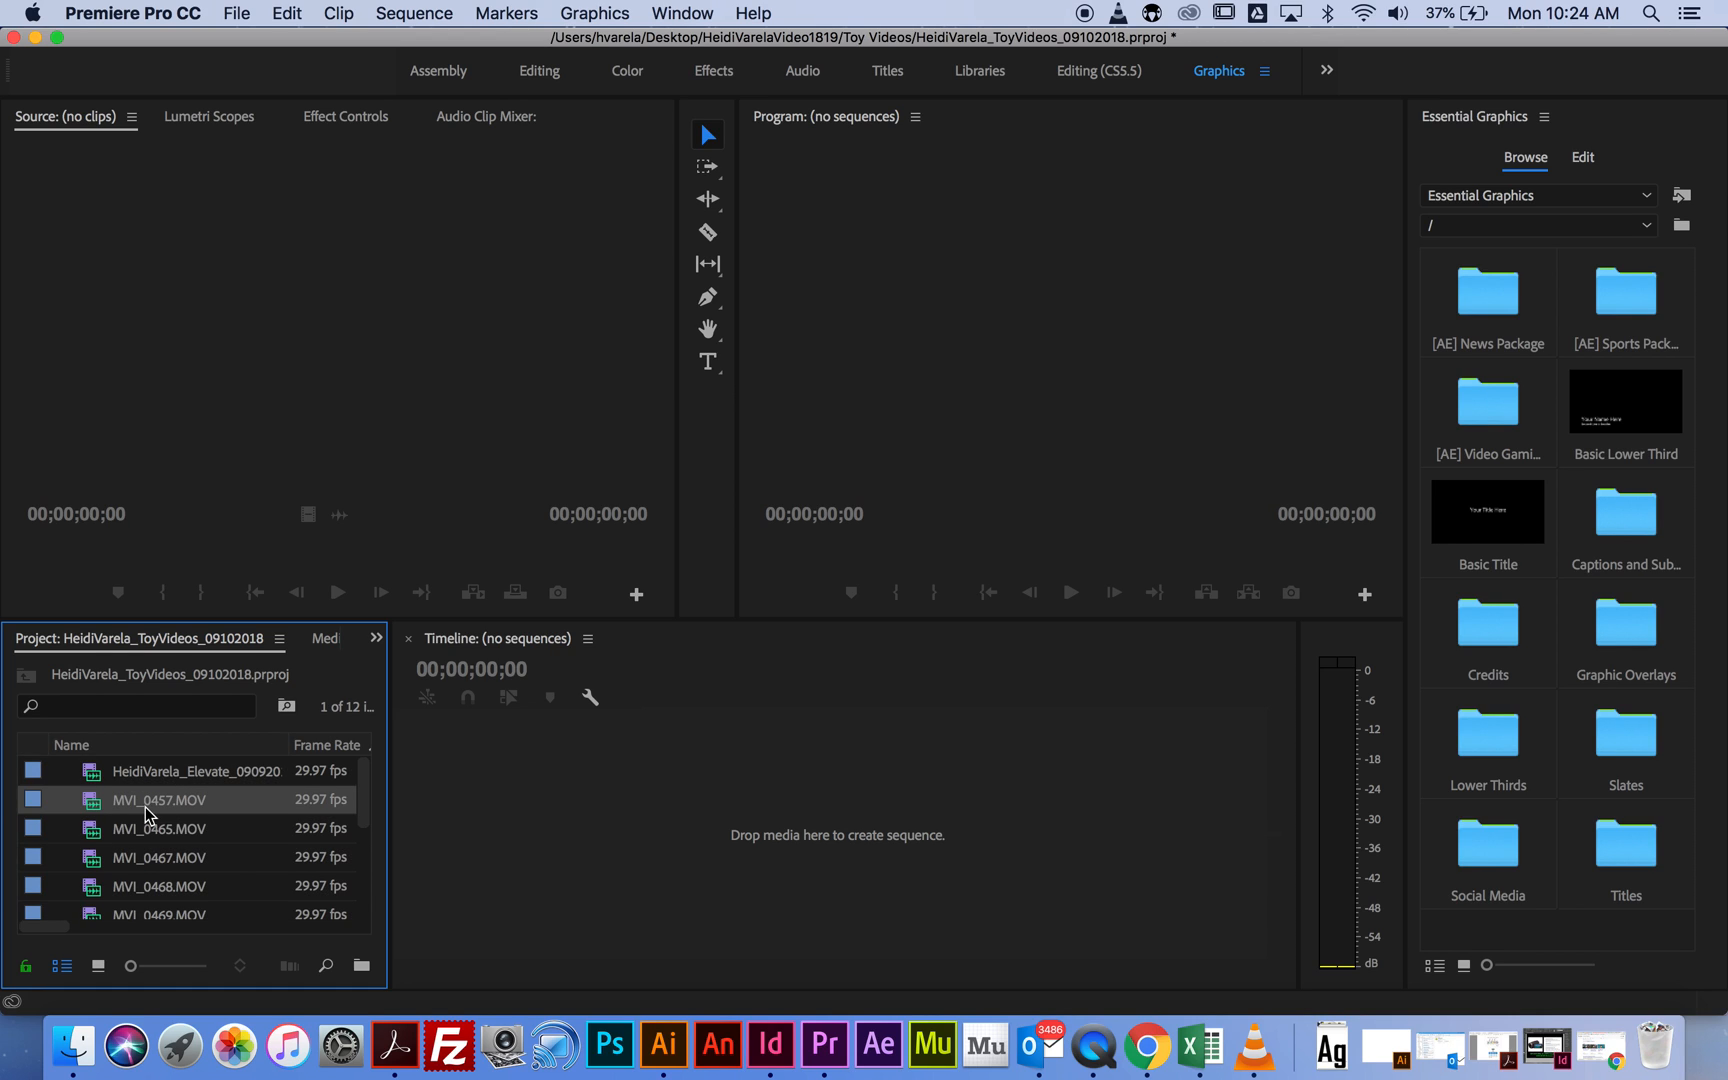
{"action": "left_click", "coordinate": [60, 929]}
Scroll the Project panel sideways to reveal the 29.97 fps Frame Rate column, then return to the top.
{"action": "left_click", "coordinate": [85, 928]}
{"action": "left_click_drag", "start_coordinate": [86, 931], "coordinate": [133, 930]}
{"action": "left_click_drag", "start_coordinate": [148, 932], "coordinate": [180, 937]}
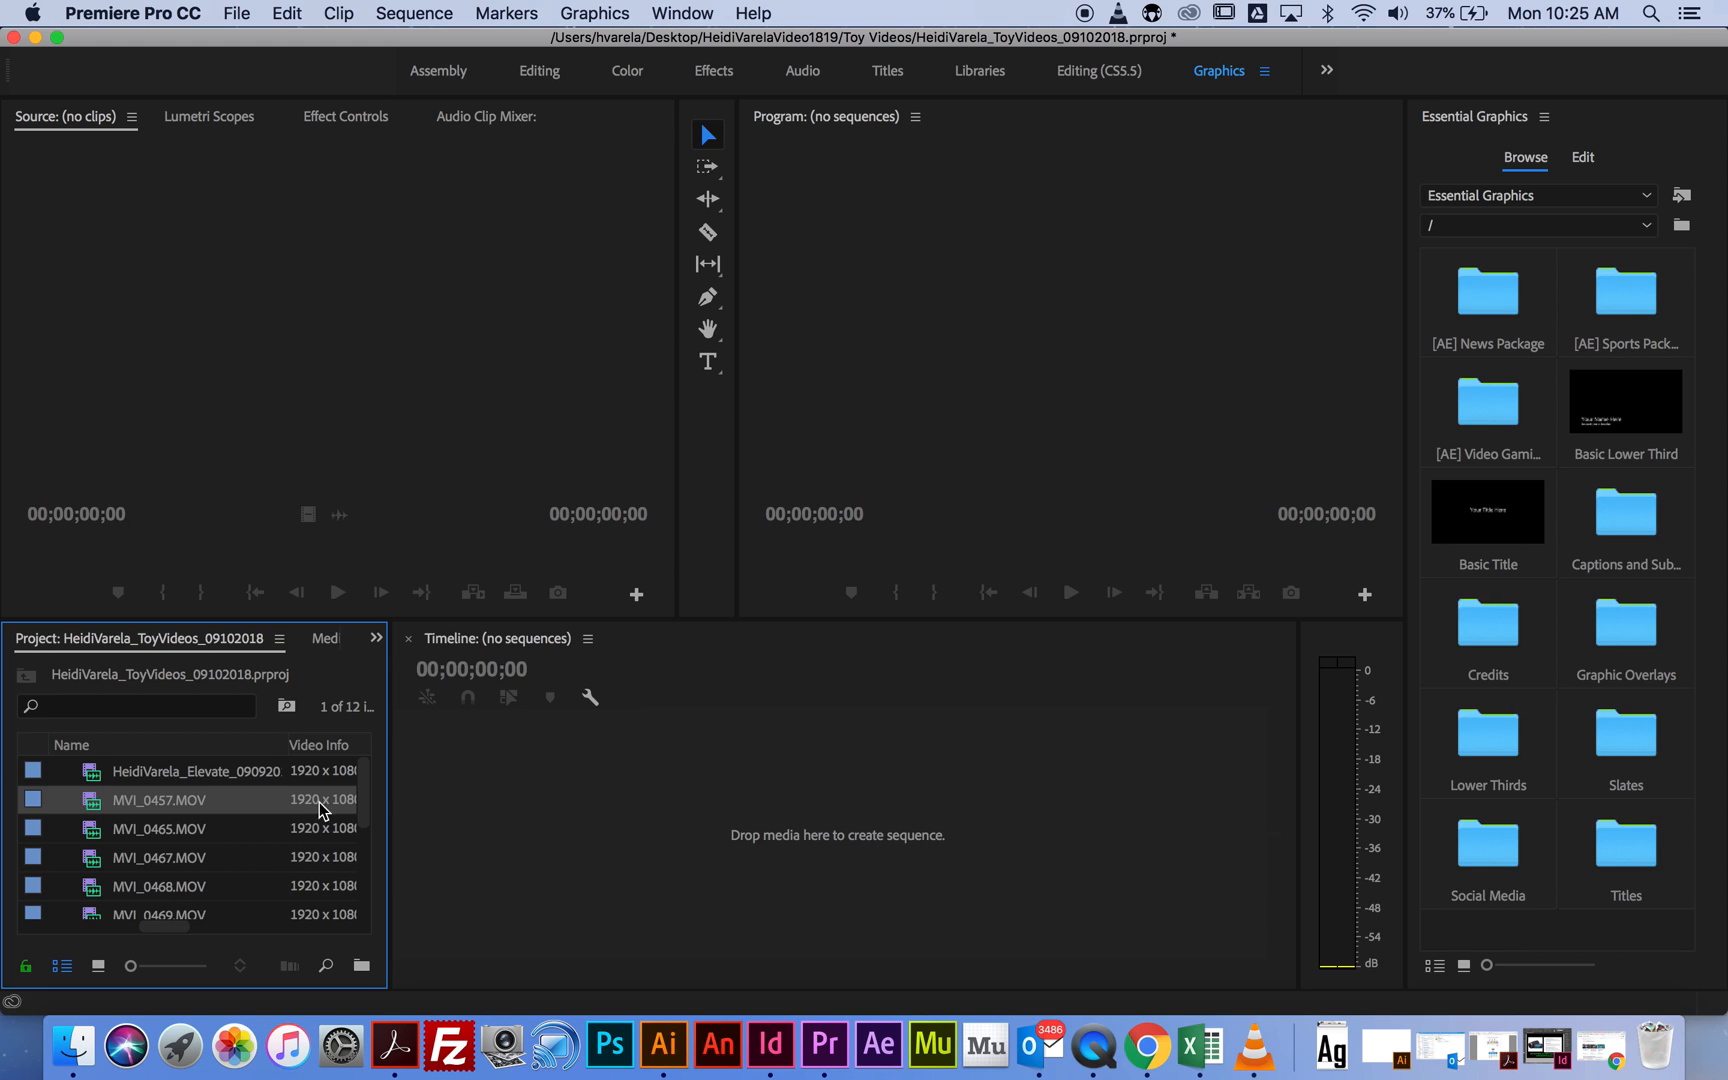
{"action": "left_click_drag", "start_coordinate": [152, 925], "coordinate": [31, 926]}
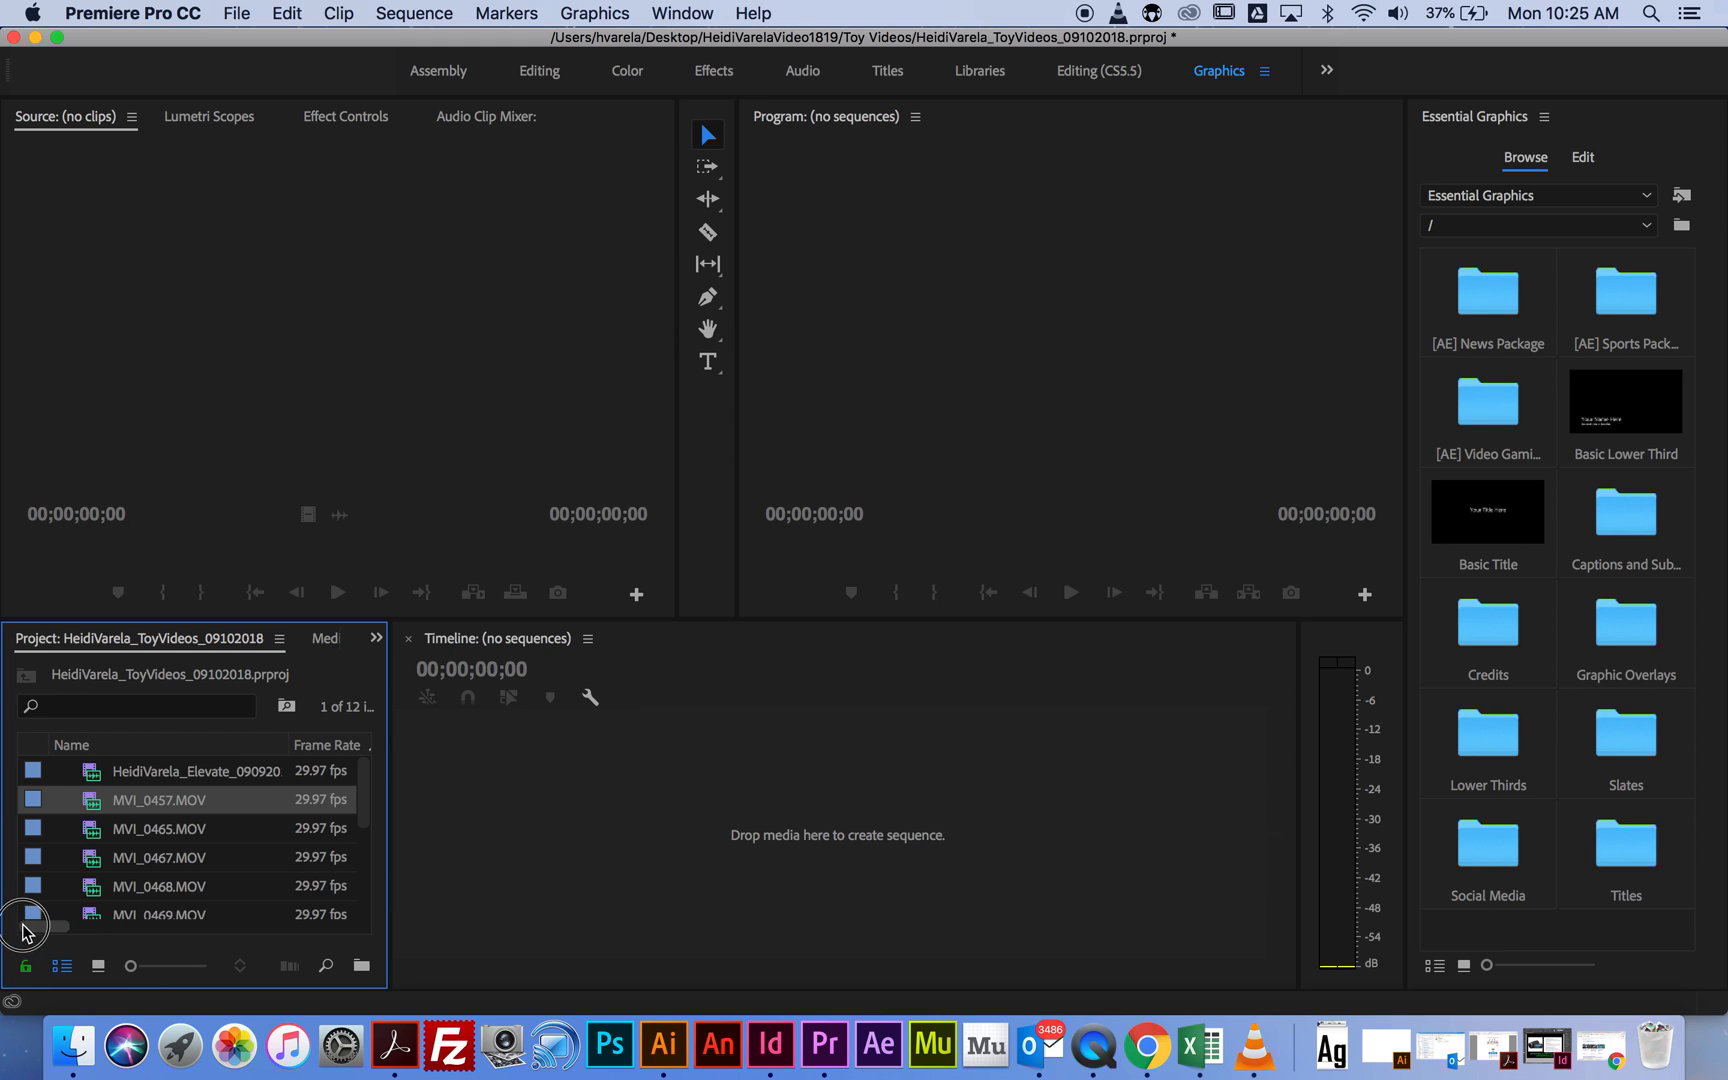
{"action": "scroll", "coordinate": [193, 866], "scroll_direction": "down", "scroll_amount": 5}
{"action": "scroll", "coordinate": [188, 779], "scroll_direction": "up", "scroll_amount": 5}
Open the New Sequence dialog via File > New > Sequence.
{"action": "left_click", "coordinate": [247, 16]}
{"action": "mouse_move", "coordinate": [262, 42]}
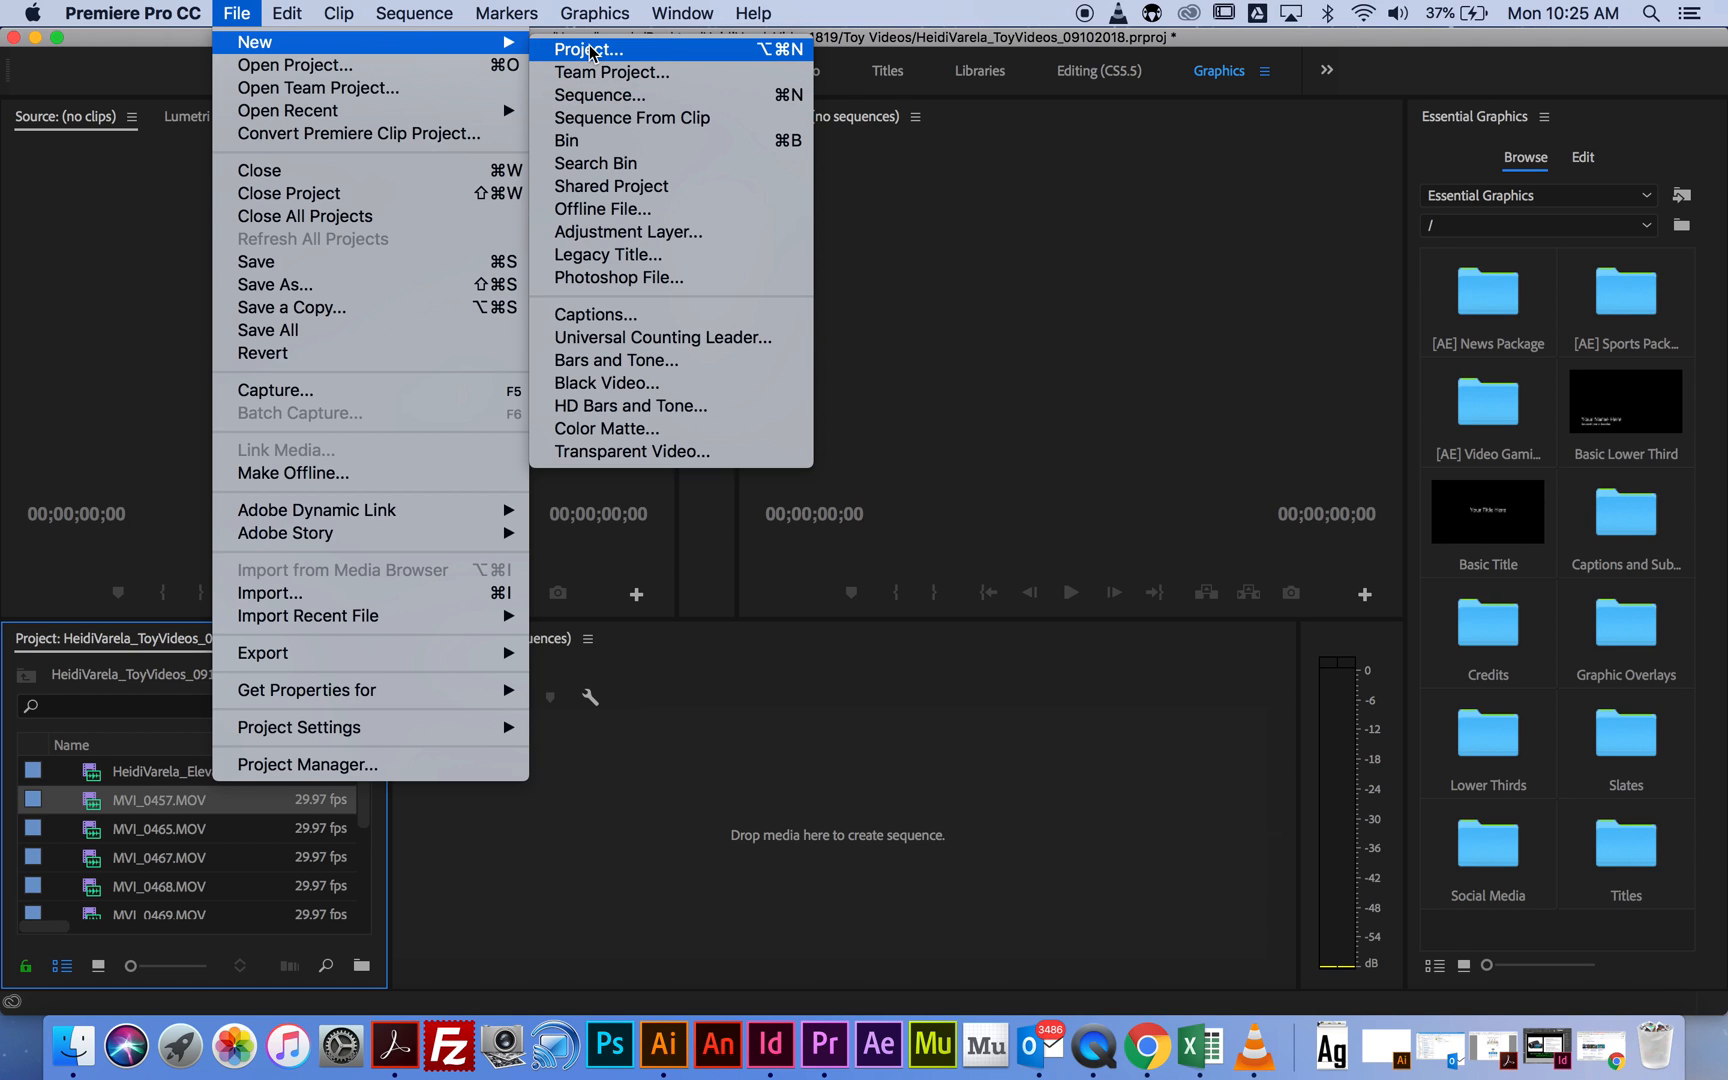
{"action": "left_click", "coordinate": [643, 96]}
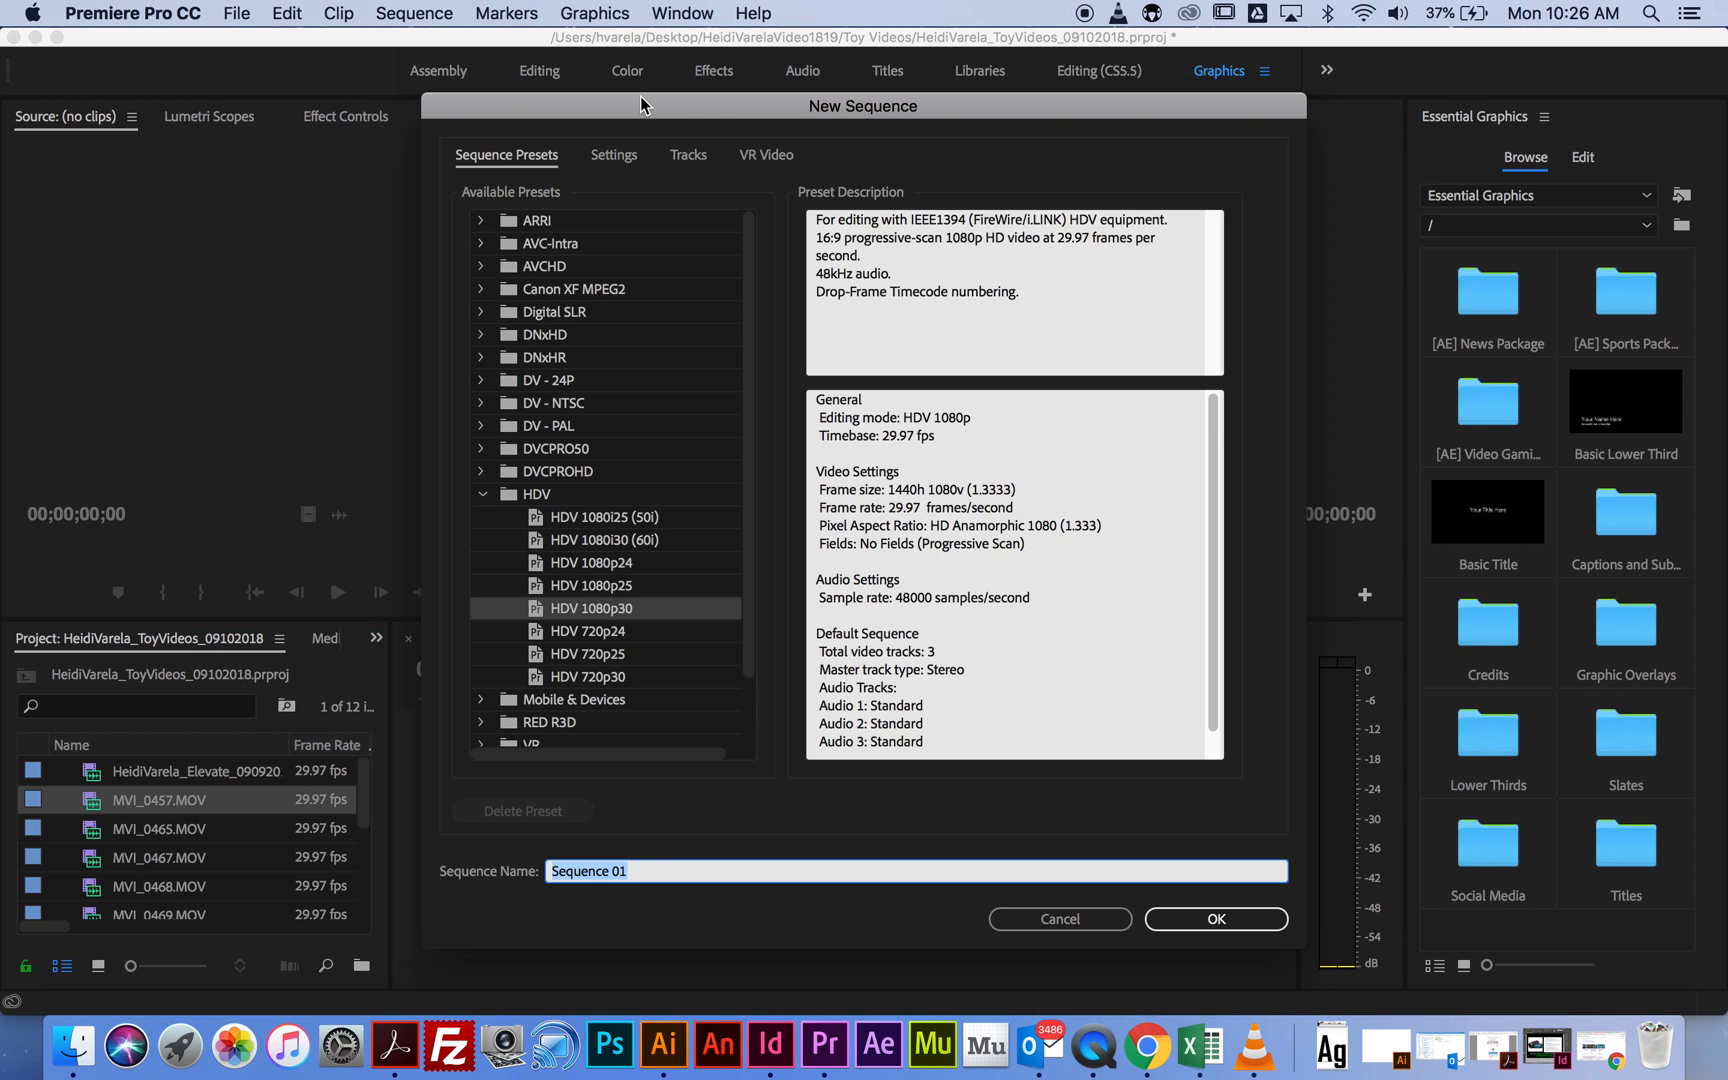
Browse the HDV, RED R3D and Mobile & Devices preset groups.
{"action": "left_click", "coordinate": [481, 495]}
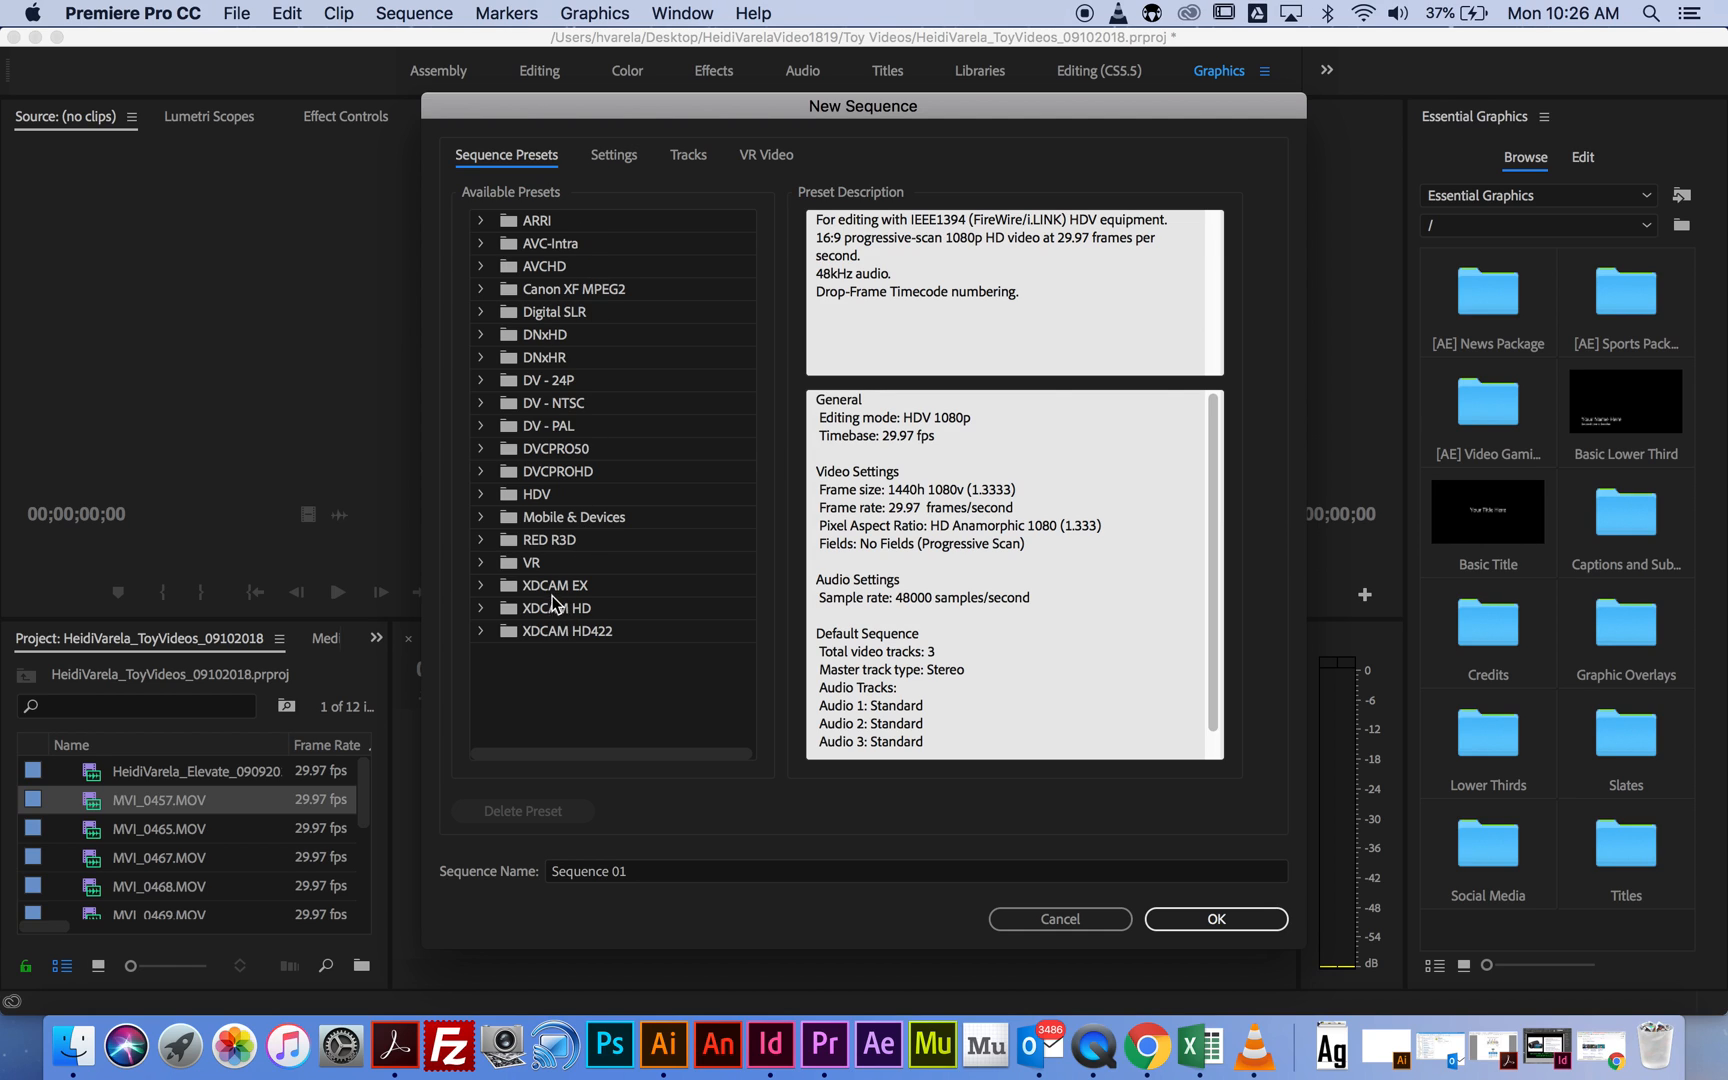
{"action": "left_click", "coordinate": [537, 549]}
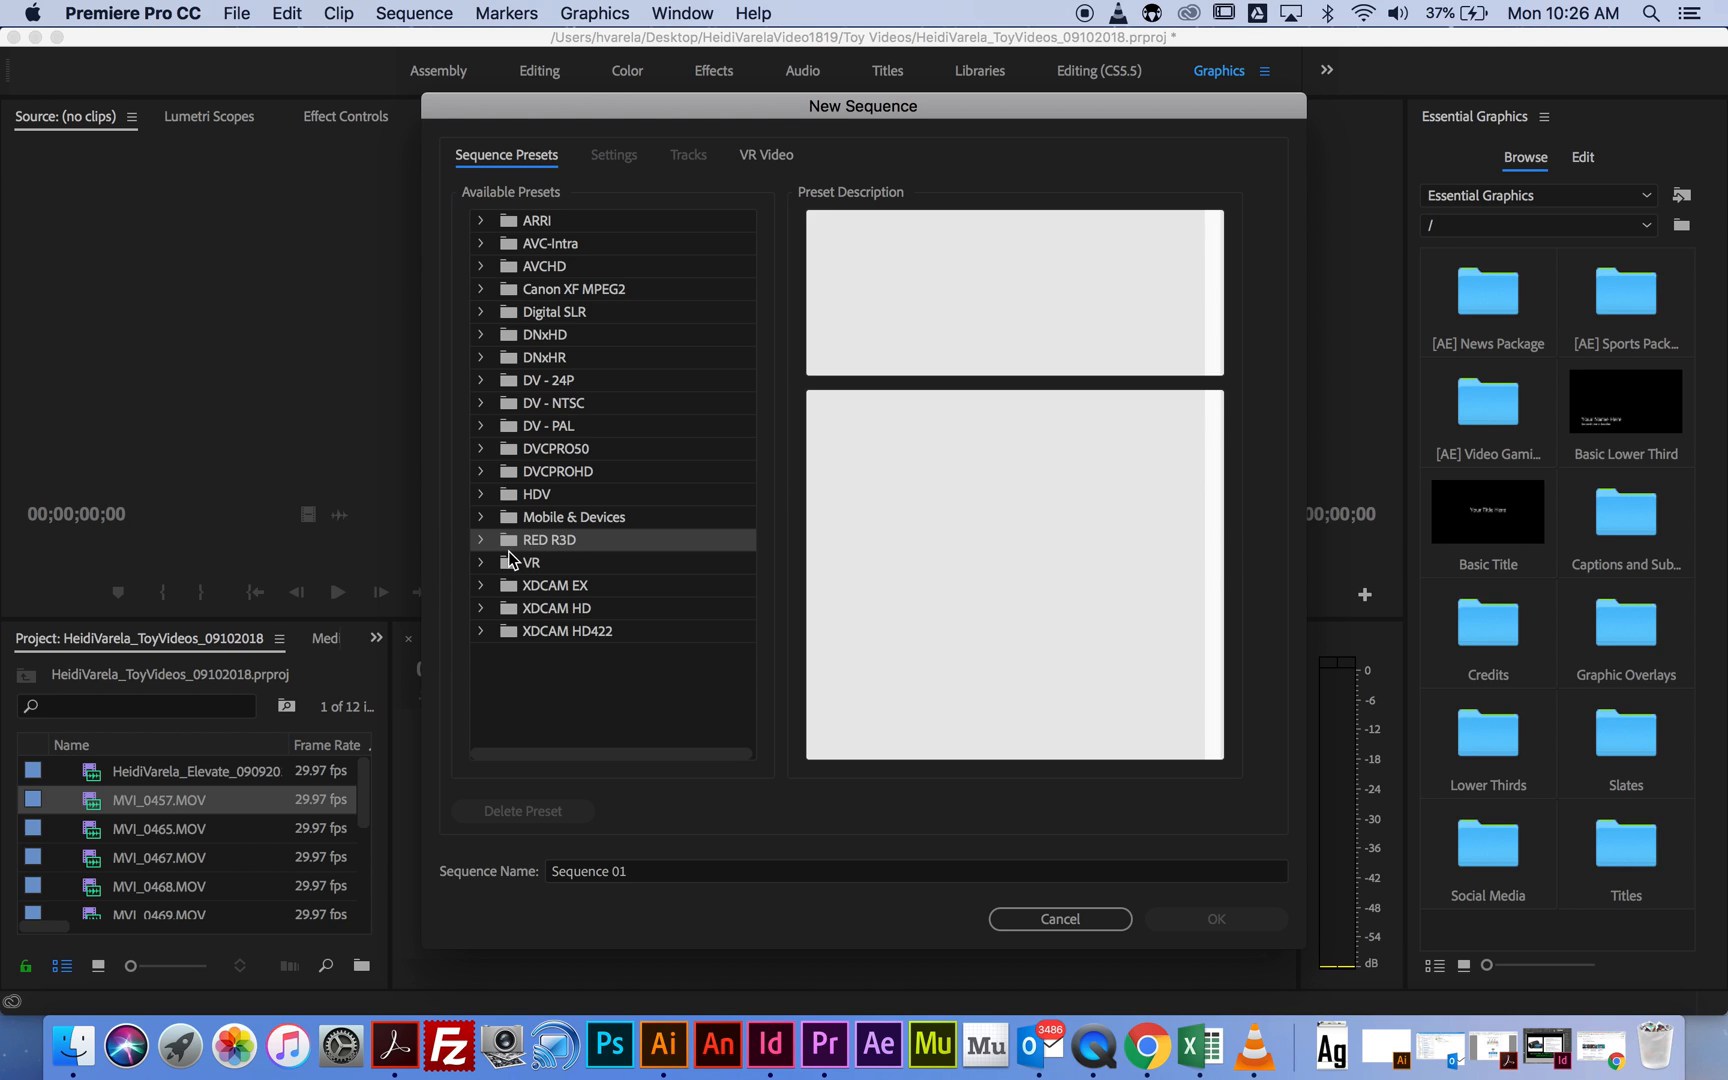
{"action": "left_click", "coordinate": [480, 540]}
{"action": "scroll", "coordinate": [585, 586], "scroll_direction": "down", "scroll_amount": 3}
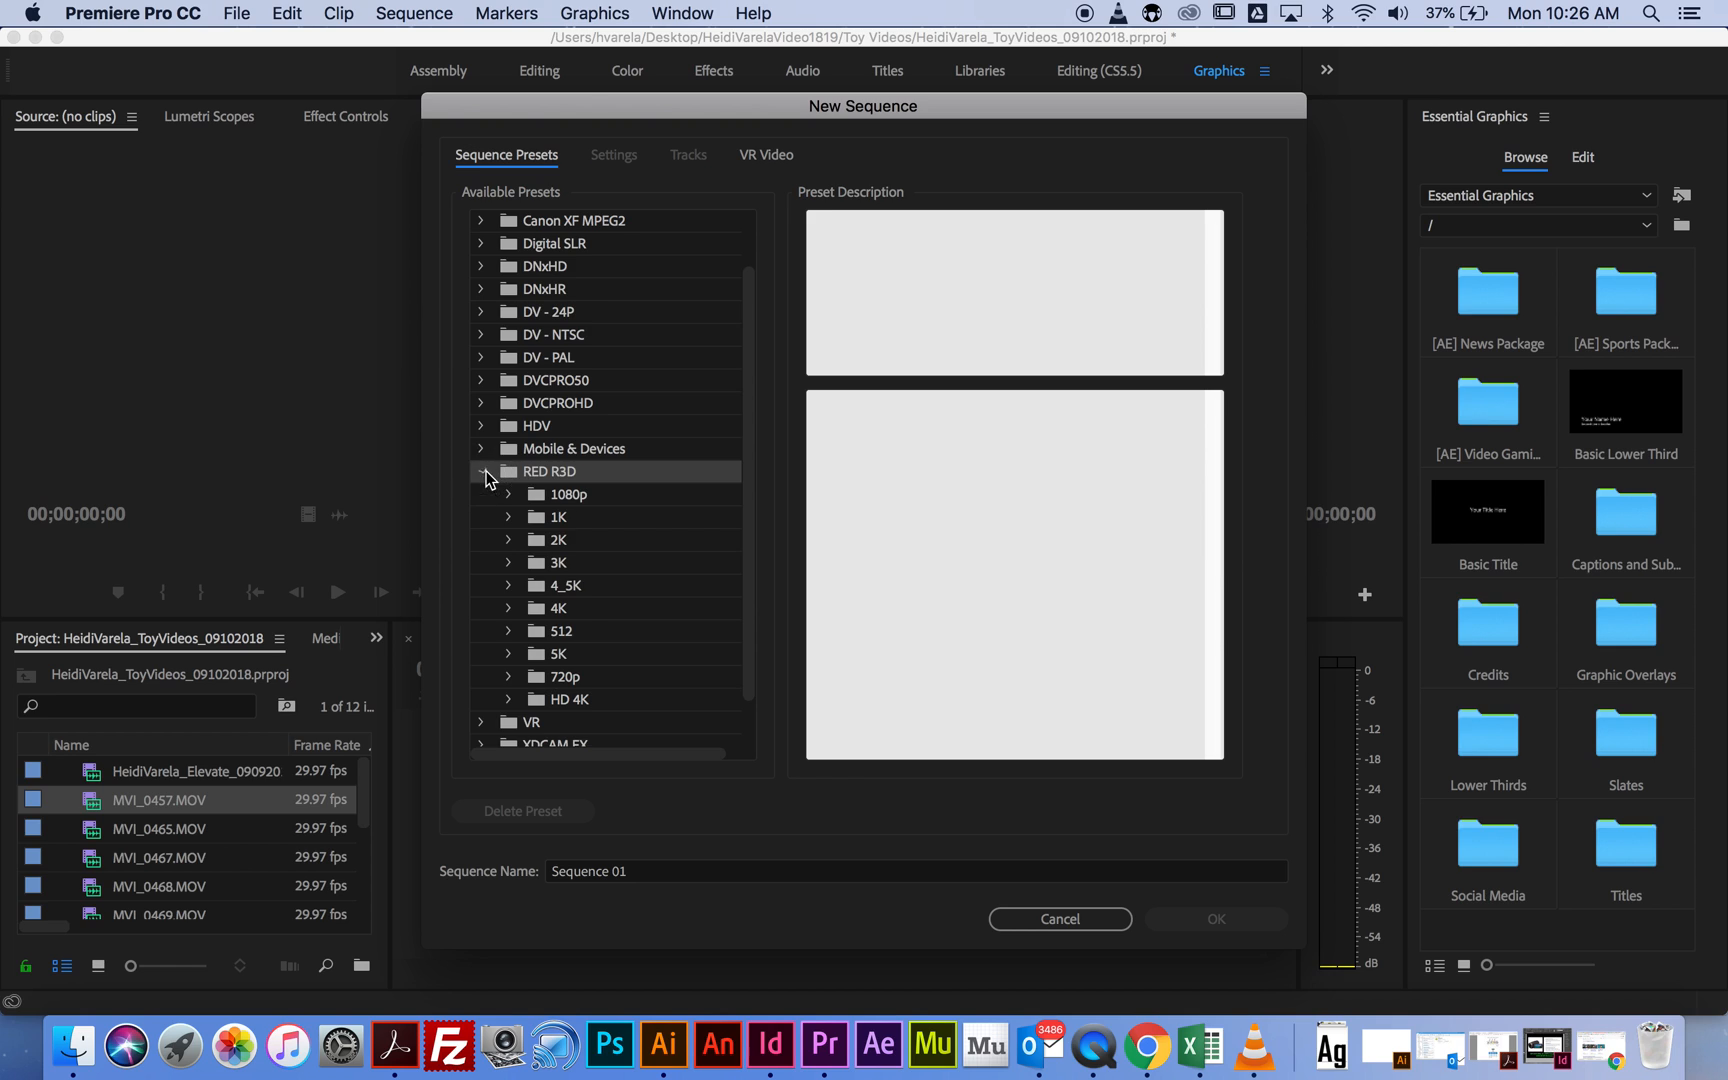
{"action": "left_click", "coordinate": [486, 477]}
{"action": "left_click", "coordinate": [483, 517]}
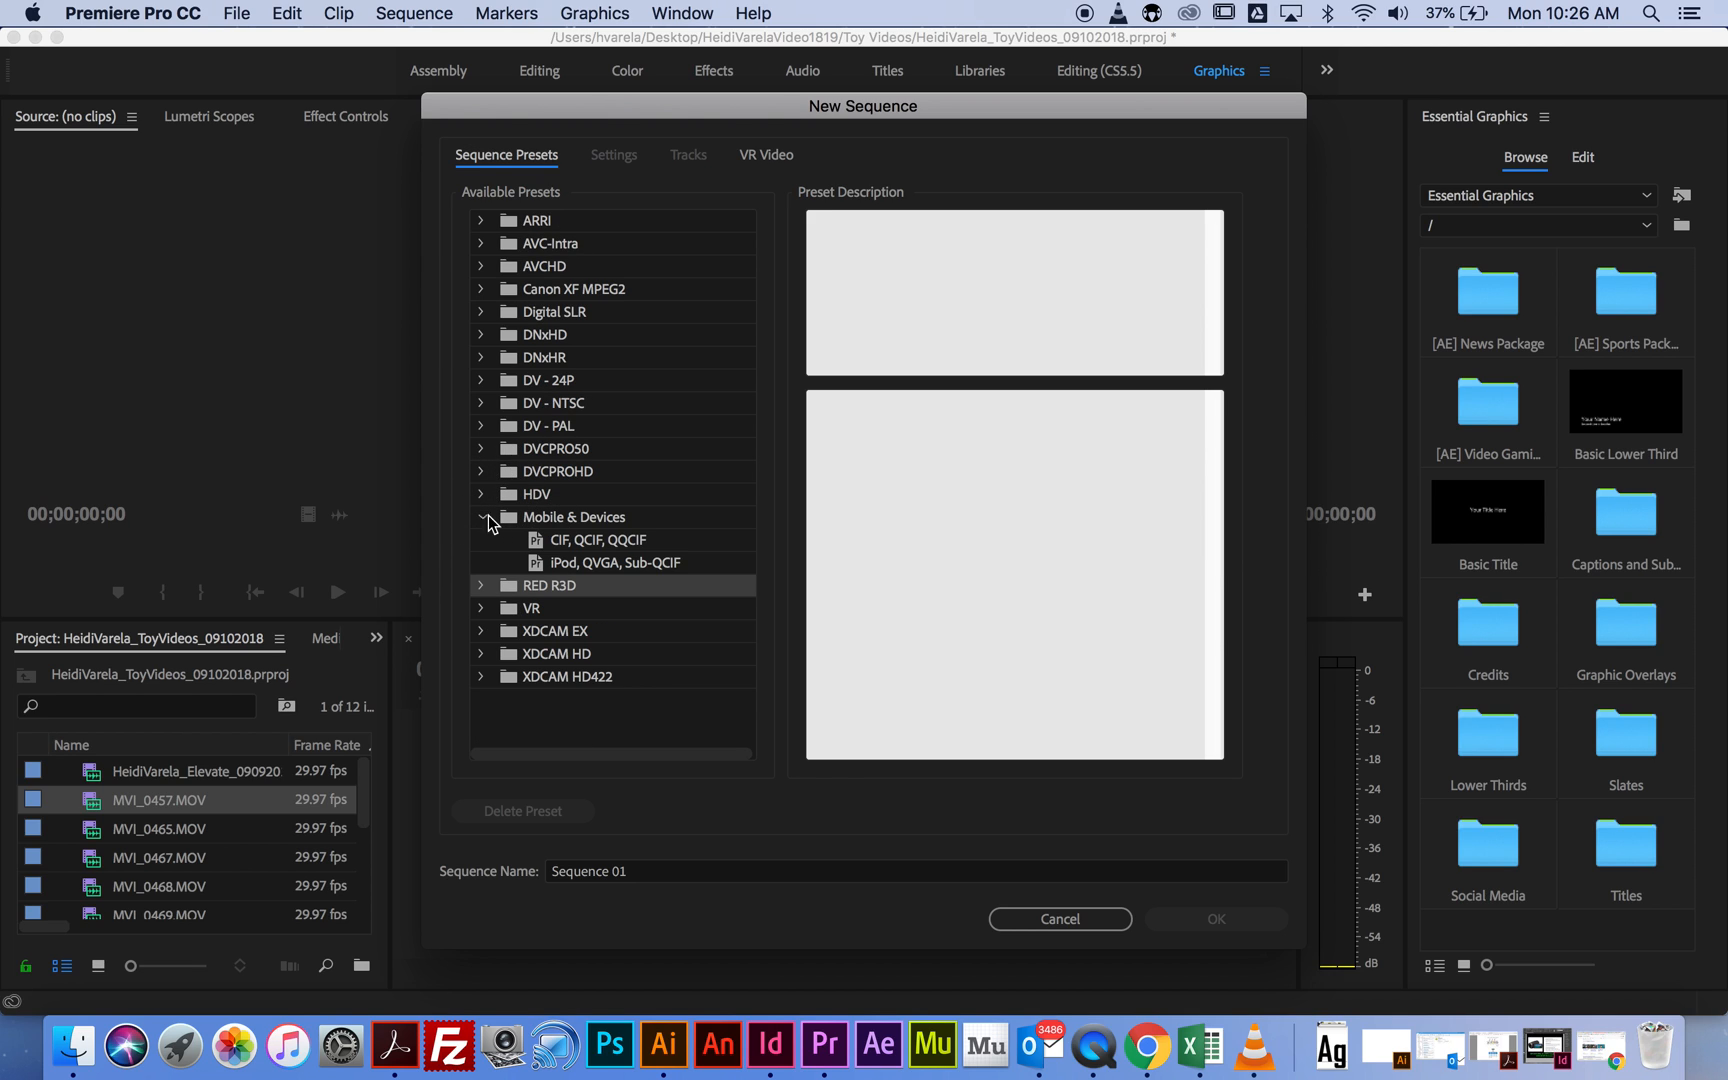
Create an HDV 1080p30 sequence named with the author's name.
{"action": "left_click", "coordinate": [480, 514]}
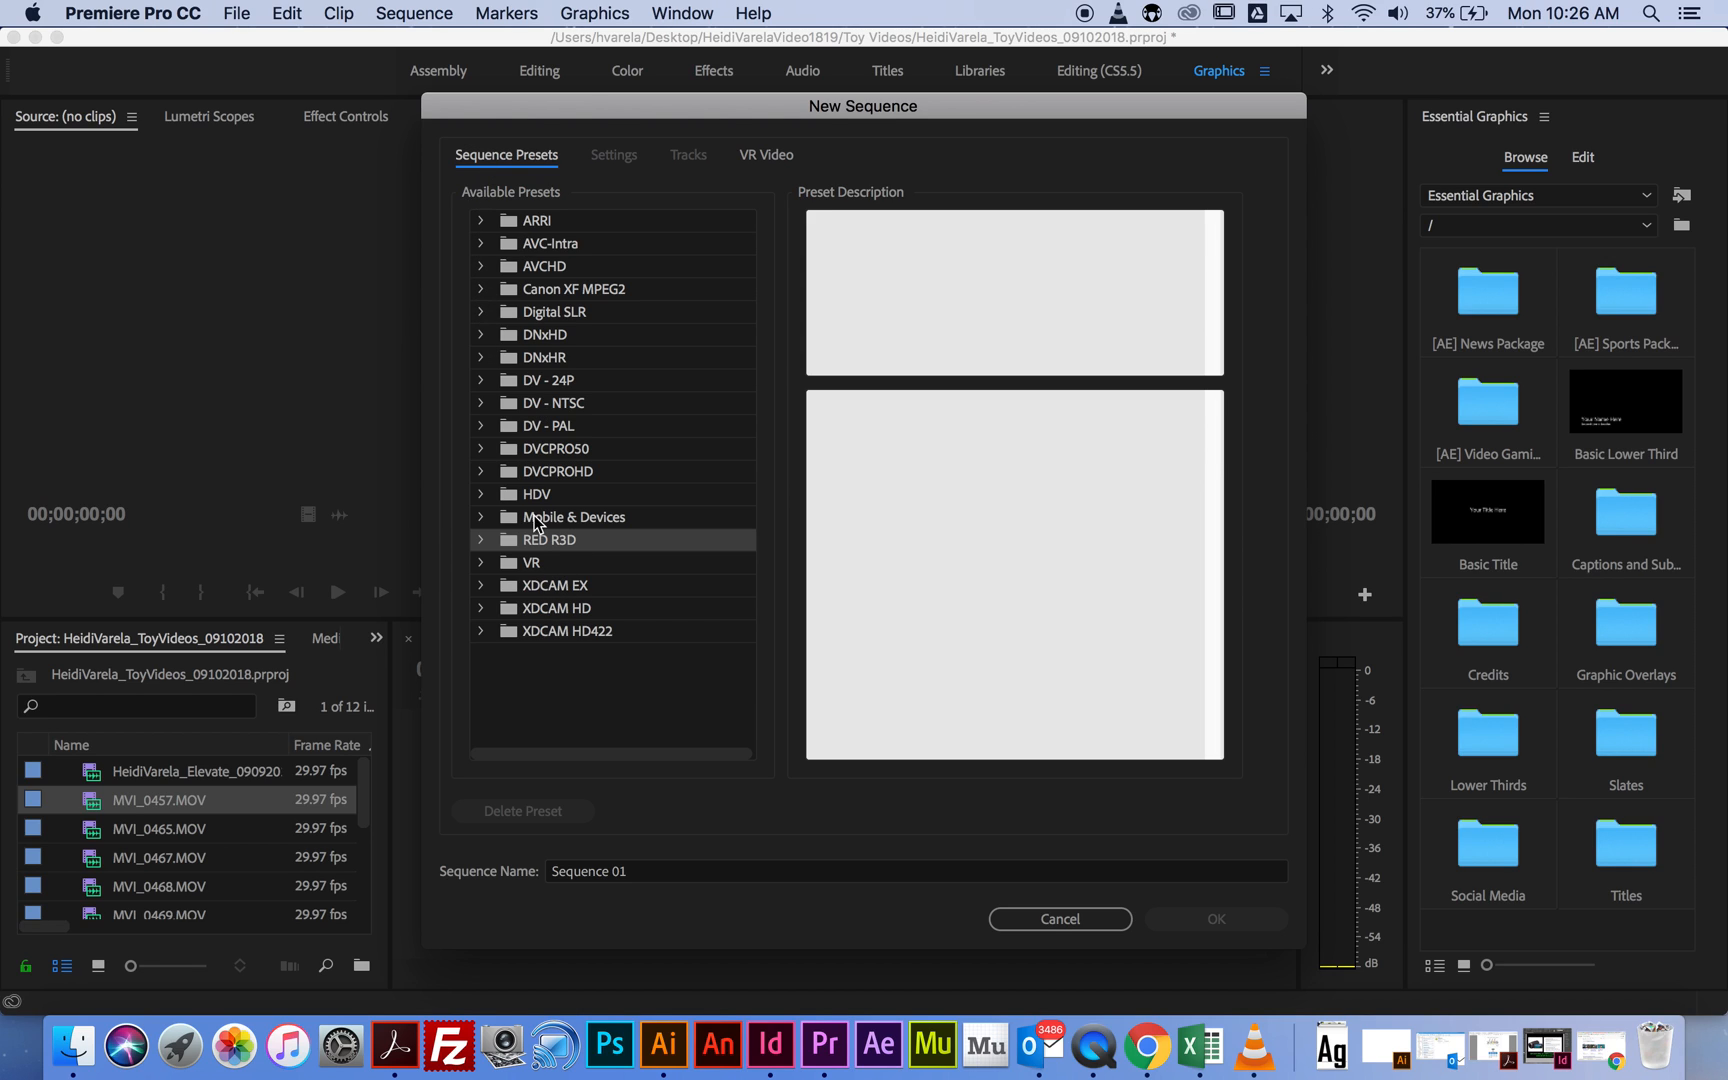
{"action": "left_click", "coordinate": [481, 494]}
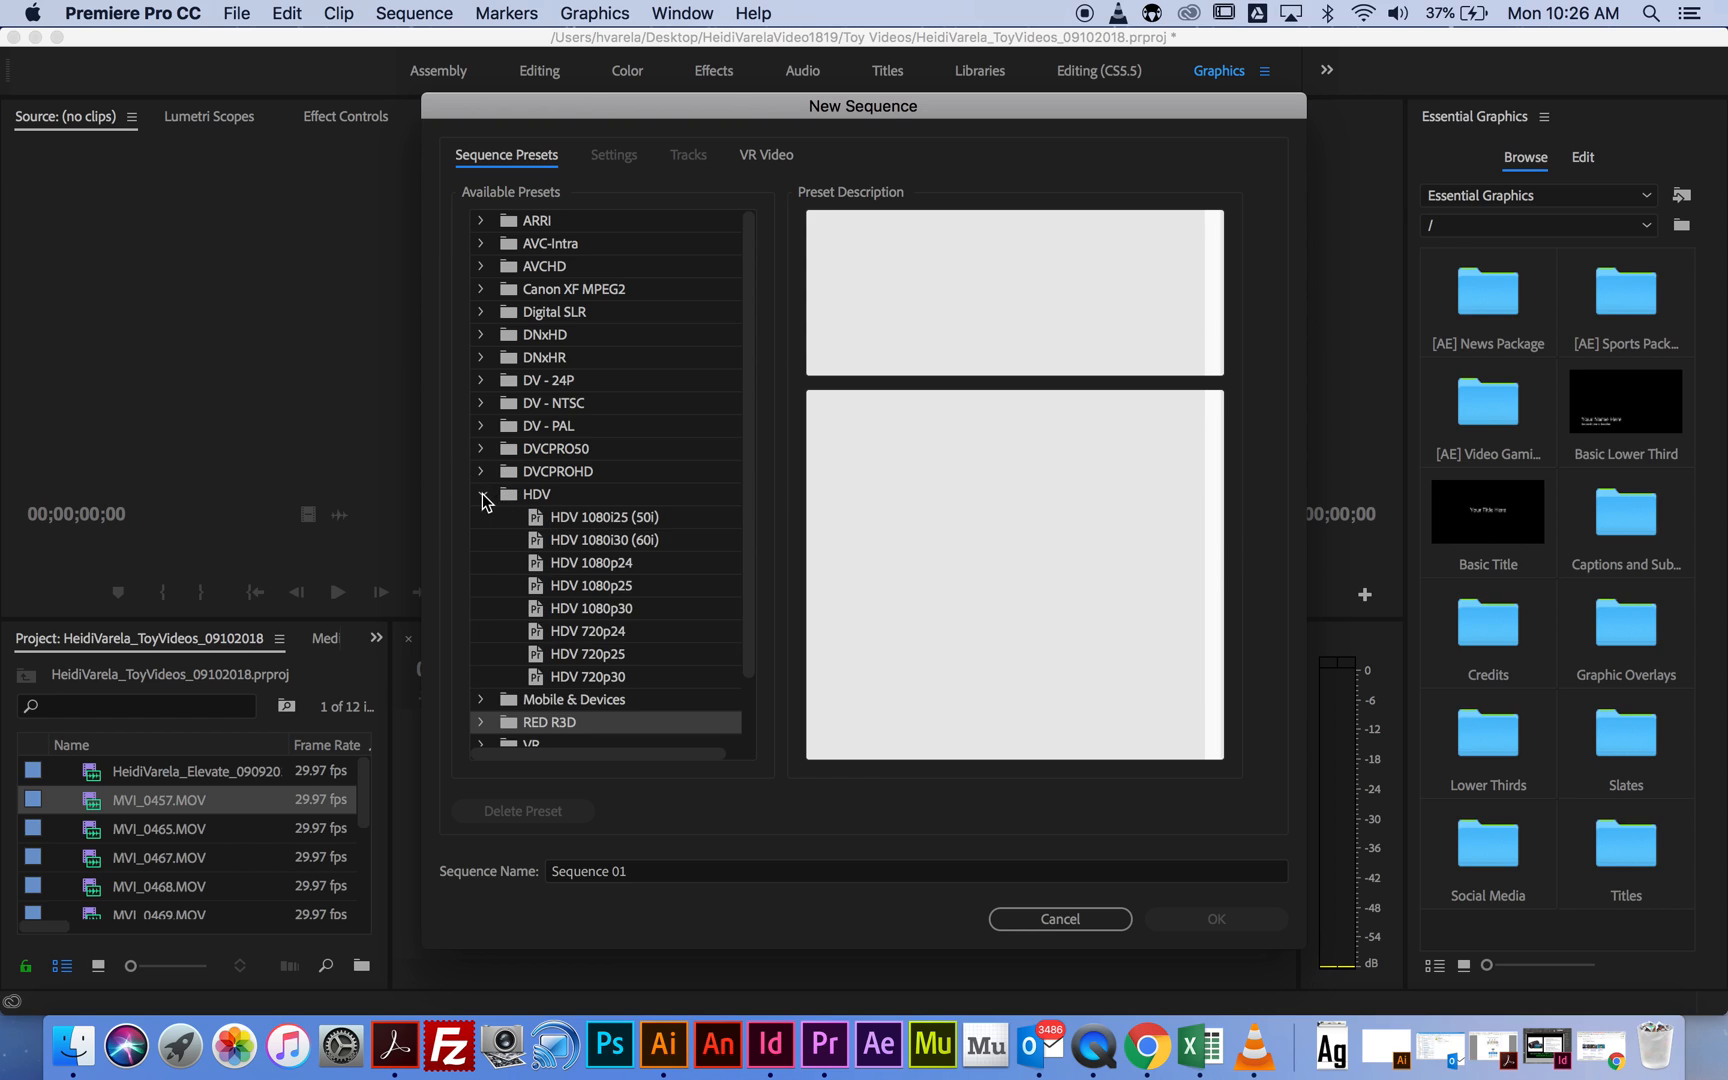
{"action": "left_click", "coordinate": [563, 612]}
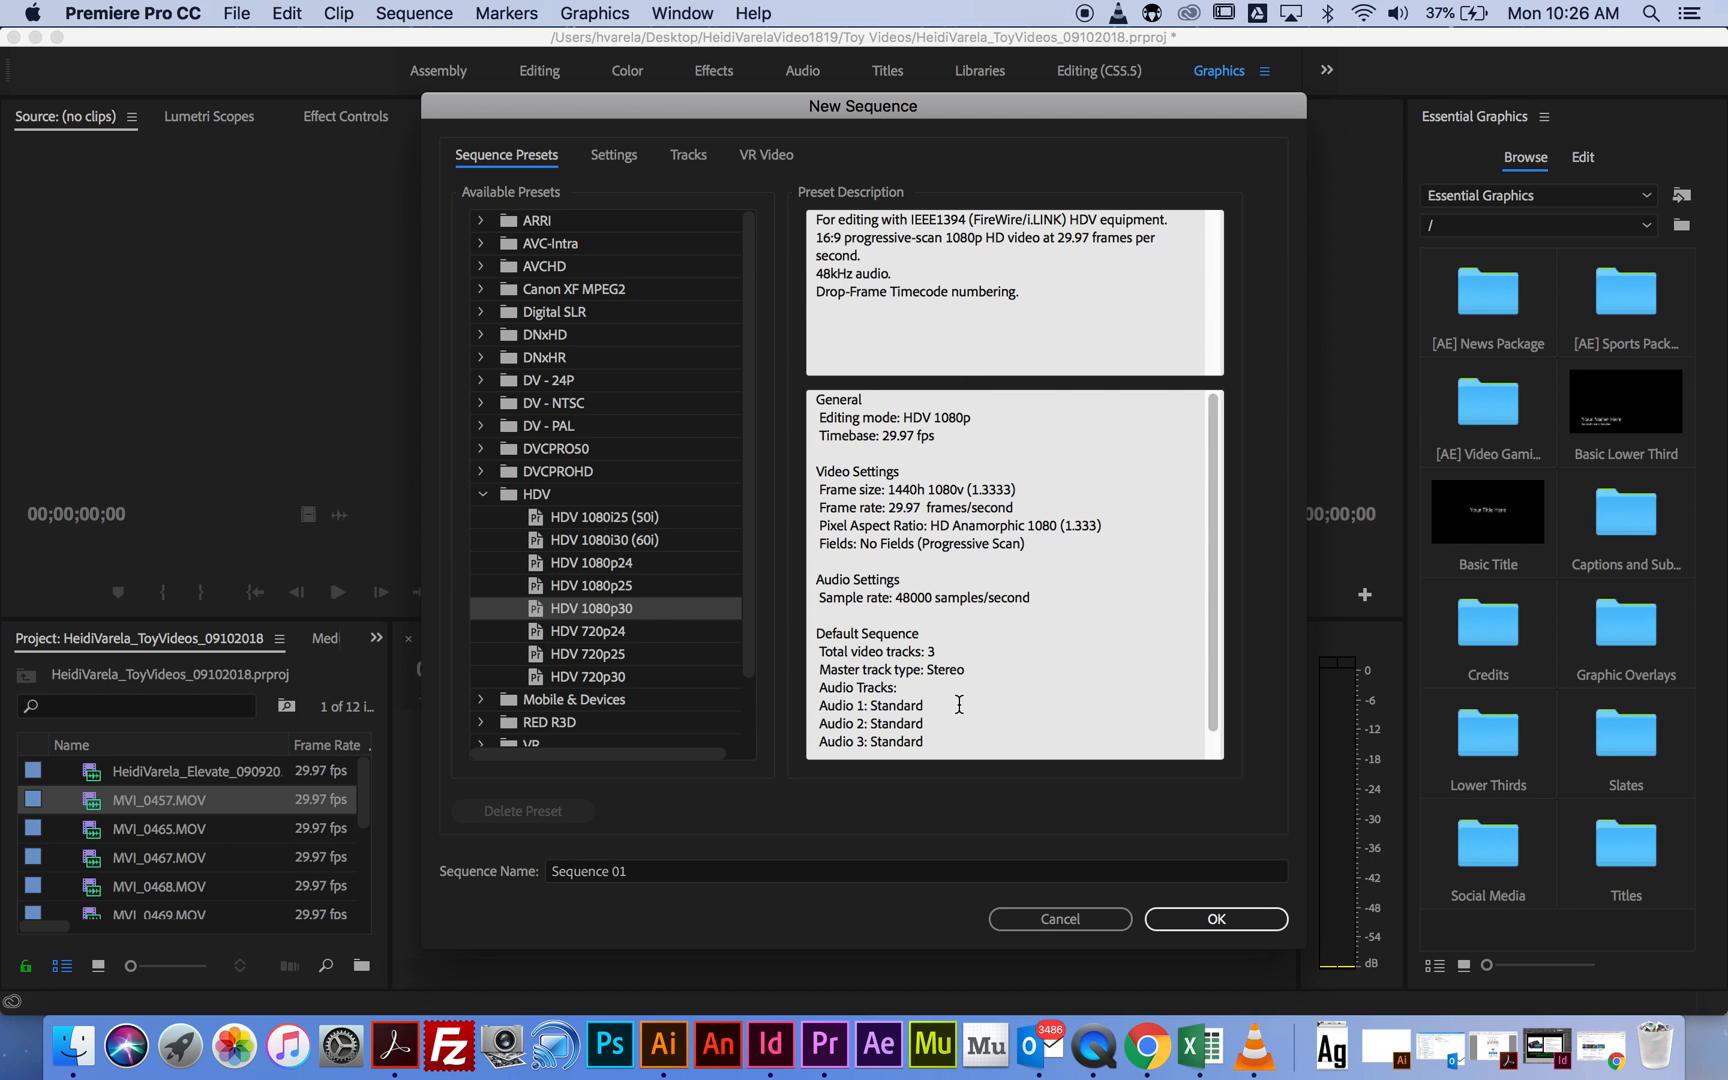
{"action": "left_click", "coordinate": [650, 876]}
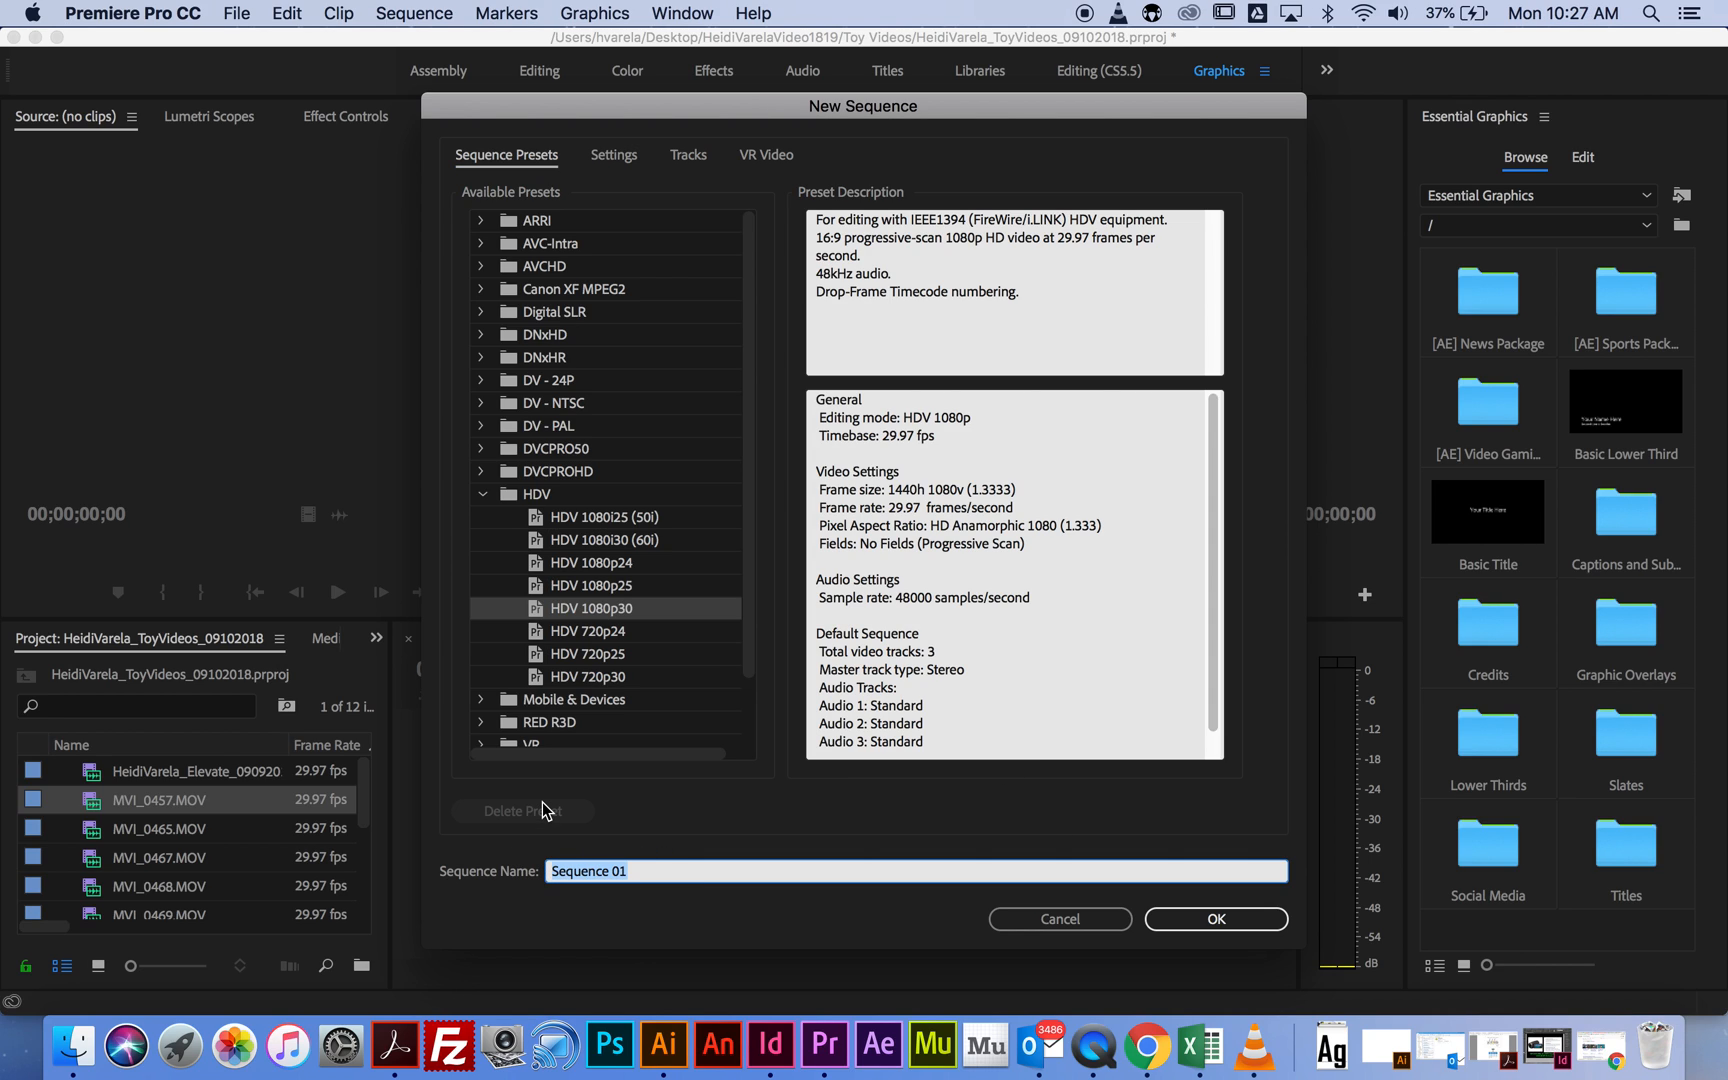
{"action": "type", "text": "HeidiVarela_ToyVideos_09102018"}
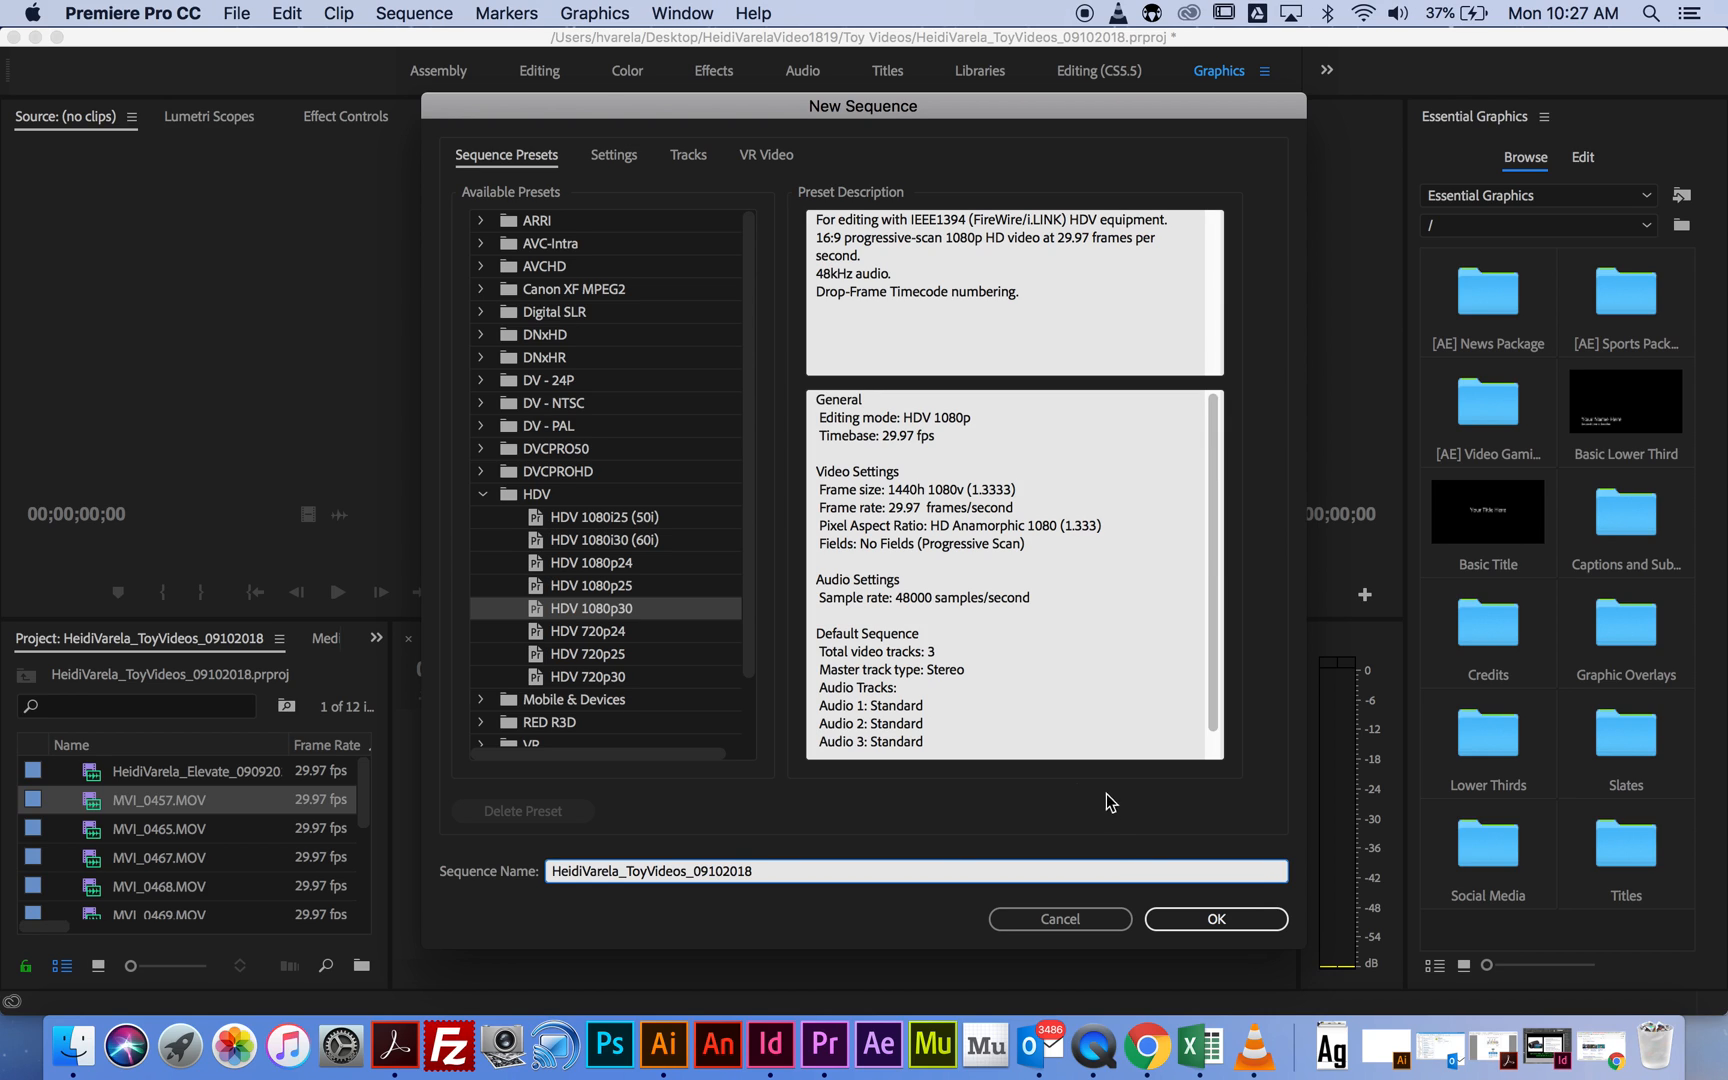
{"action": "left_click", "coordinate": [1238, 921]}
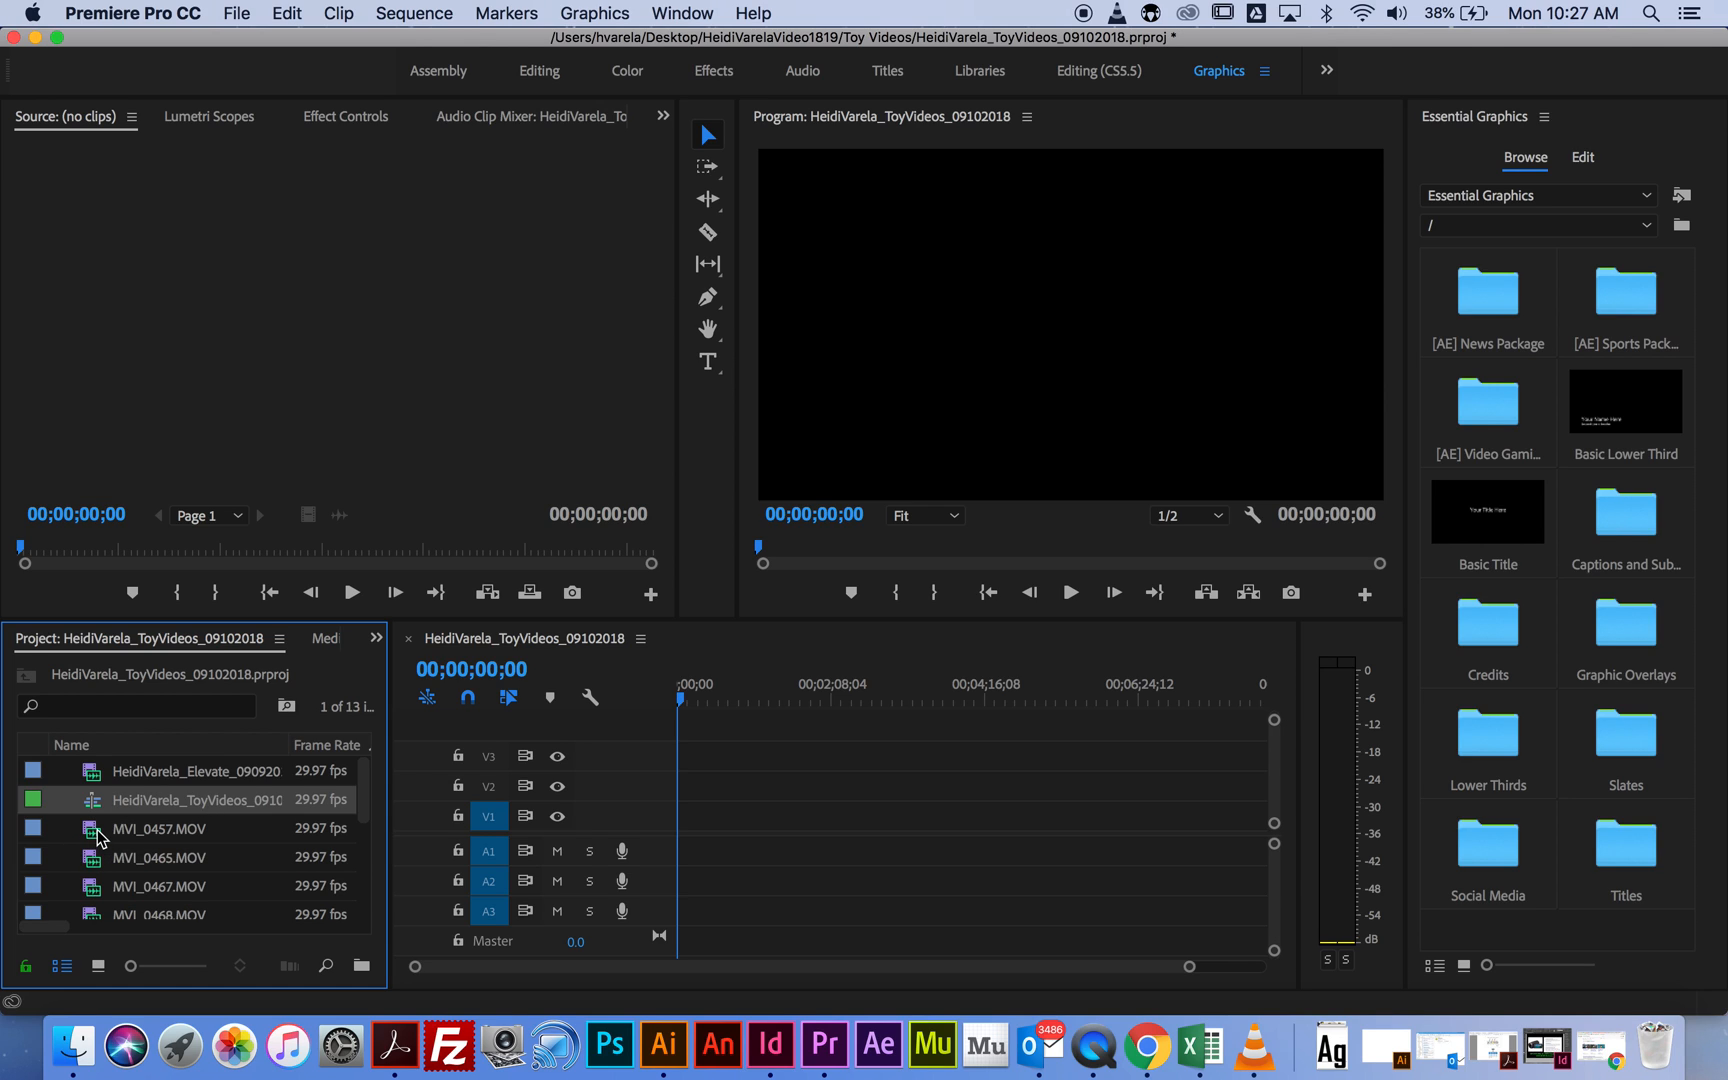
Load the Elevate_09092018 clip in the Source monitor and play it.
{"action": "double_click", "coordinate": [96, 776]}
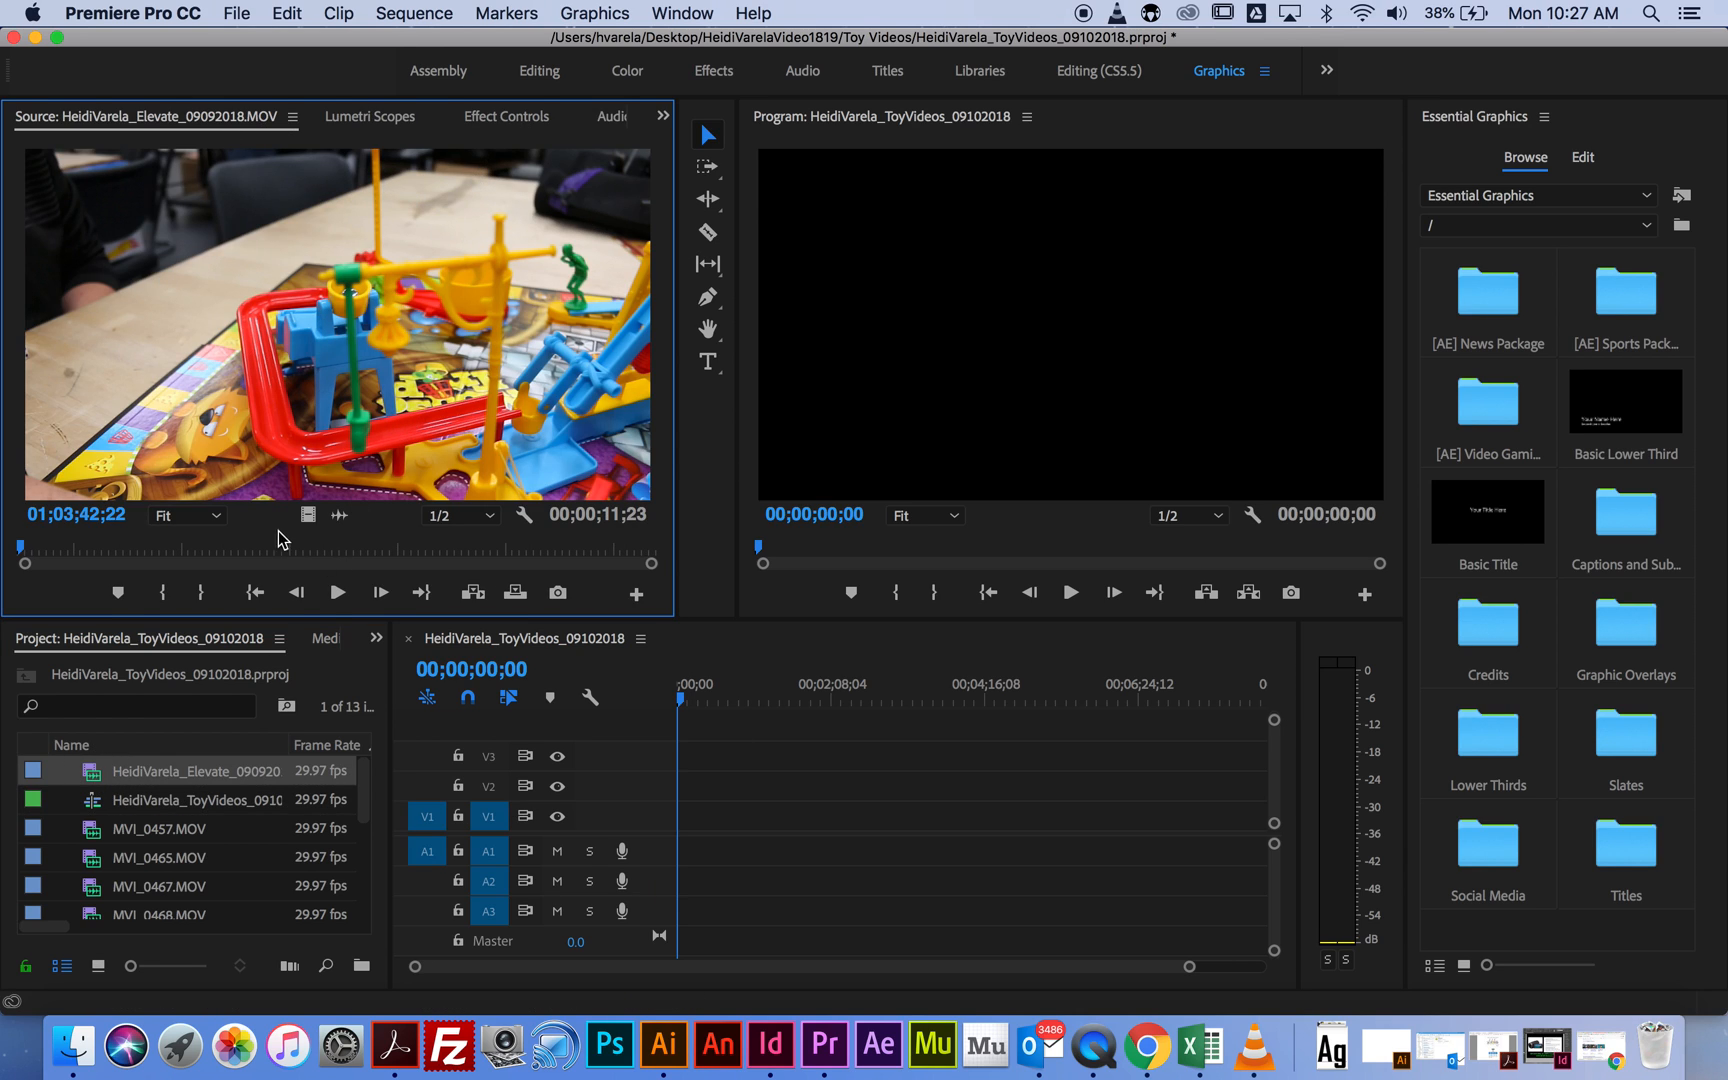
{"action": "left_click", "coordinate": [340, 593]}
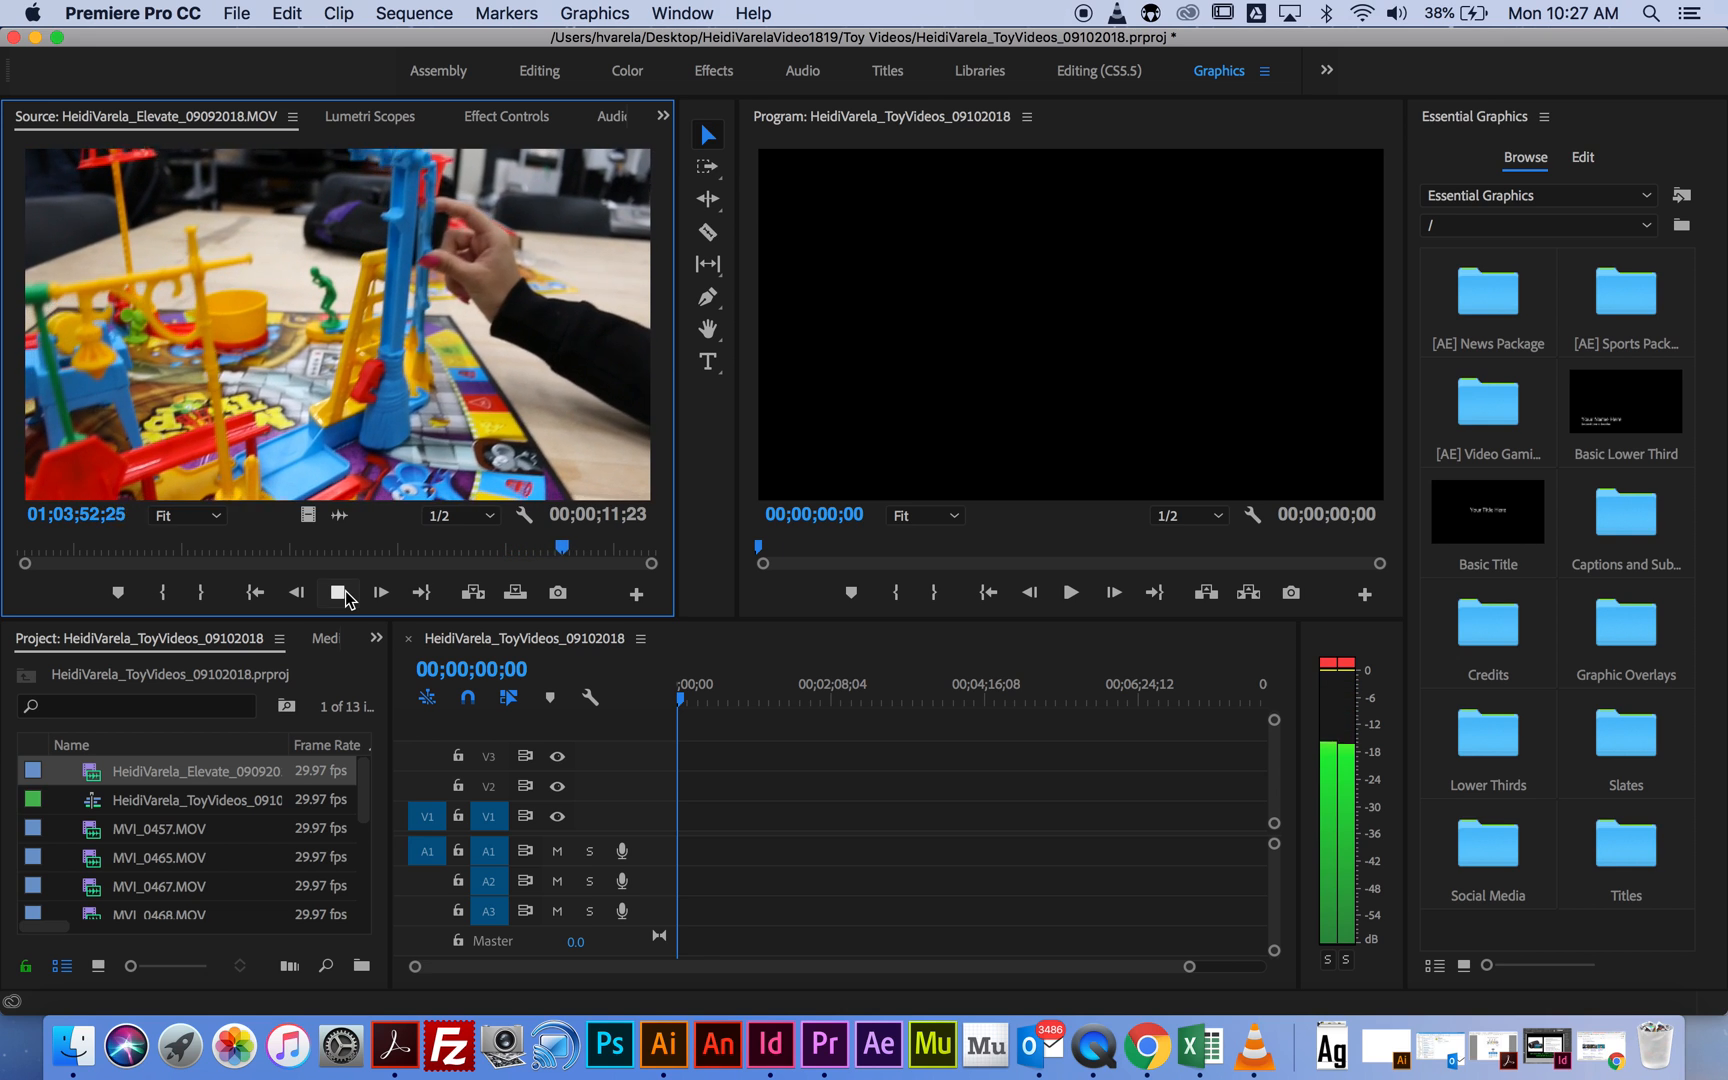
Add two green markers to the Elevate clip in the Source monitor.
{"action": "left_click", "coordinate": [340, 593]}
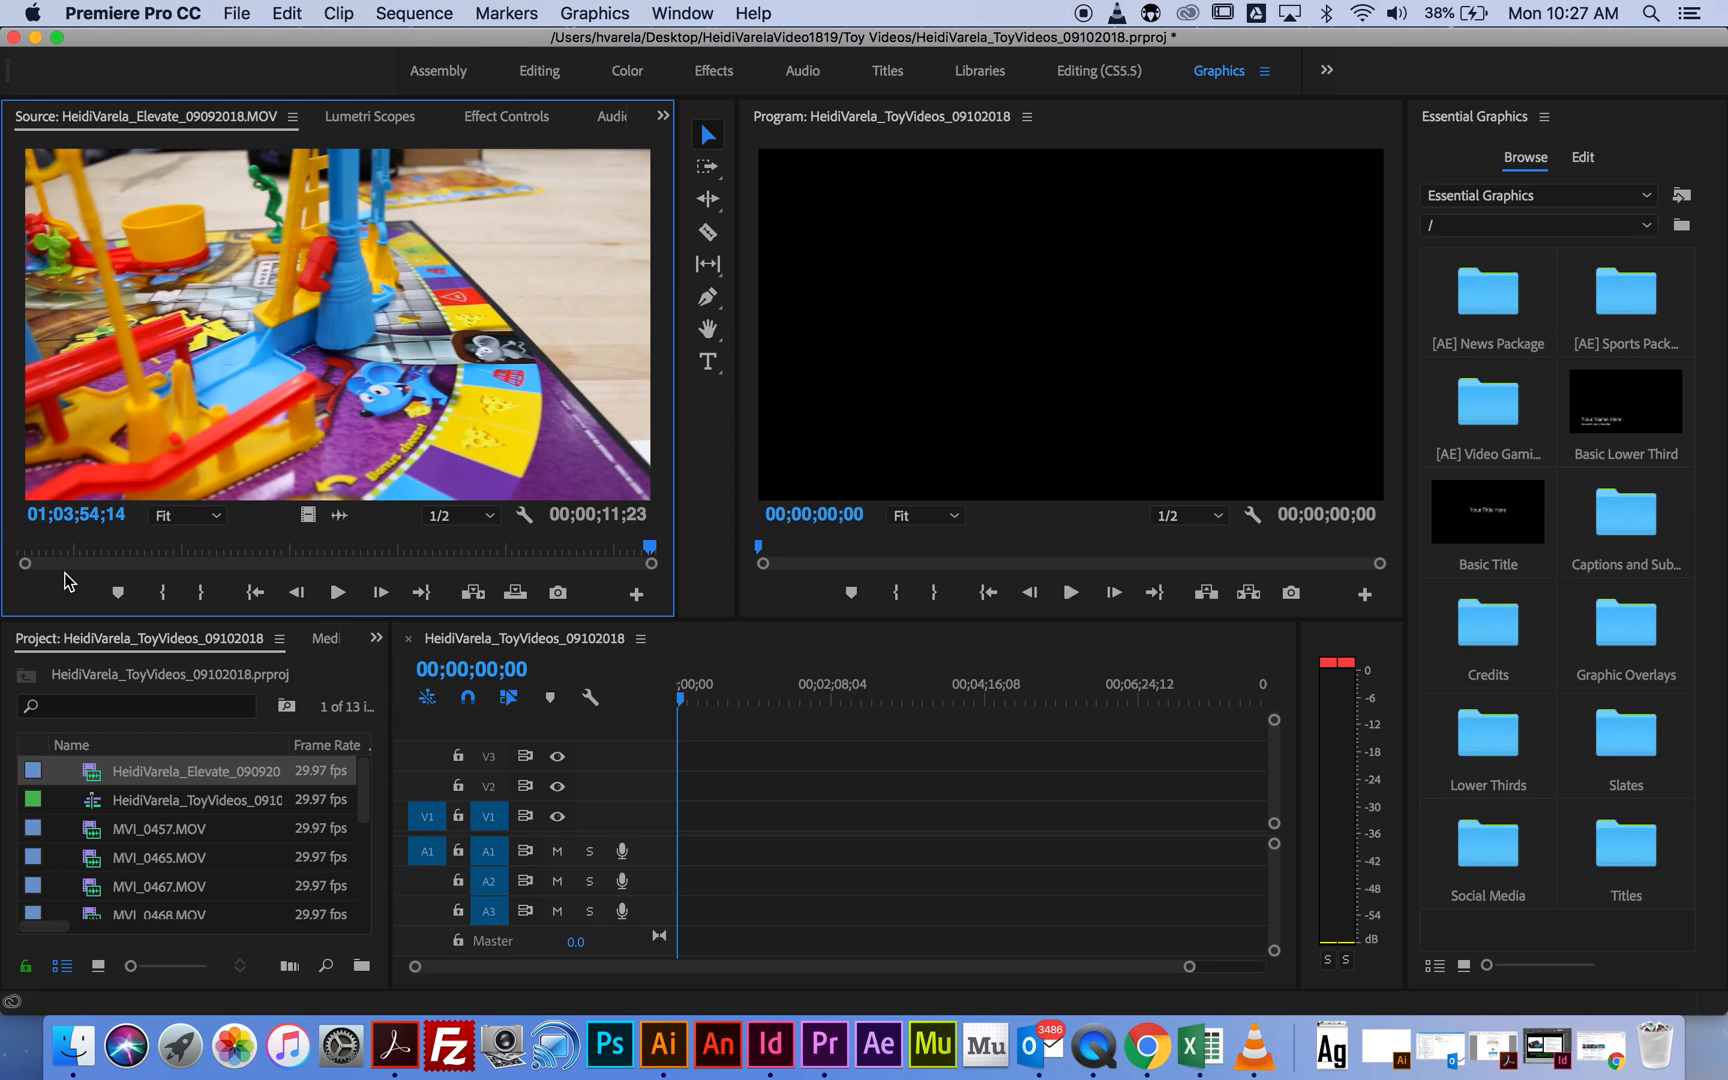
{"action": "left_click_drag", "start_coordinate": [26, 567], "coordinate": [48, 565]}
{"action": "left_click", "coordinate": [119, 594]}
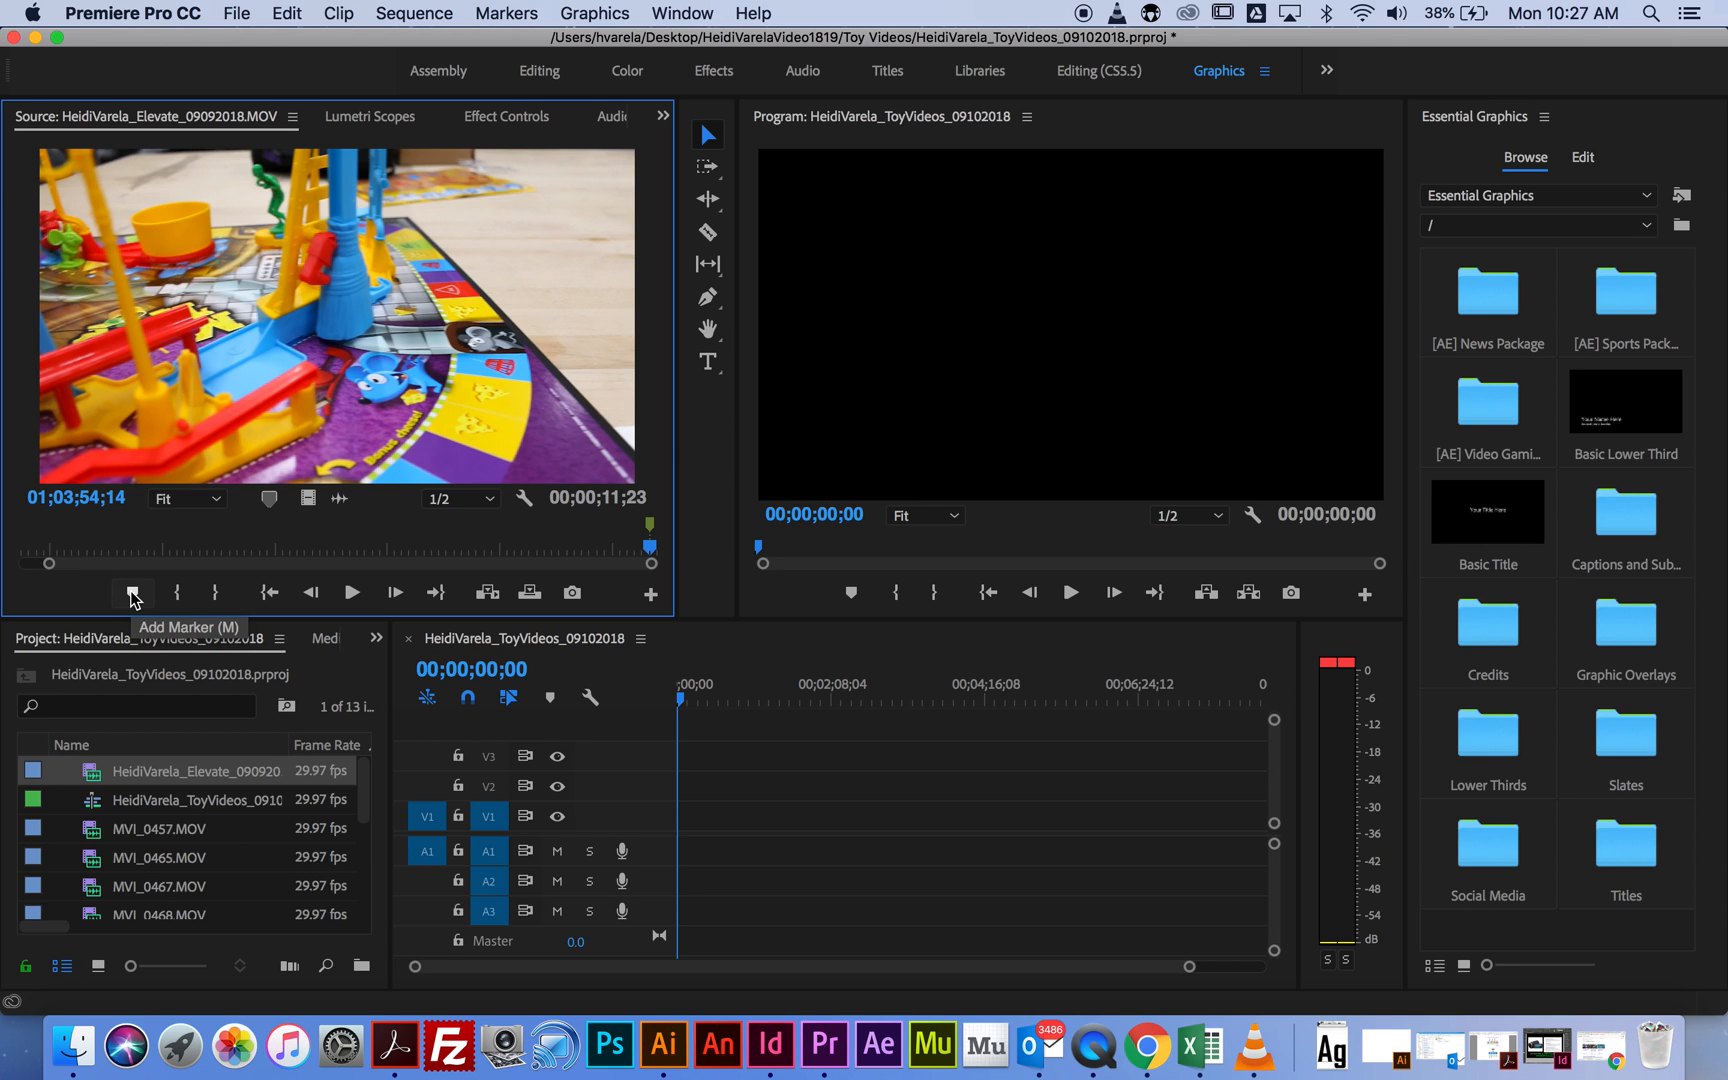
{"action": "left_click_drag", "start_coordinate": [48, 564], "coordinate": [220, 586]}
{"action": "left_click", "coordinate": [351, 592]}
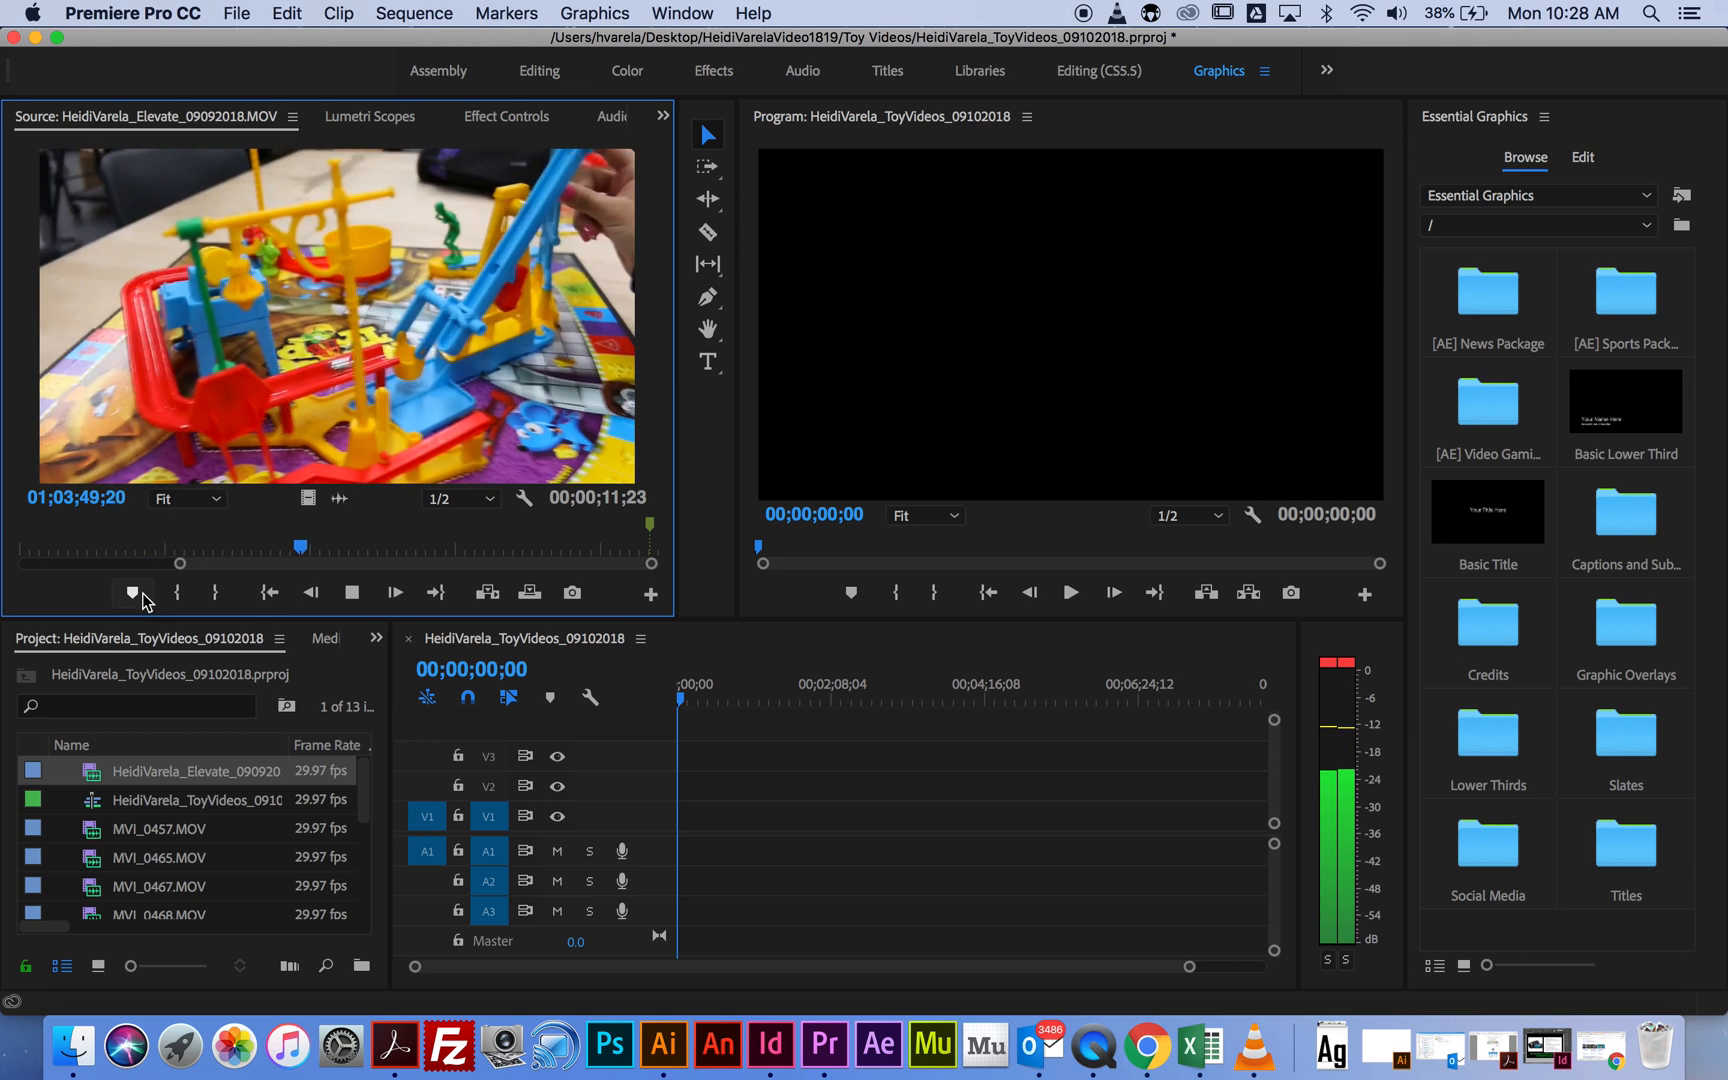
{"action": "left_click", "coordinate": [139, 595]}
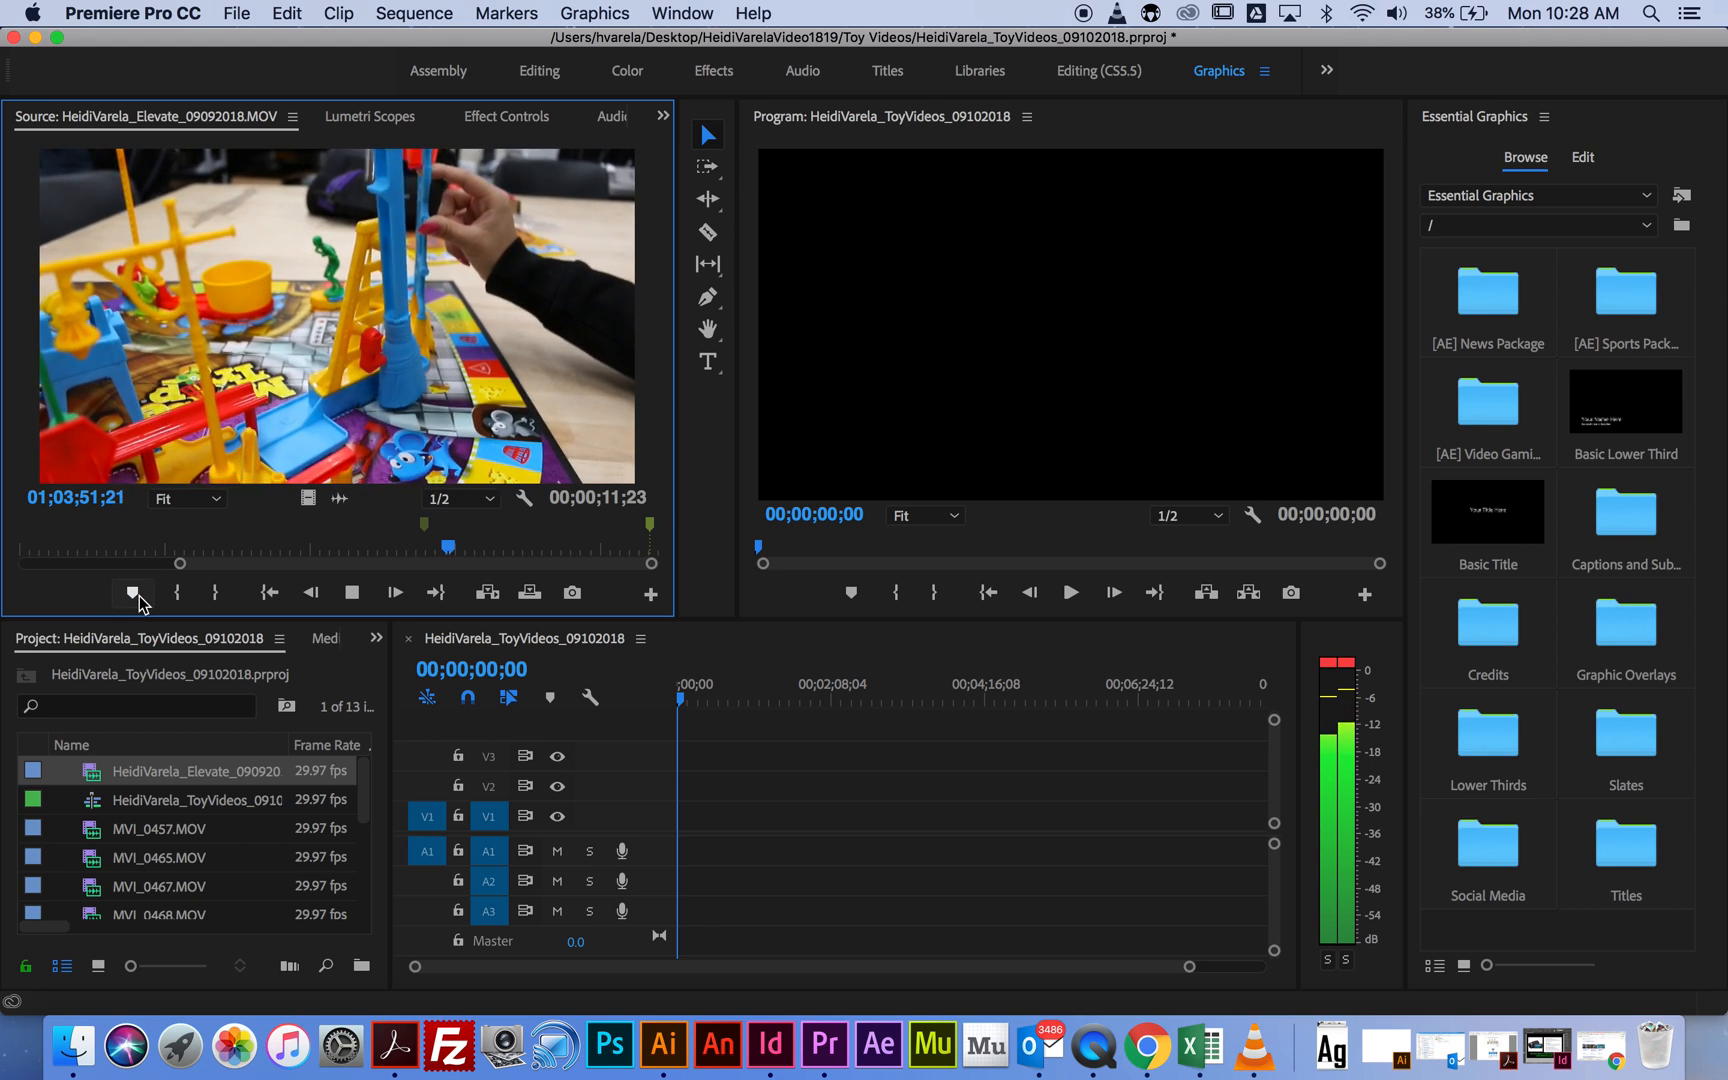
{"action": "left_click", "coordinate": [354, 594]}
Set the Elevate clip's In point at 01;03;51;11, leaving a 3;04 marked range.
{"action": "left_click_drag", "start_coordinate": [180, 563], "coordinate": [24, 580]}
{"action": "left_click_drag", "start_coordinate": [605, 553], "coordinate": [482, 567]}
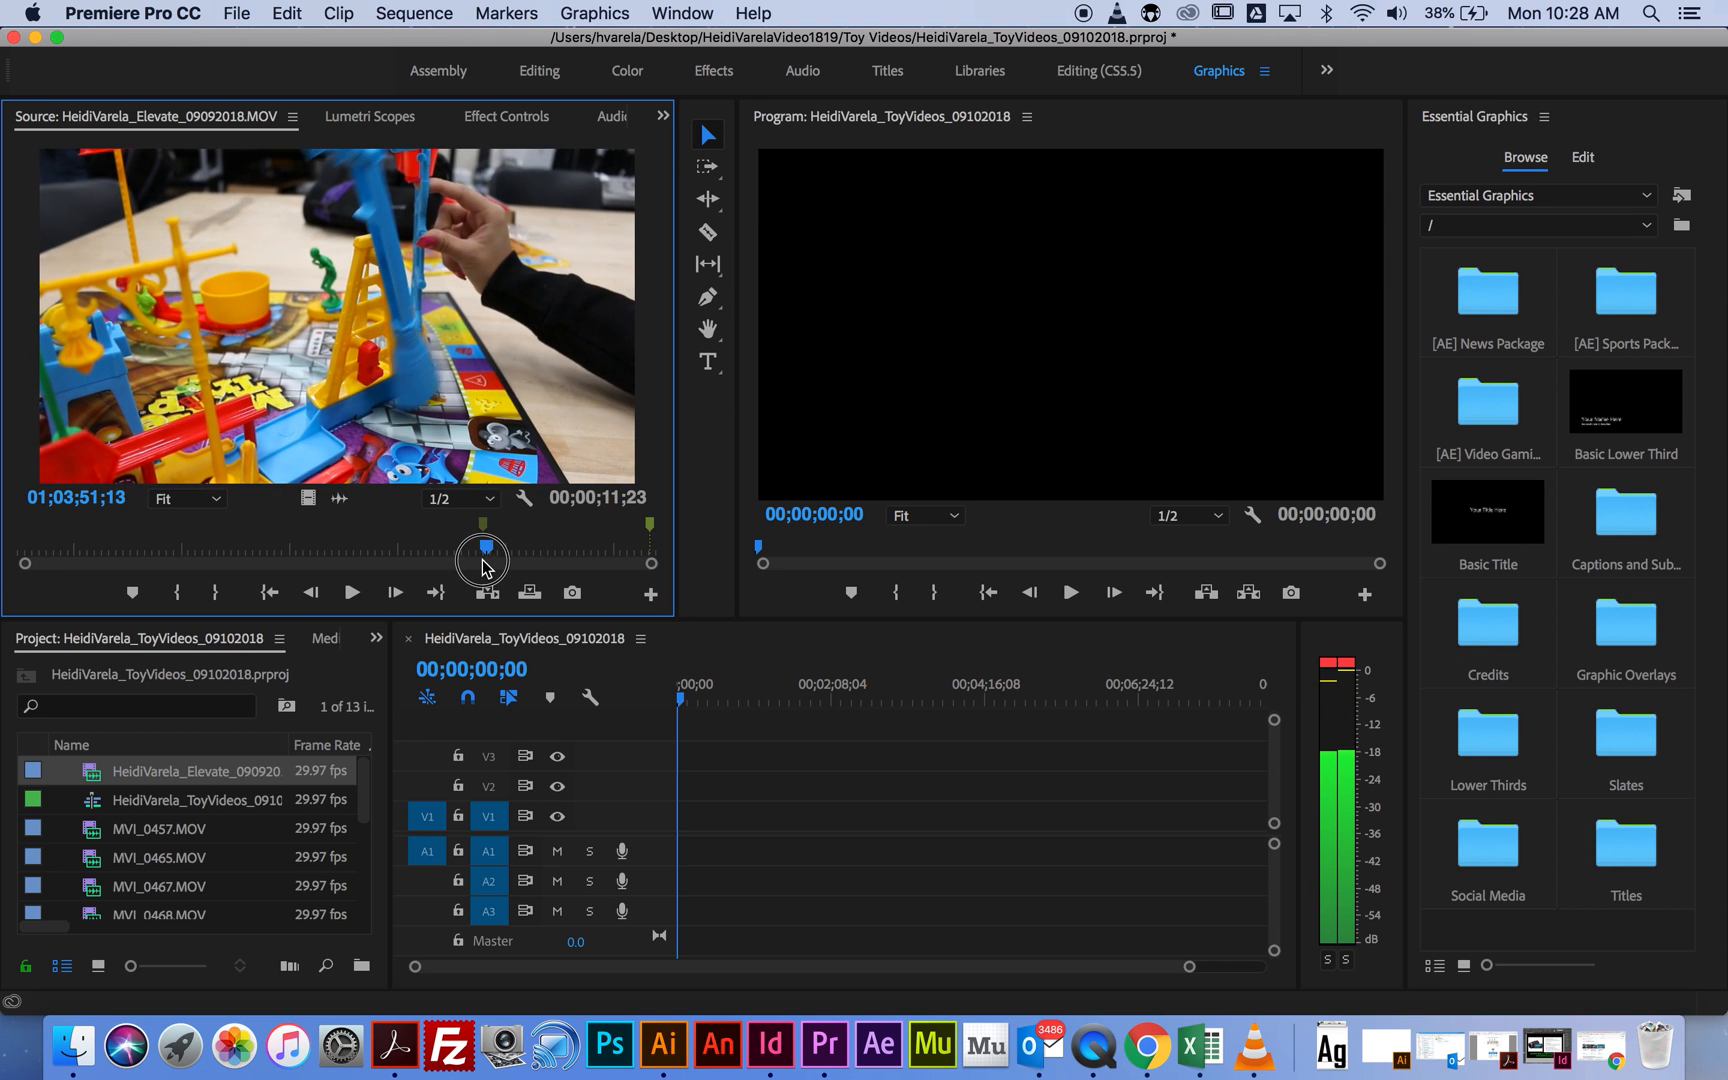
{"action": "left_click", "coordinate": [181, 600]}
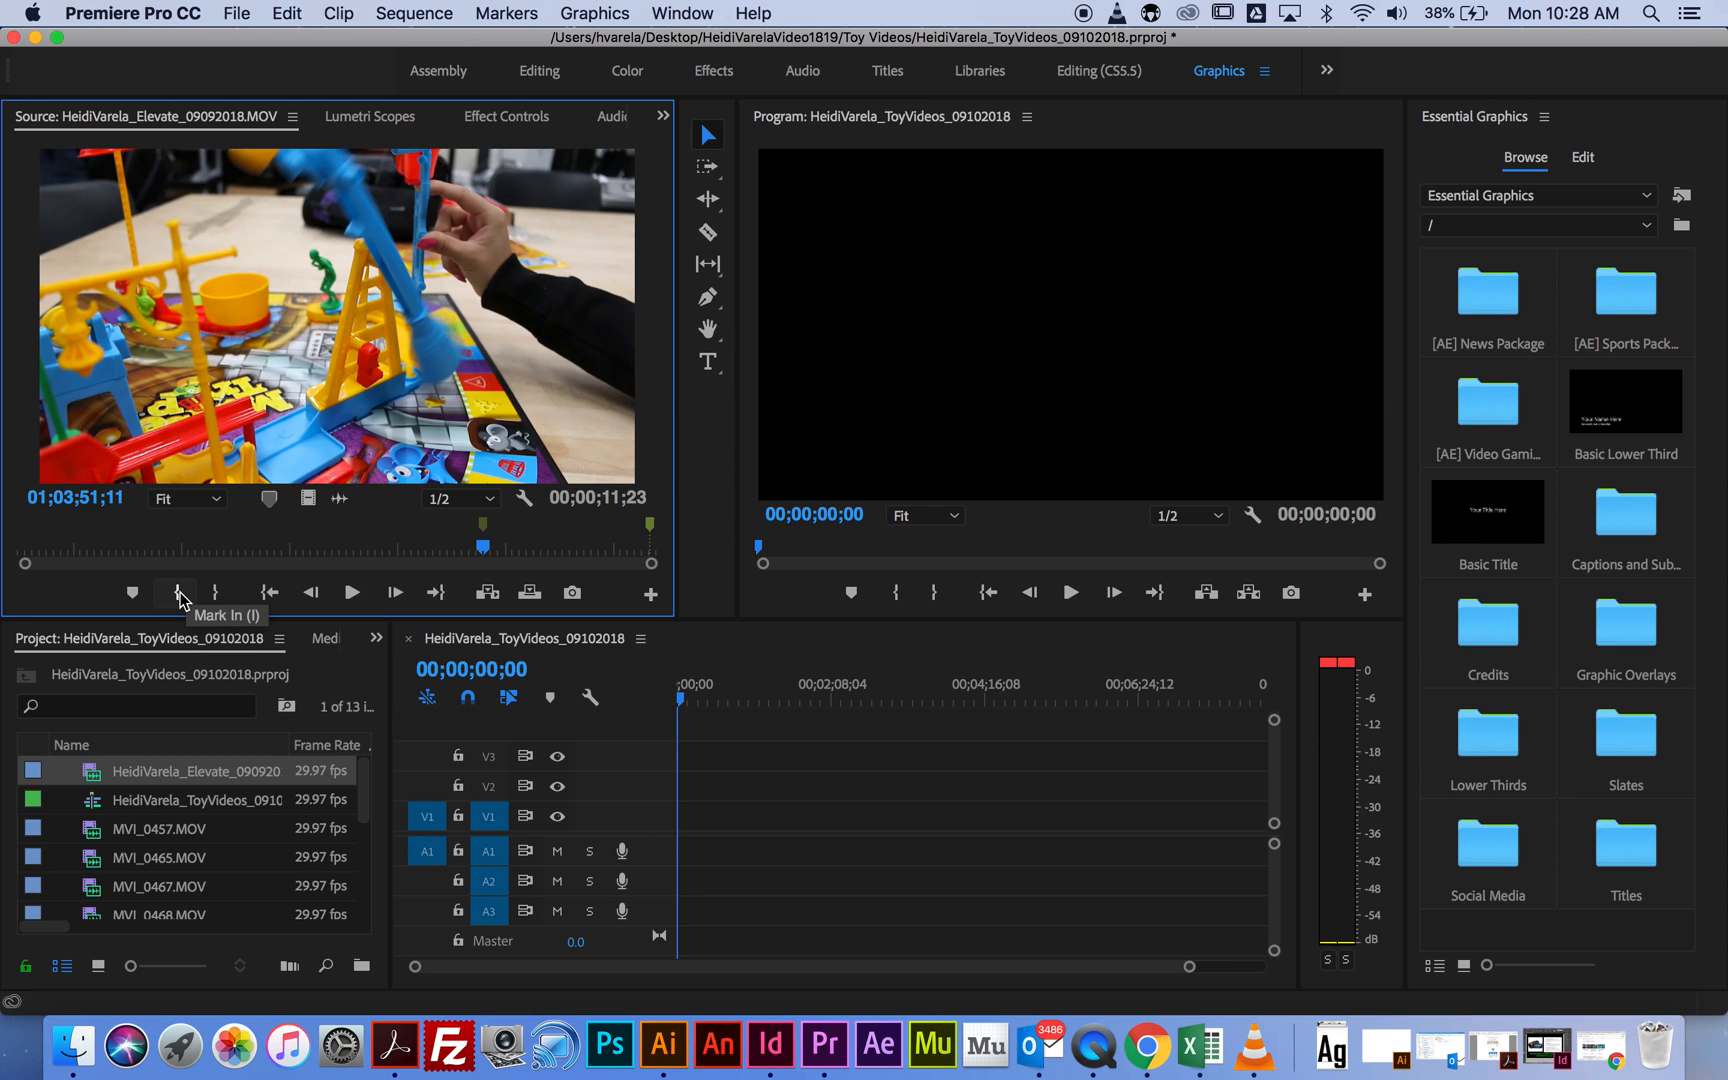
{"action": "left_click", "coordinate": [179, 594]}
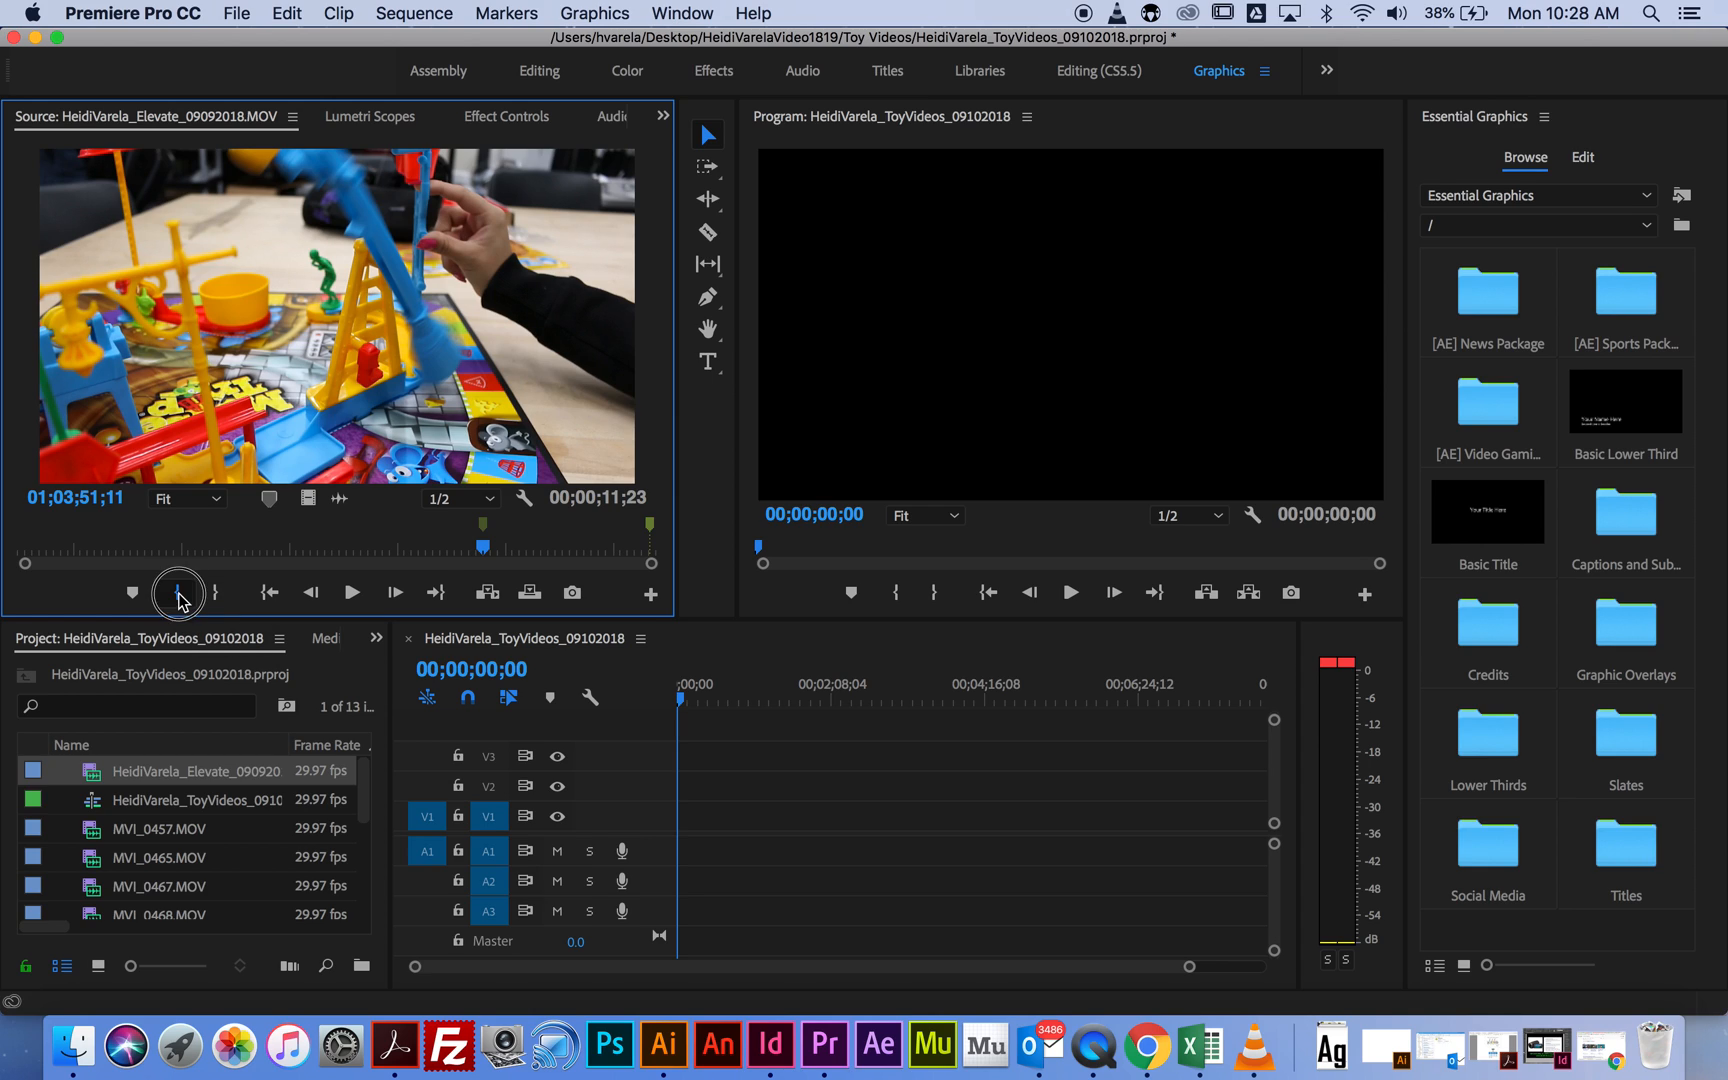
{"action": "left_click_drag", "start_coordinate": [481, 557], "coordinate": [650, 553]}
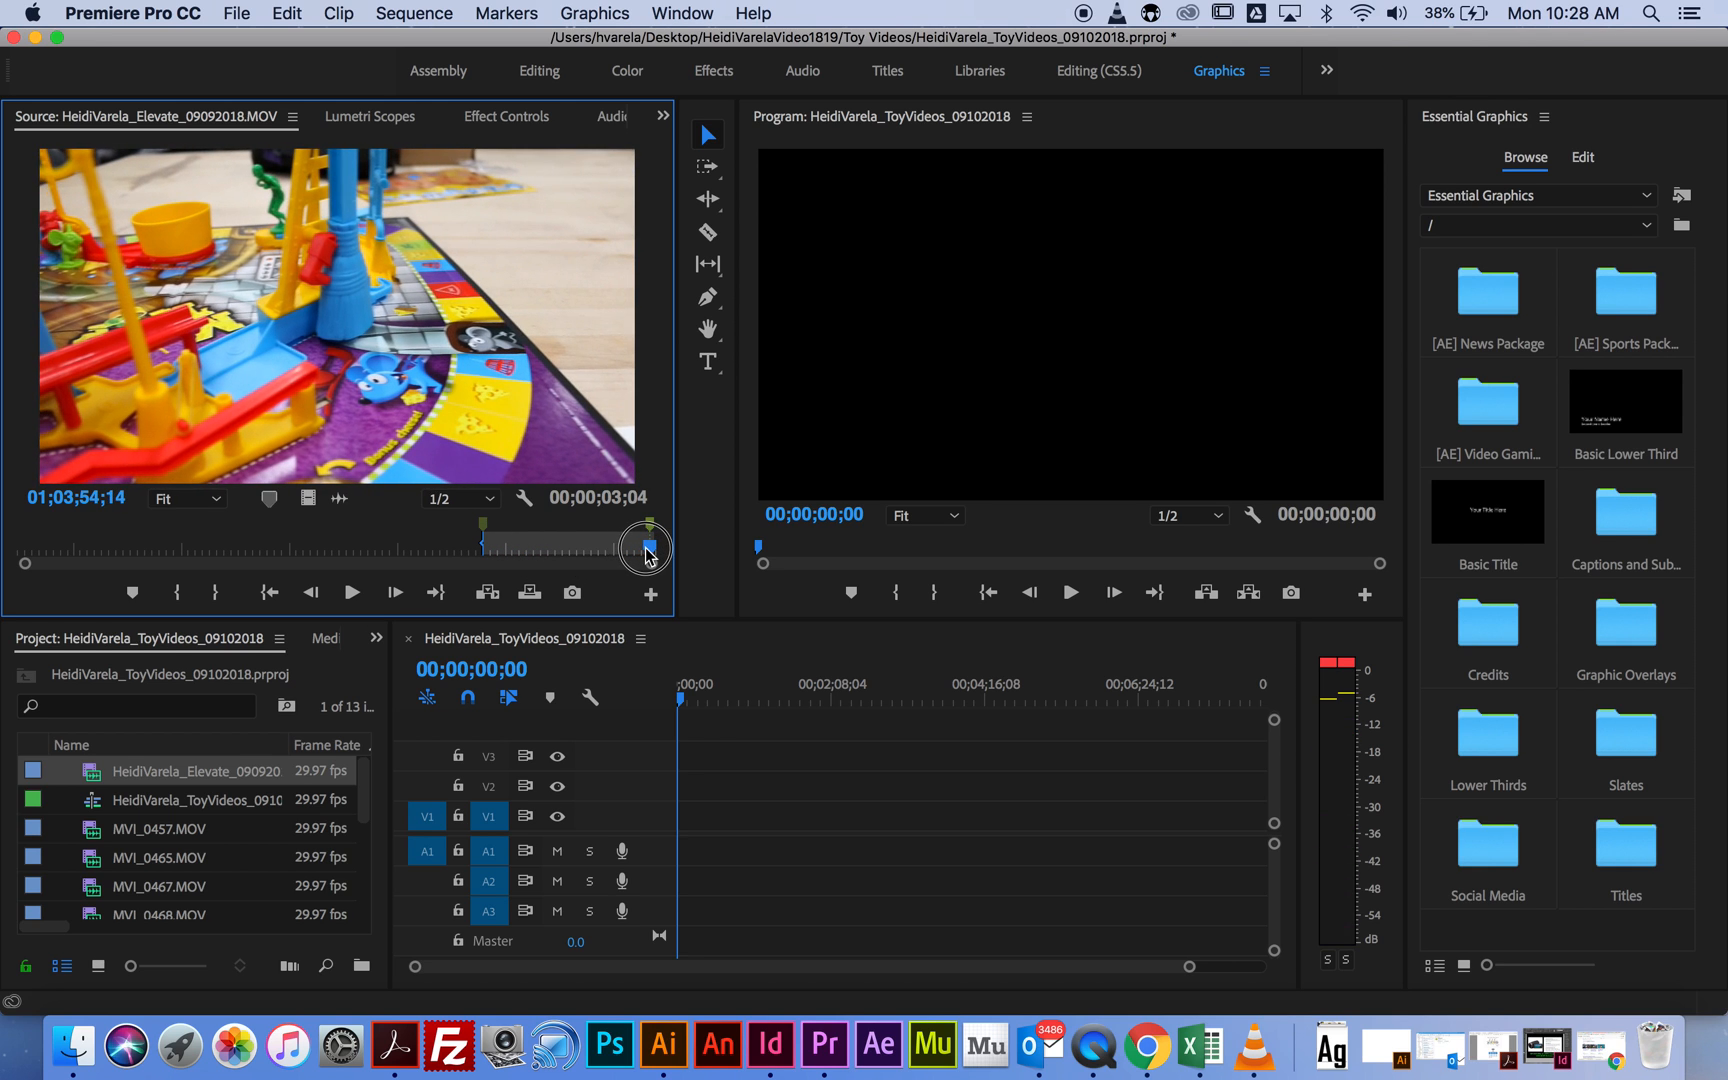
Mark the Out point at the clip's end and drop the trimmed Elevate clip onto V1/A1.
{"action": "left_click", "coordinate": [219, 596]}
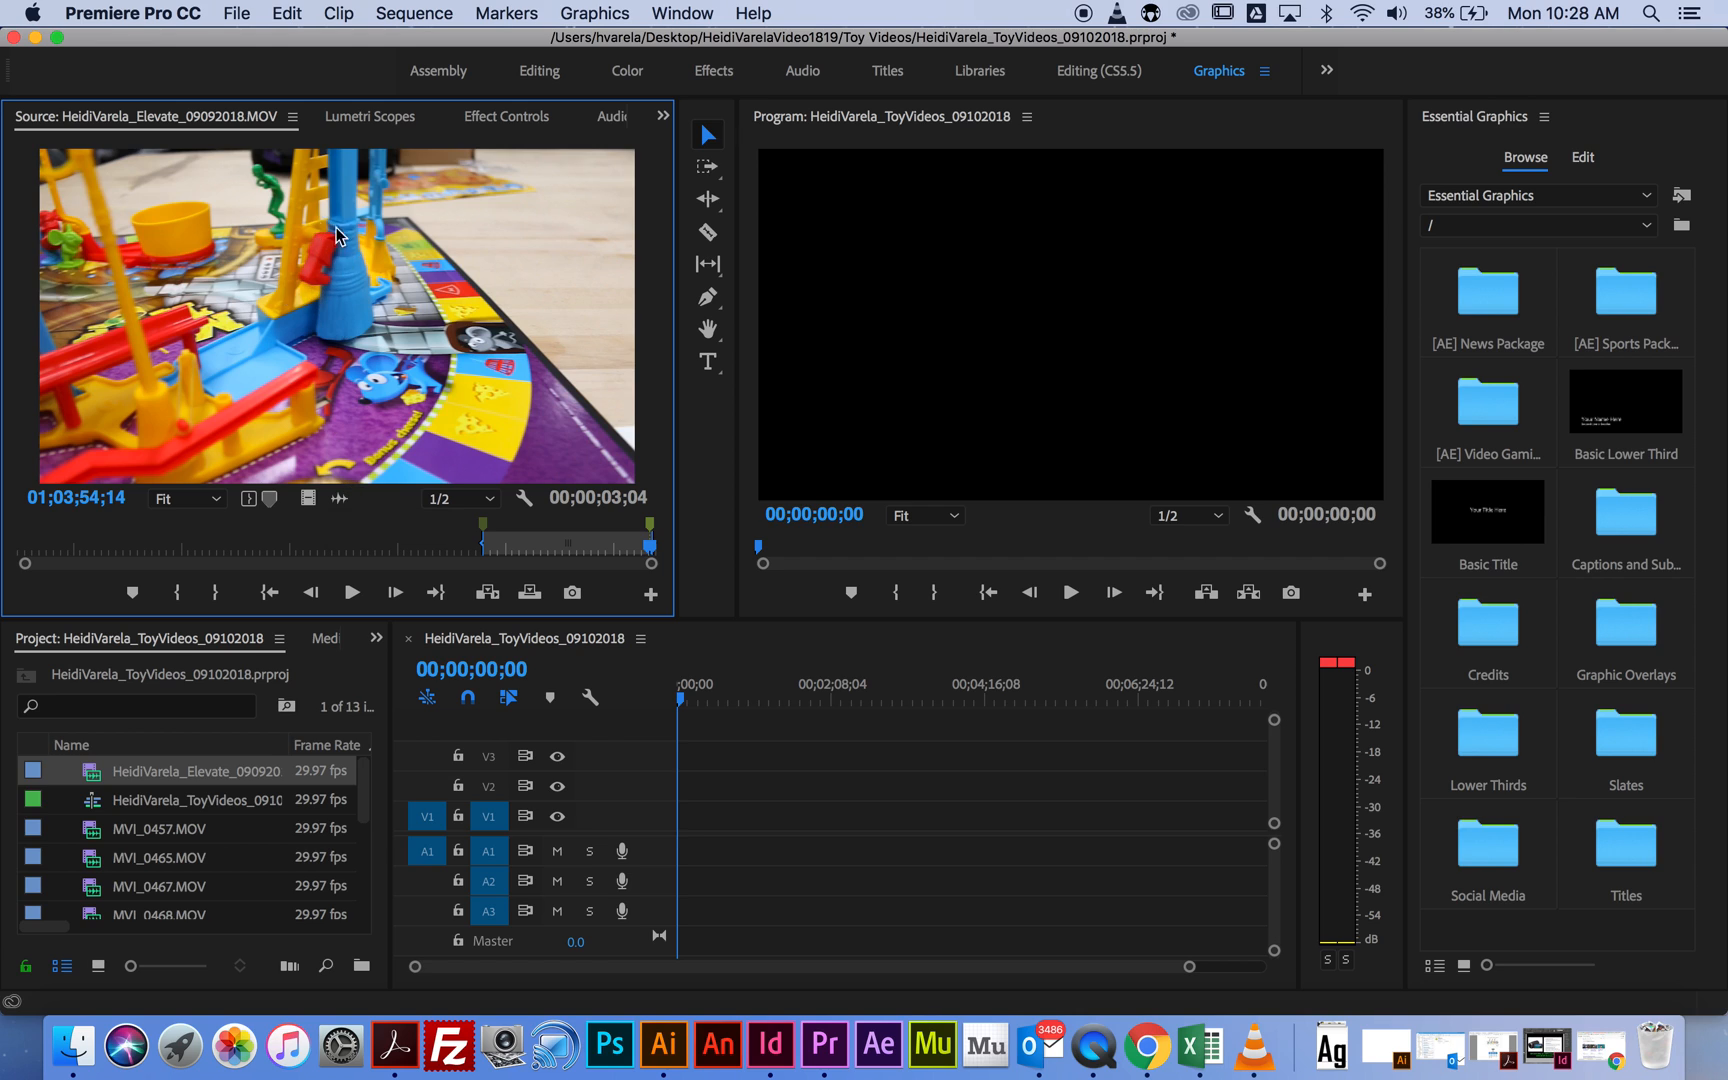
{"action": "left_click_drag", "start_coordinate": [342, 268], "coordinate": [681, 852]}
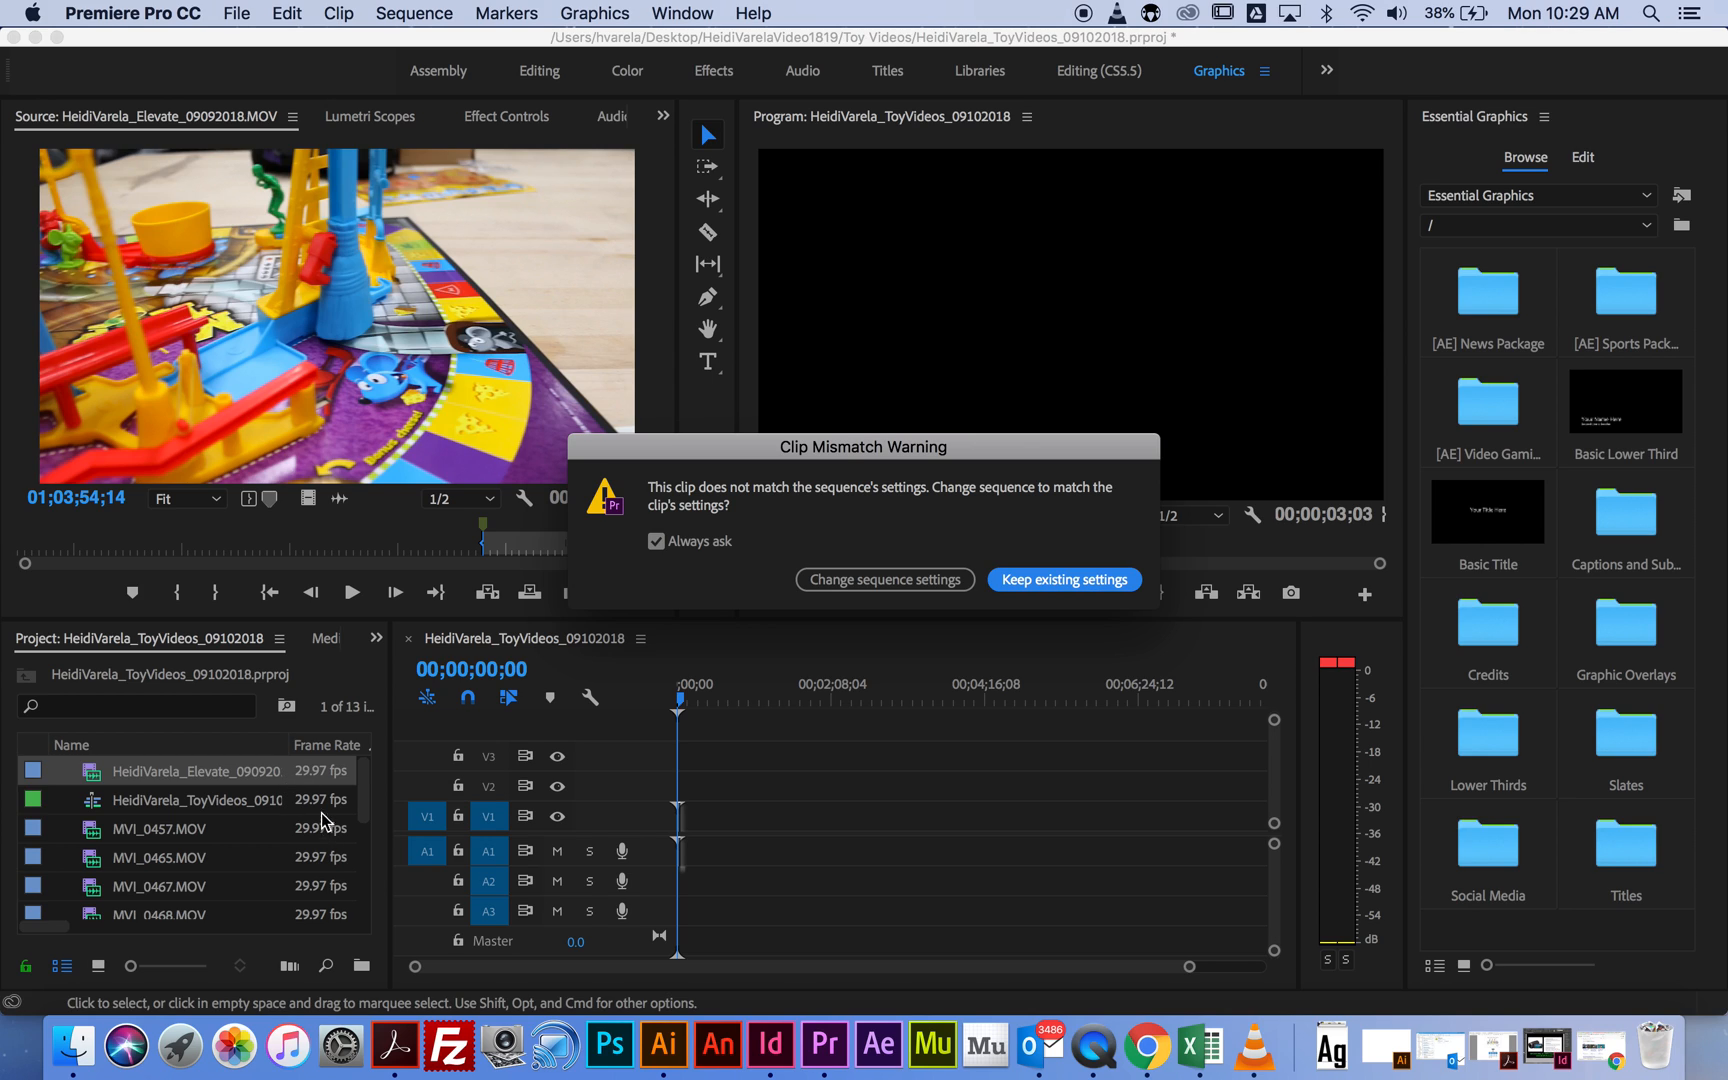
Accept changing the sequence settings to match the Elevate clip.
{"action": "scroll", "coordinate": [850, 700], "scroll_direction": "right", "scroll_amount": 2}
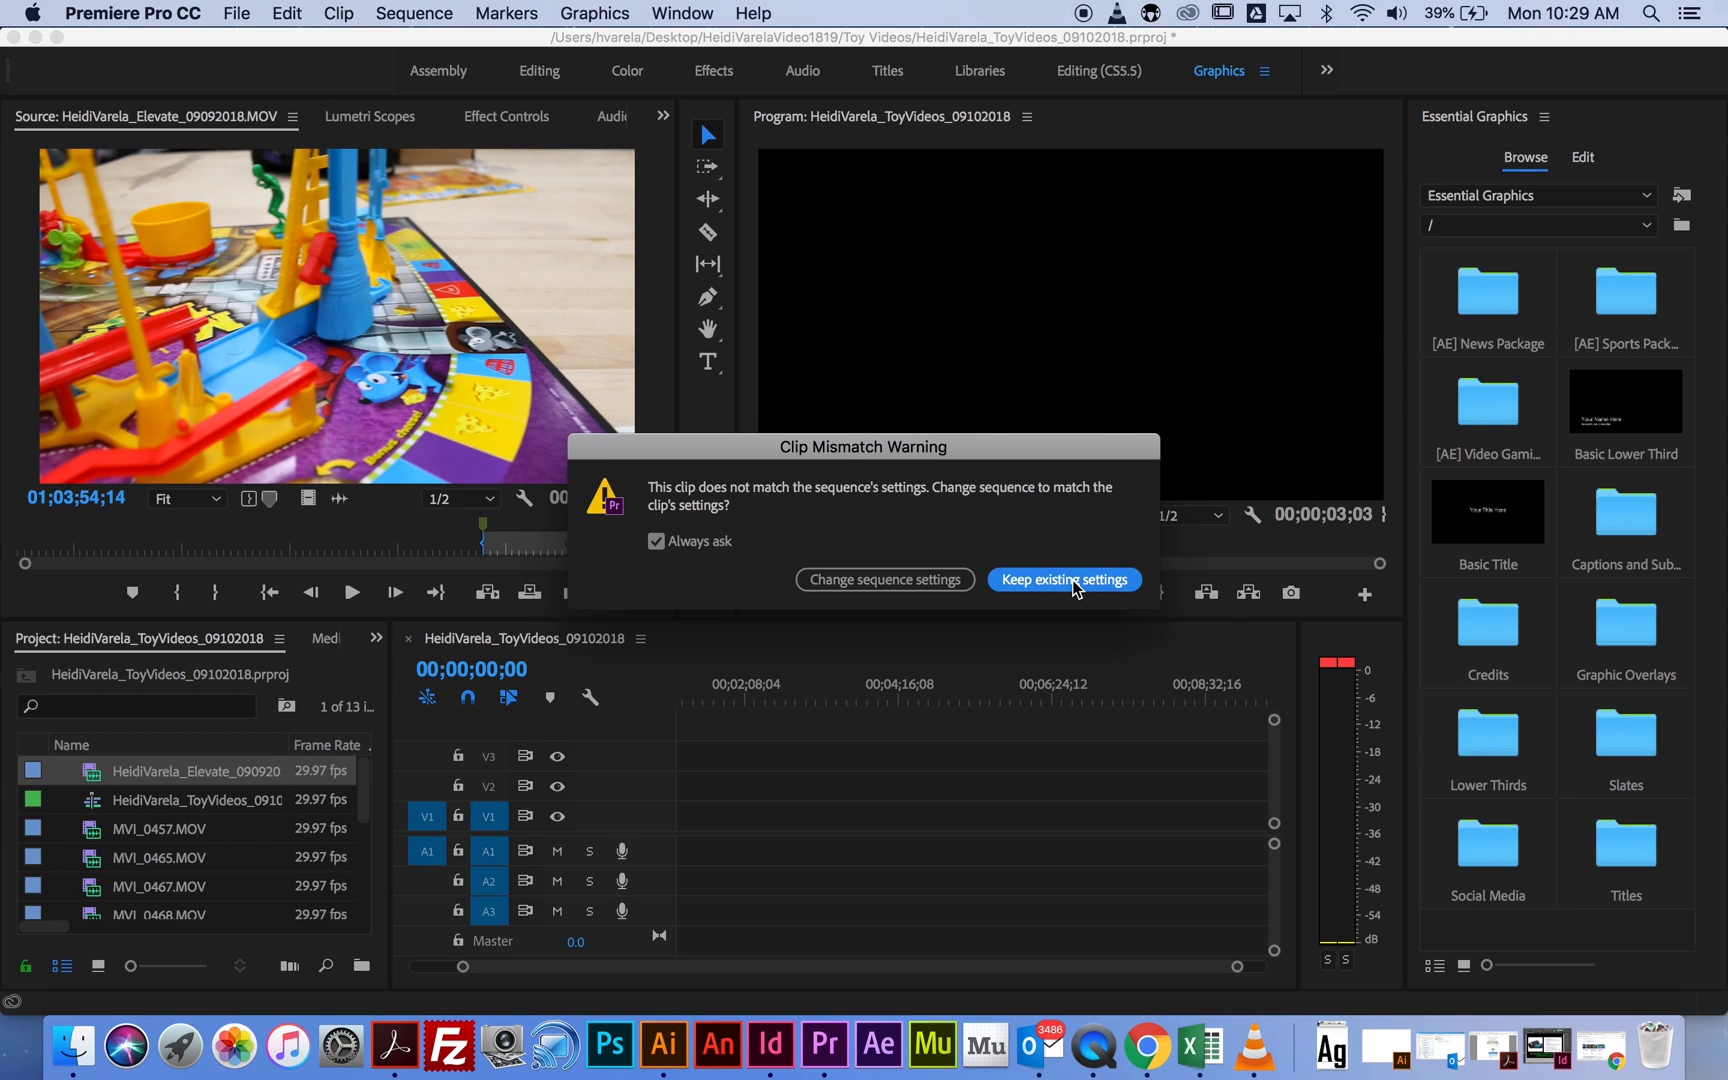
{"action": "left_click", "coordinate": [930, 581]}
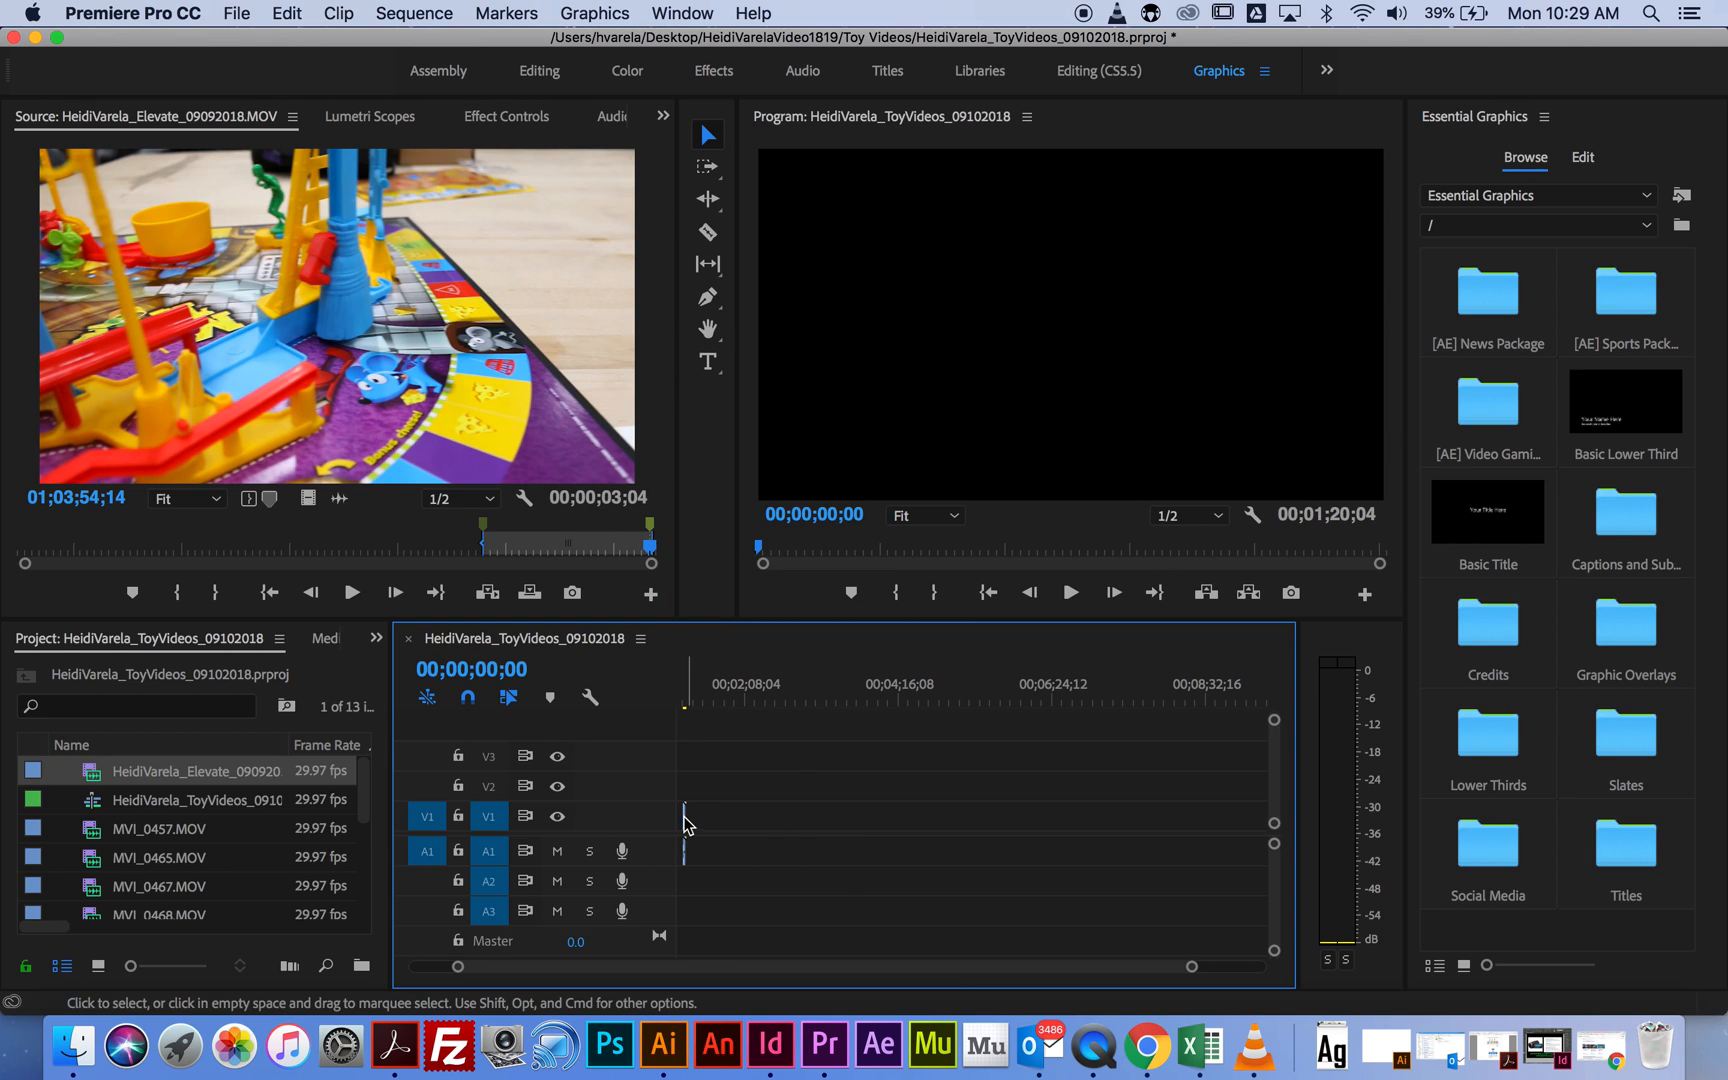
Trim the clip edge and move the Elevate clip to the start of the sequence.
{"action": "left_click_drag", "start_coordinate": [686, 828], "coordinate": [678, 824]}
{"action": "left_click_drag", "start_coordinate": [794, 965], "coordinate": [632, 956]}
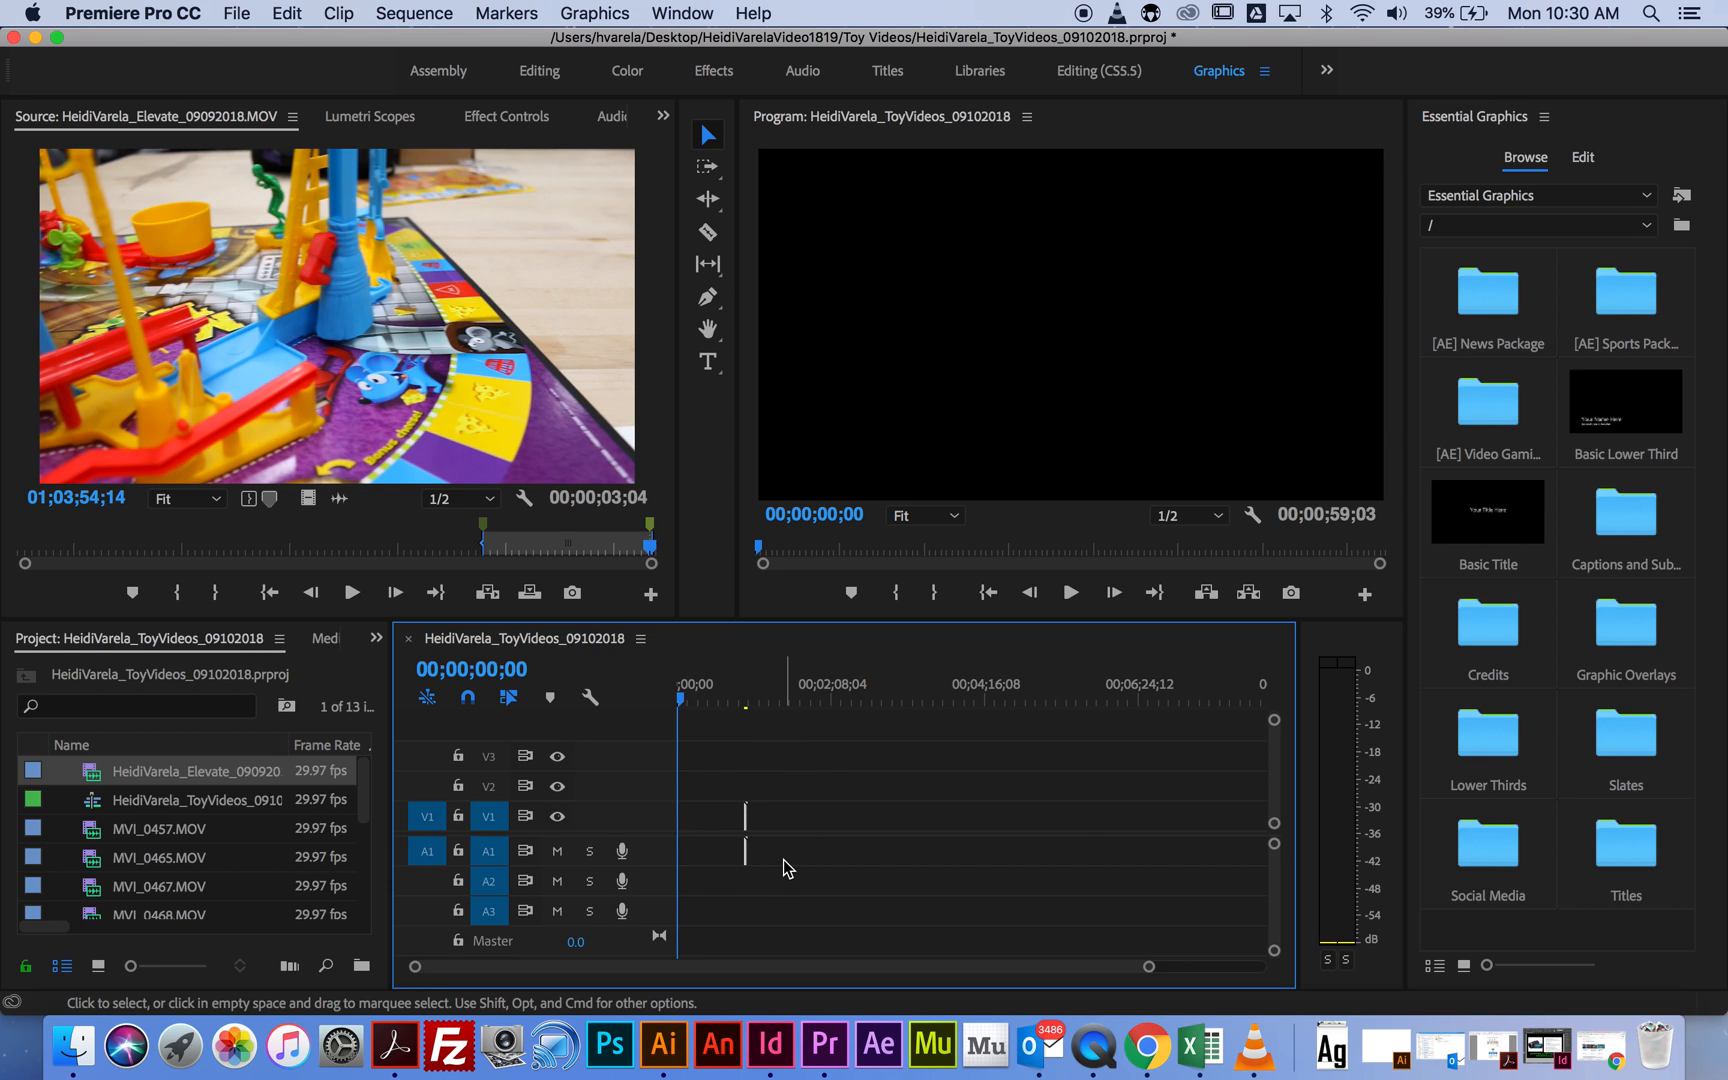
{"action": "key", "text": "equal"}
{"action": "key", "text": "equal"}
{"action": "key", "text": "equal"}
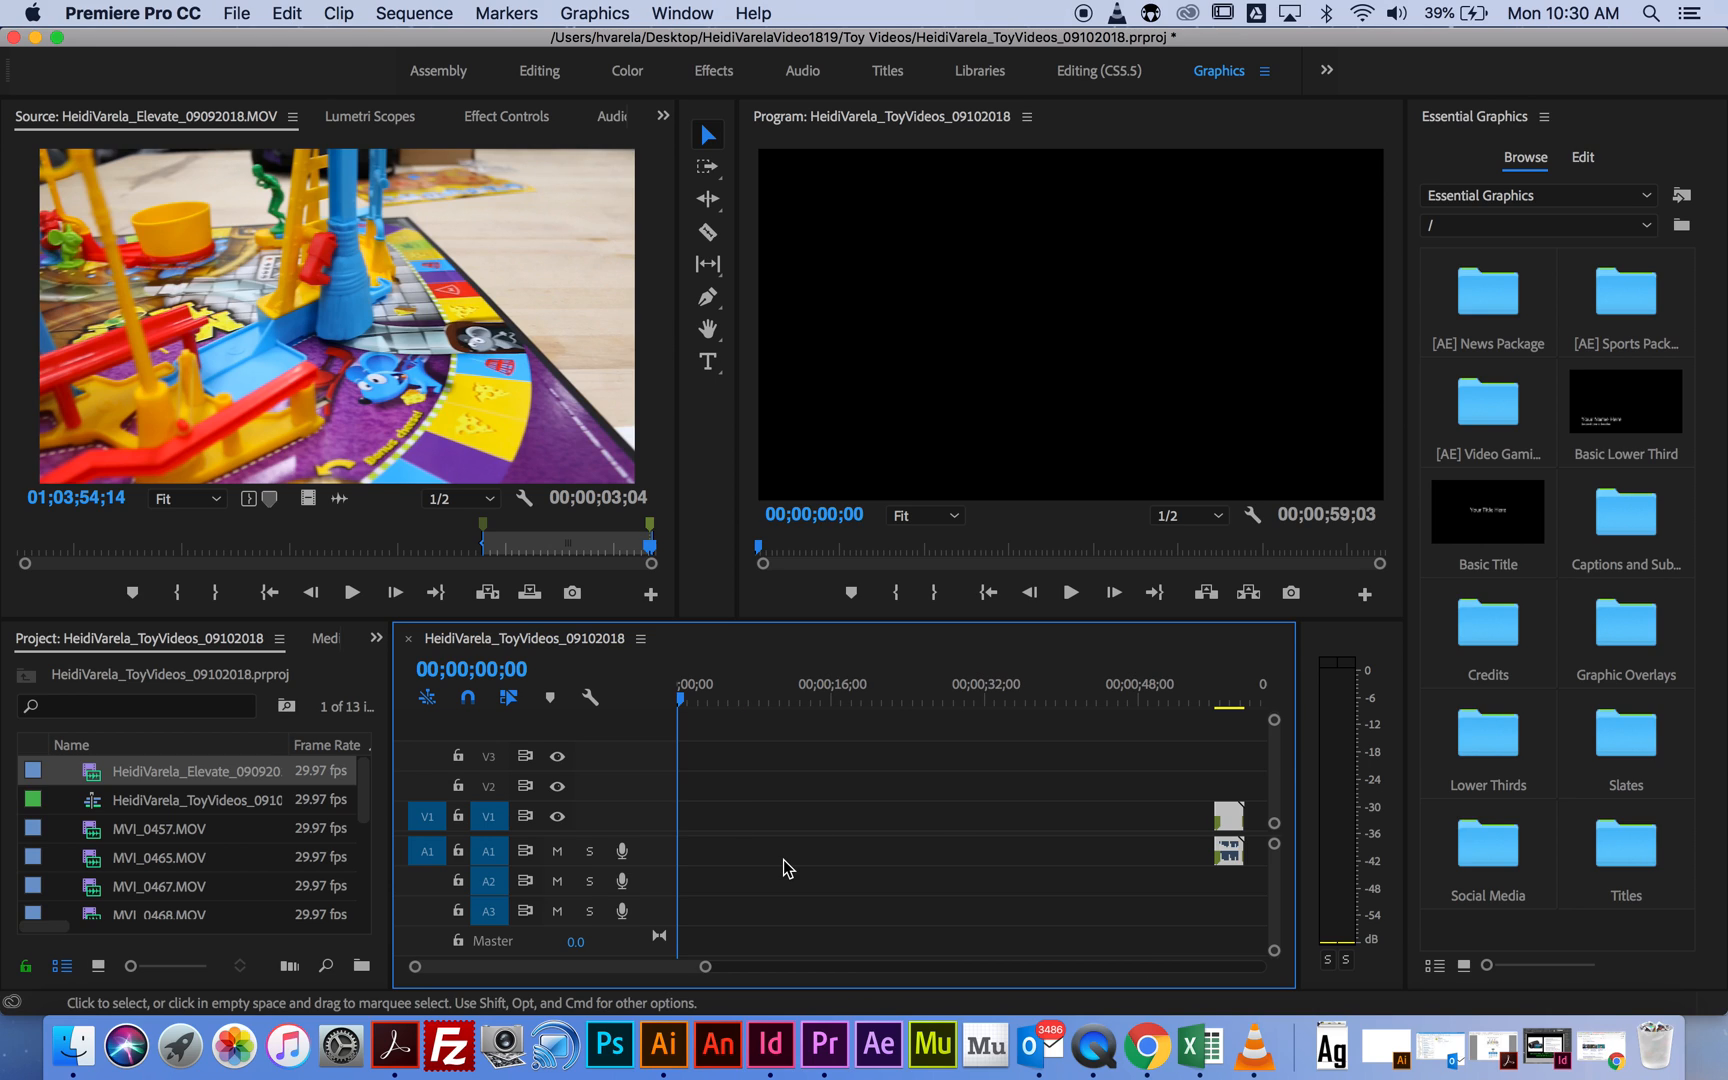
{"action": "left_click", "coordinate": [1229, 818]}
{"action": "left_click_drag", "start_coordinate": [1229, 818], "coordinate": [681, 815]}
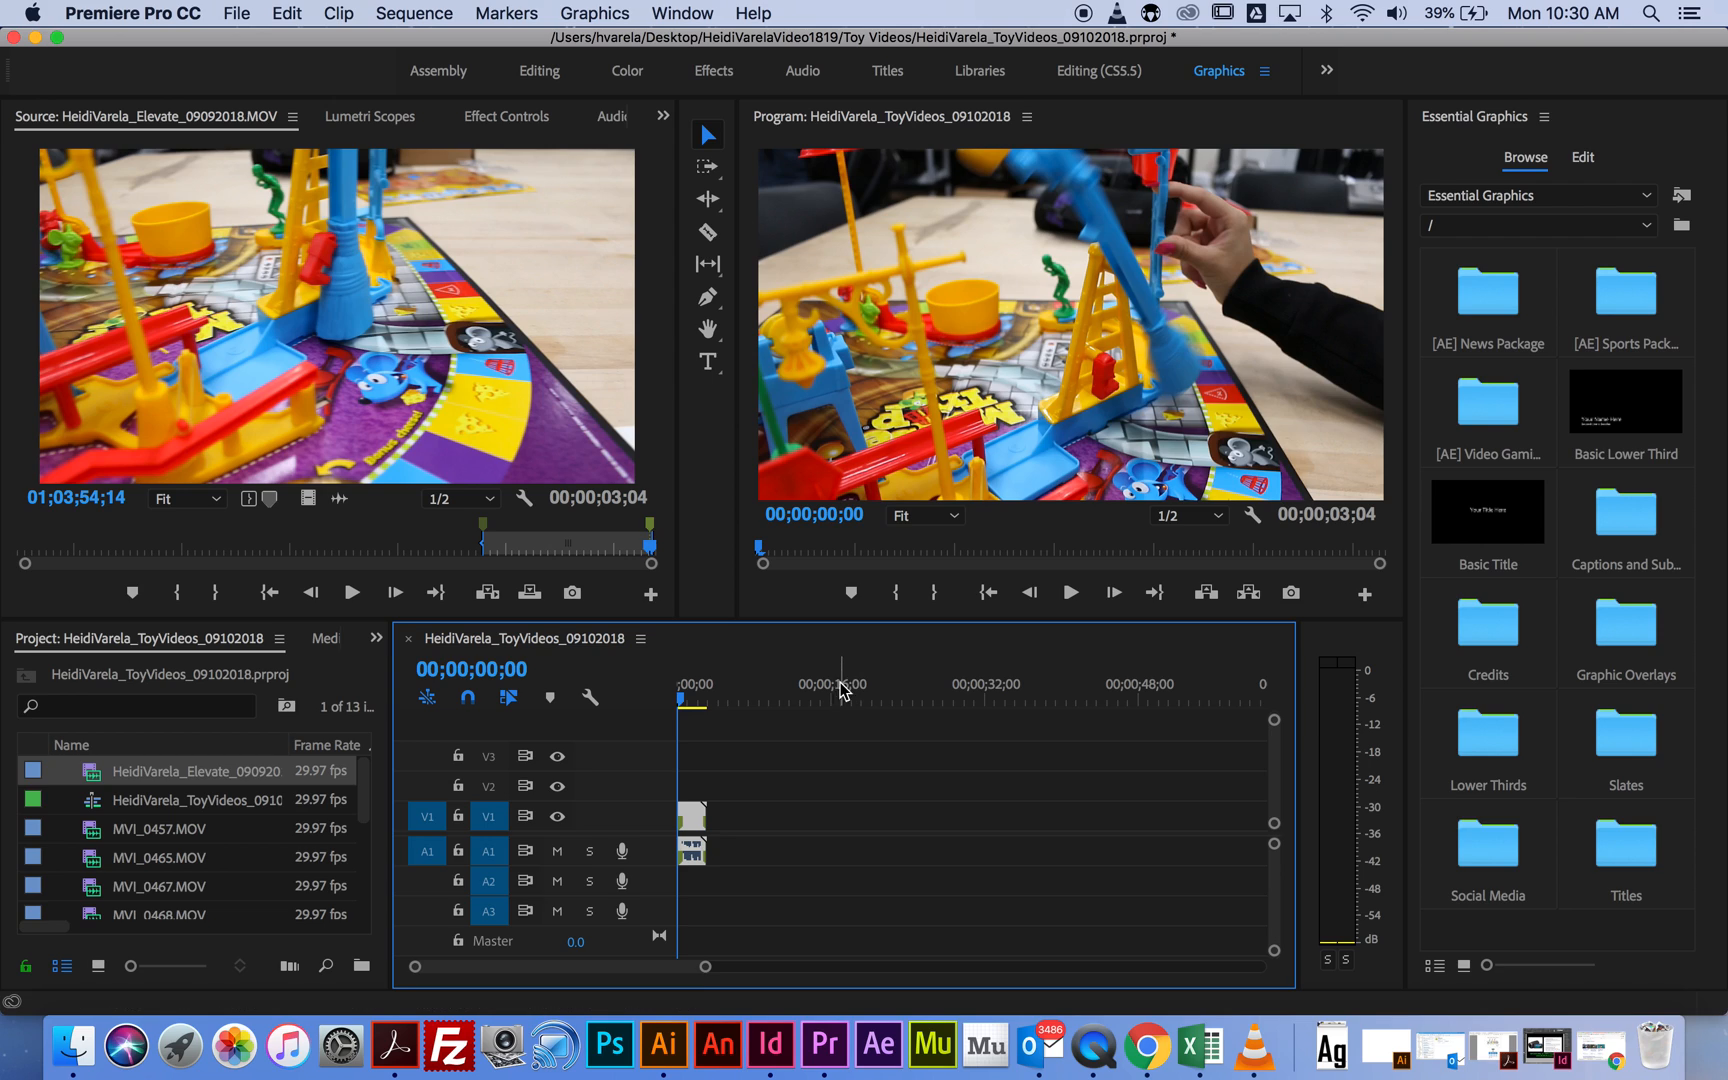
Zoom the timeline in on the 3;04 Elevate clip and scrub through it.
{"action": "key", "text": "minus"}
{"action": "key", "text": "minus"}
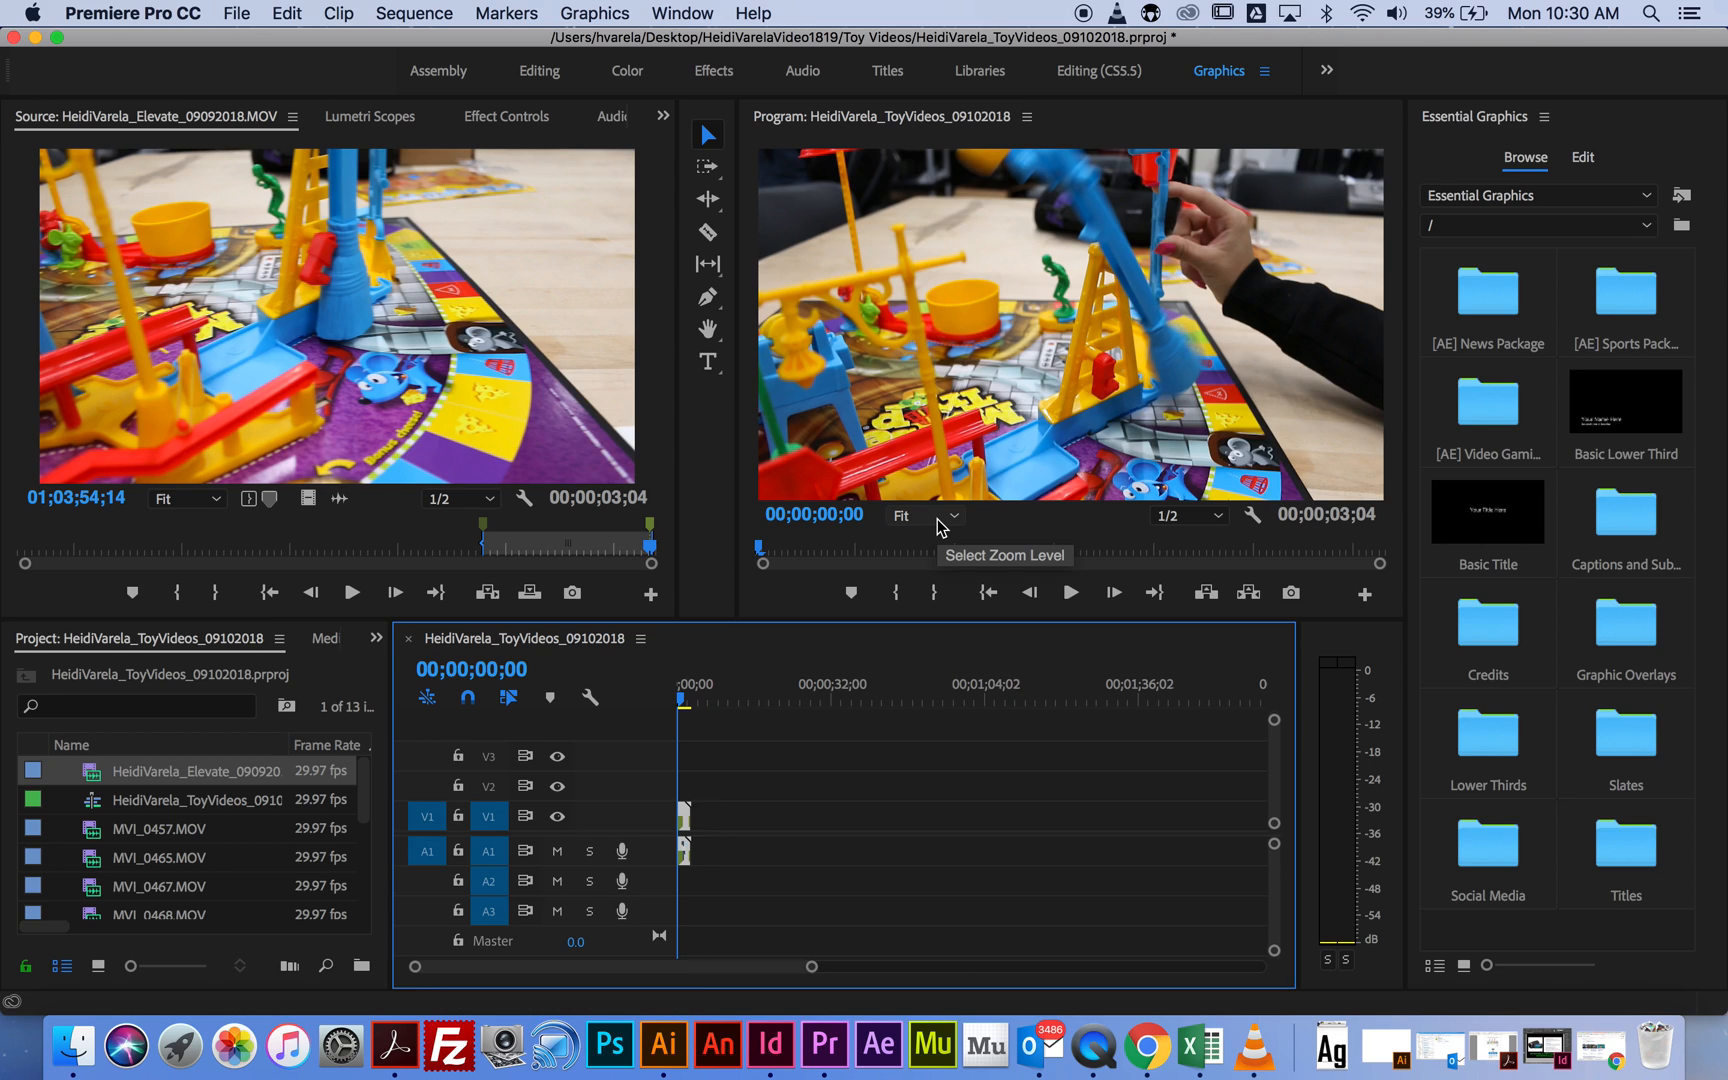
{"action": "key", "text": "minus"}
{"action": "key", "text": "minus"}
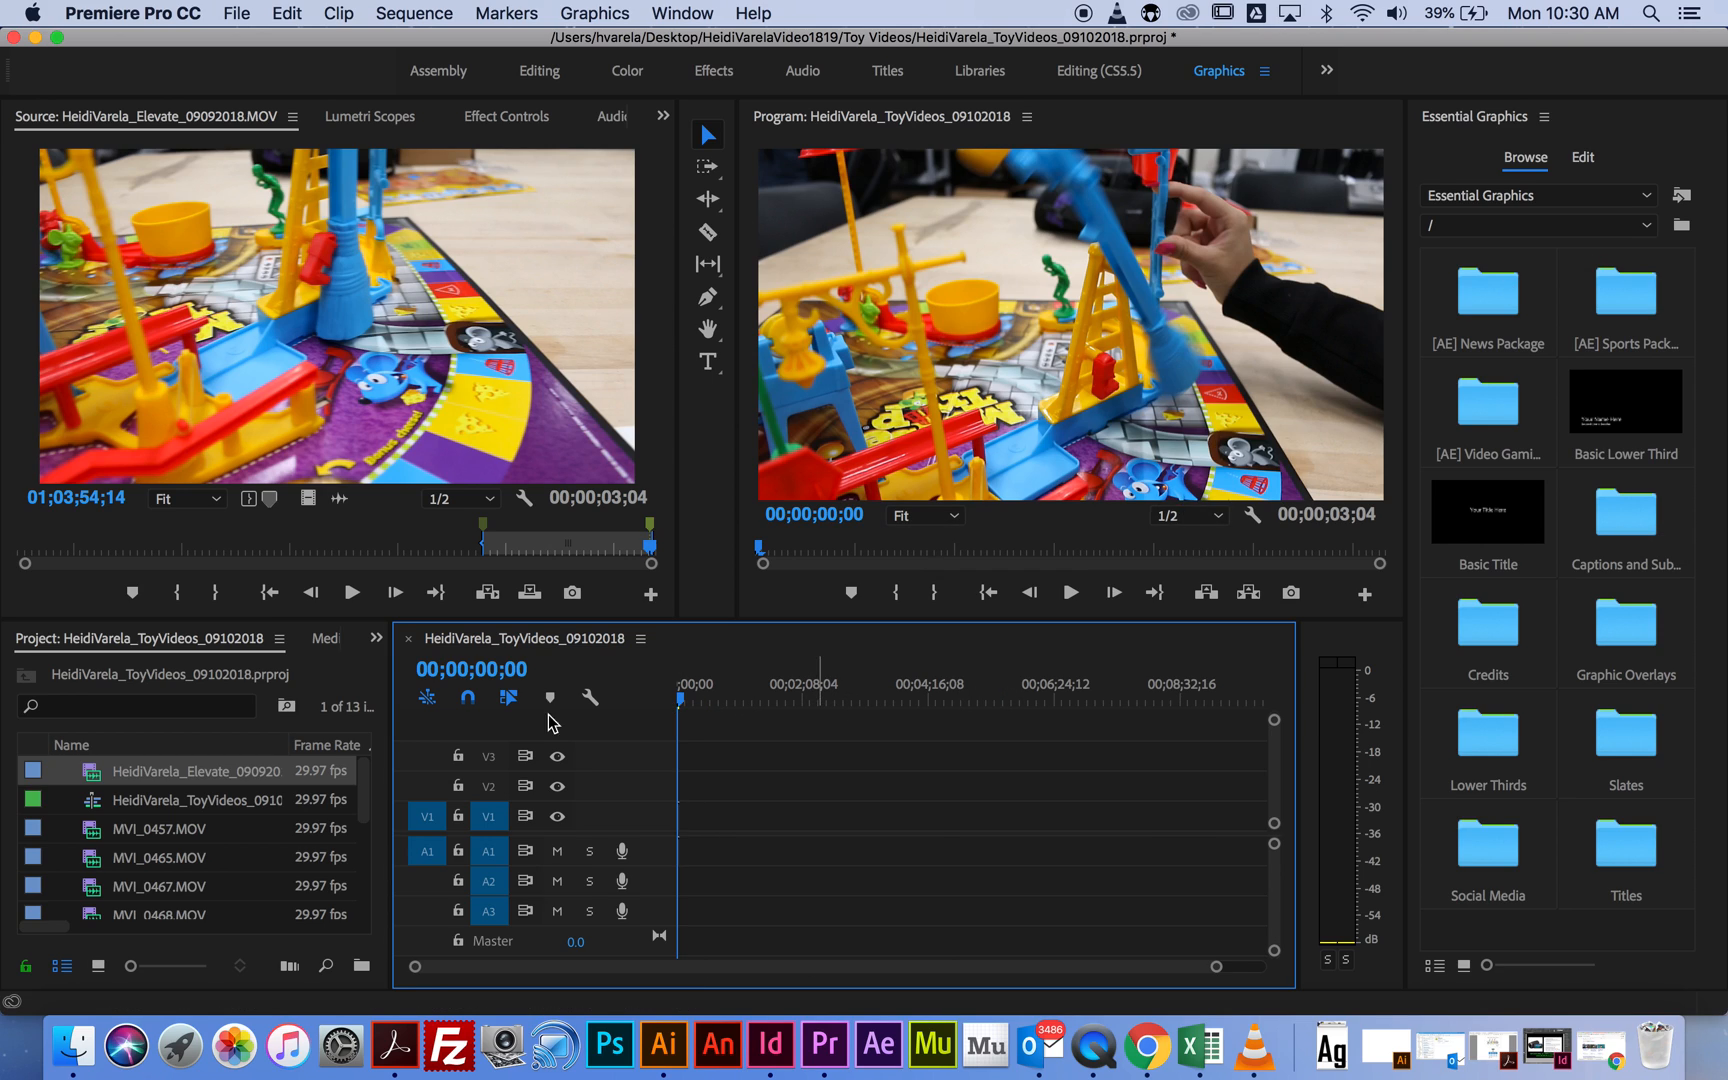
{"action": "key", "text": "equal"}
{"action": "key", "text": "equal"}
{"action": "key", "text": "equal"}
{"action": "key", "text": "equal"}
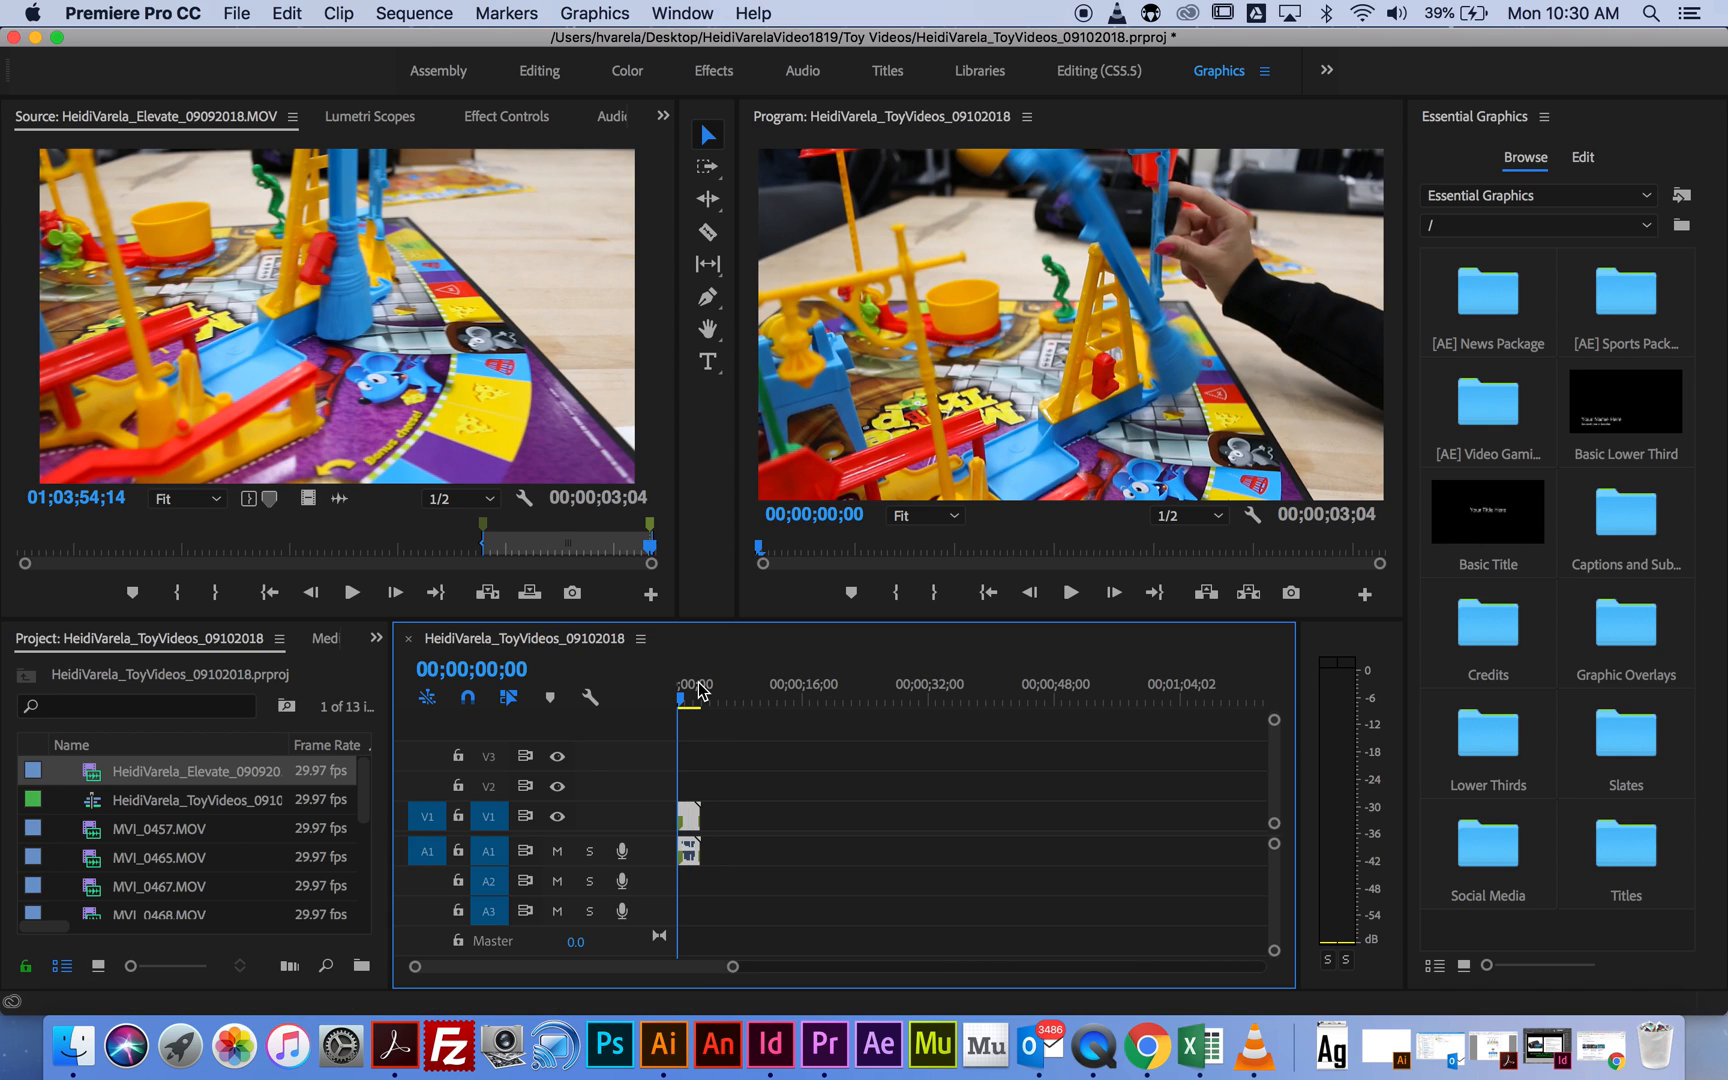
{"action": "key", "text": "equal"}
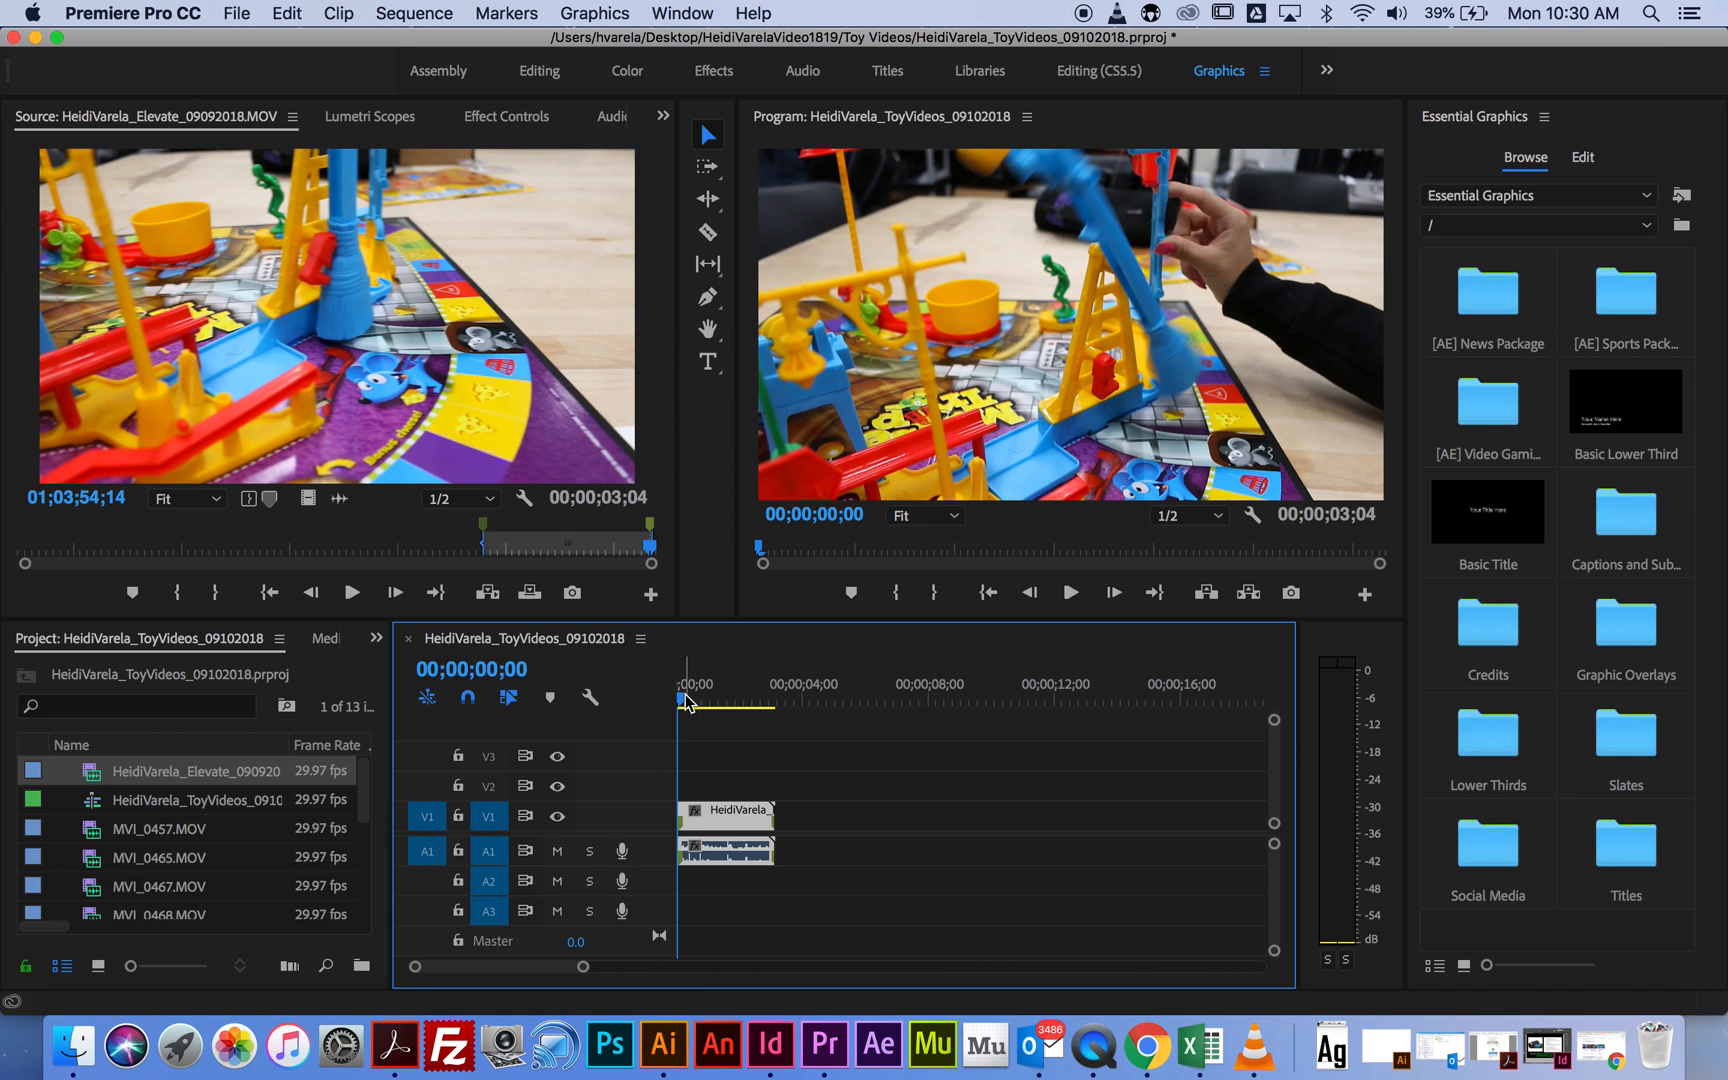
{"action": "left_click_drag", "start_coordinate": [677, 706], "coordinate": [676, 750]}
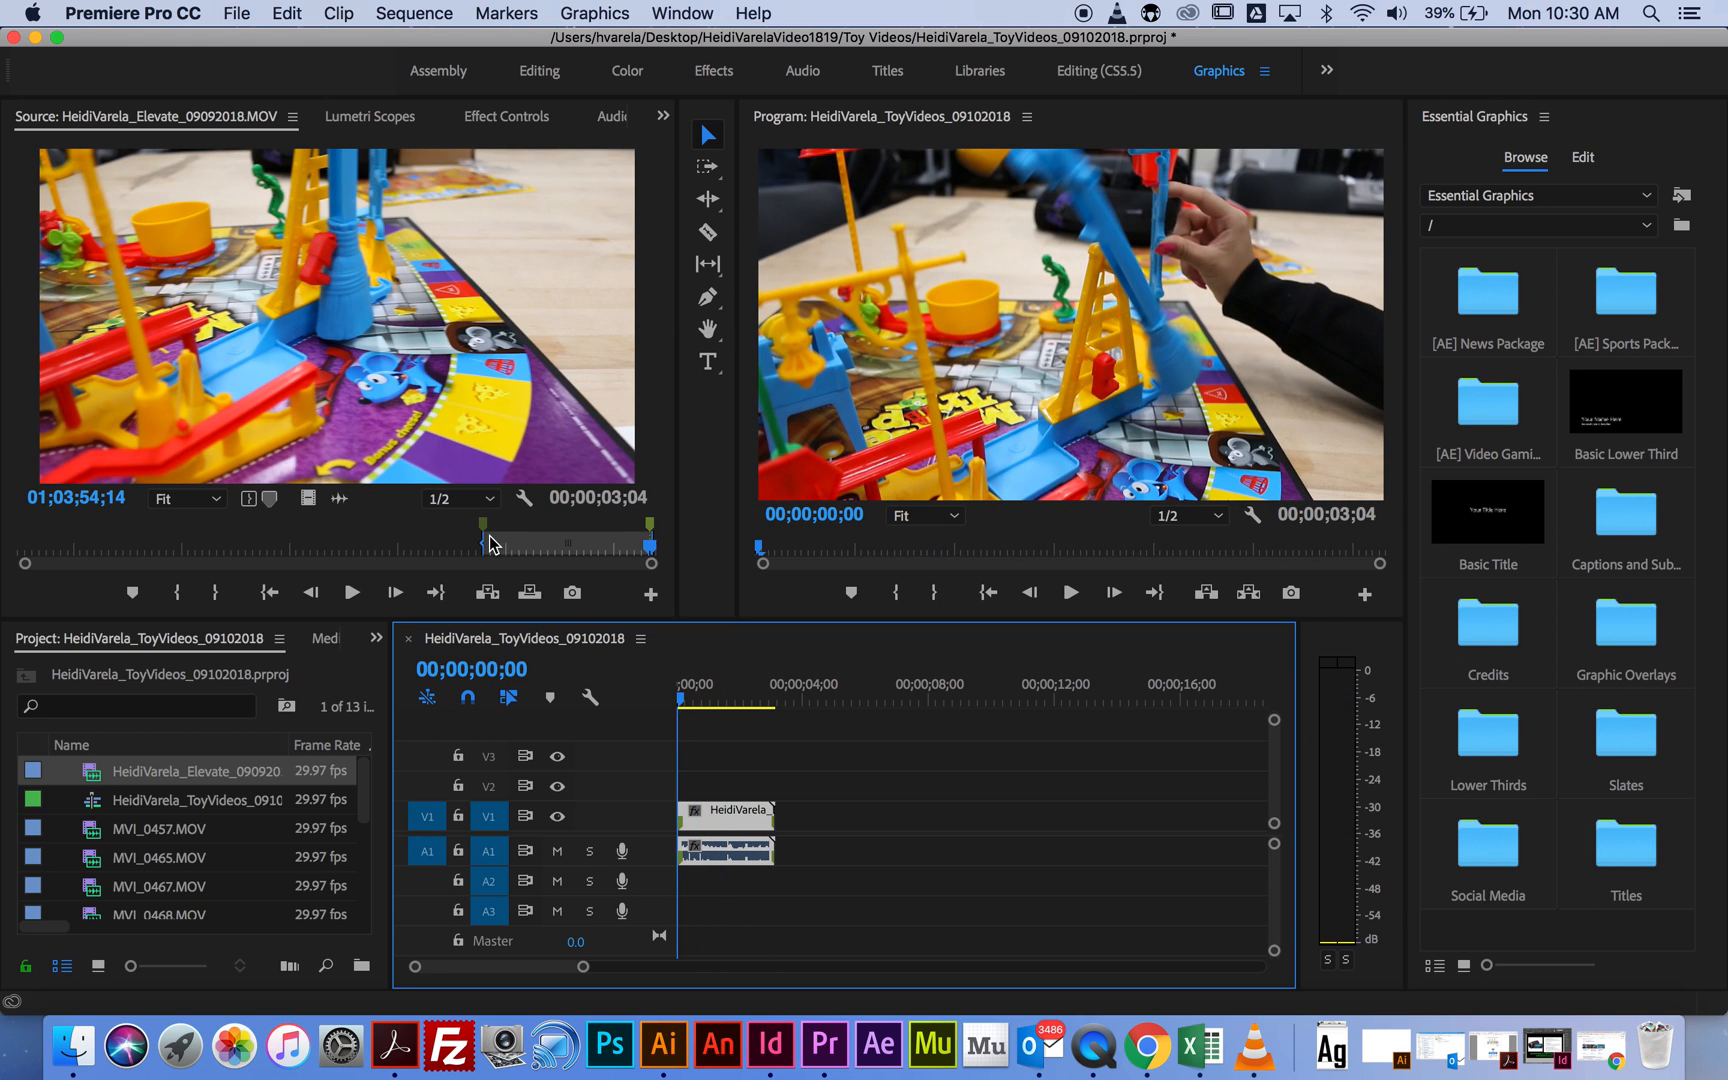
Load MVI_0457.MOV in the Source monitor and add two reference markers.
{"action": "double_click", "coordinate": [736, 811]}
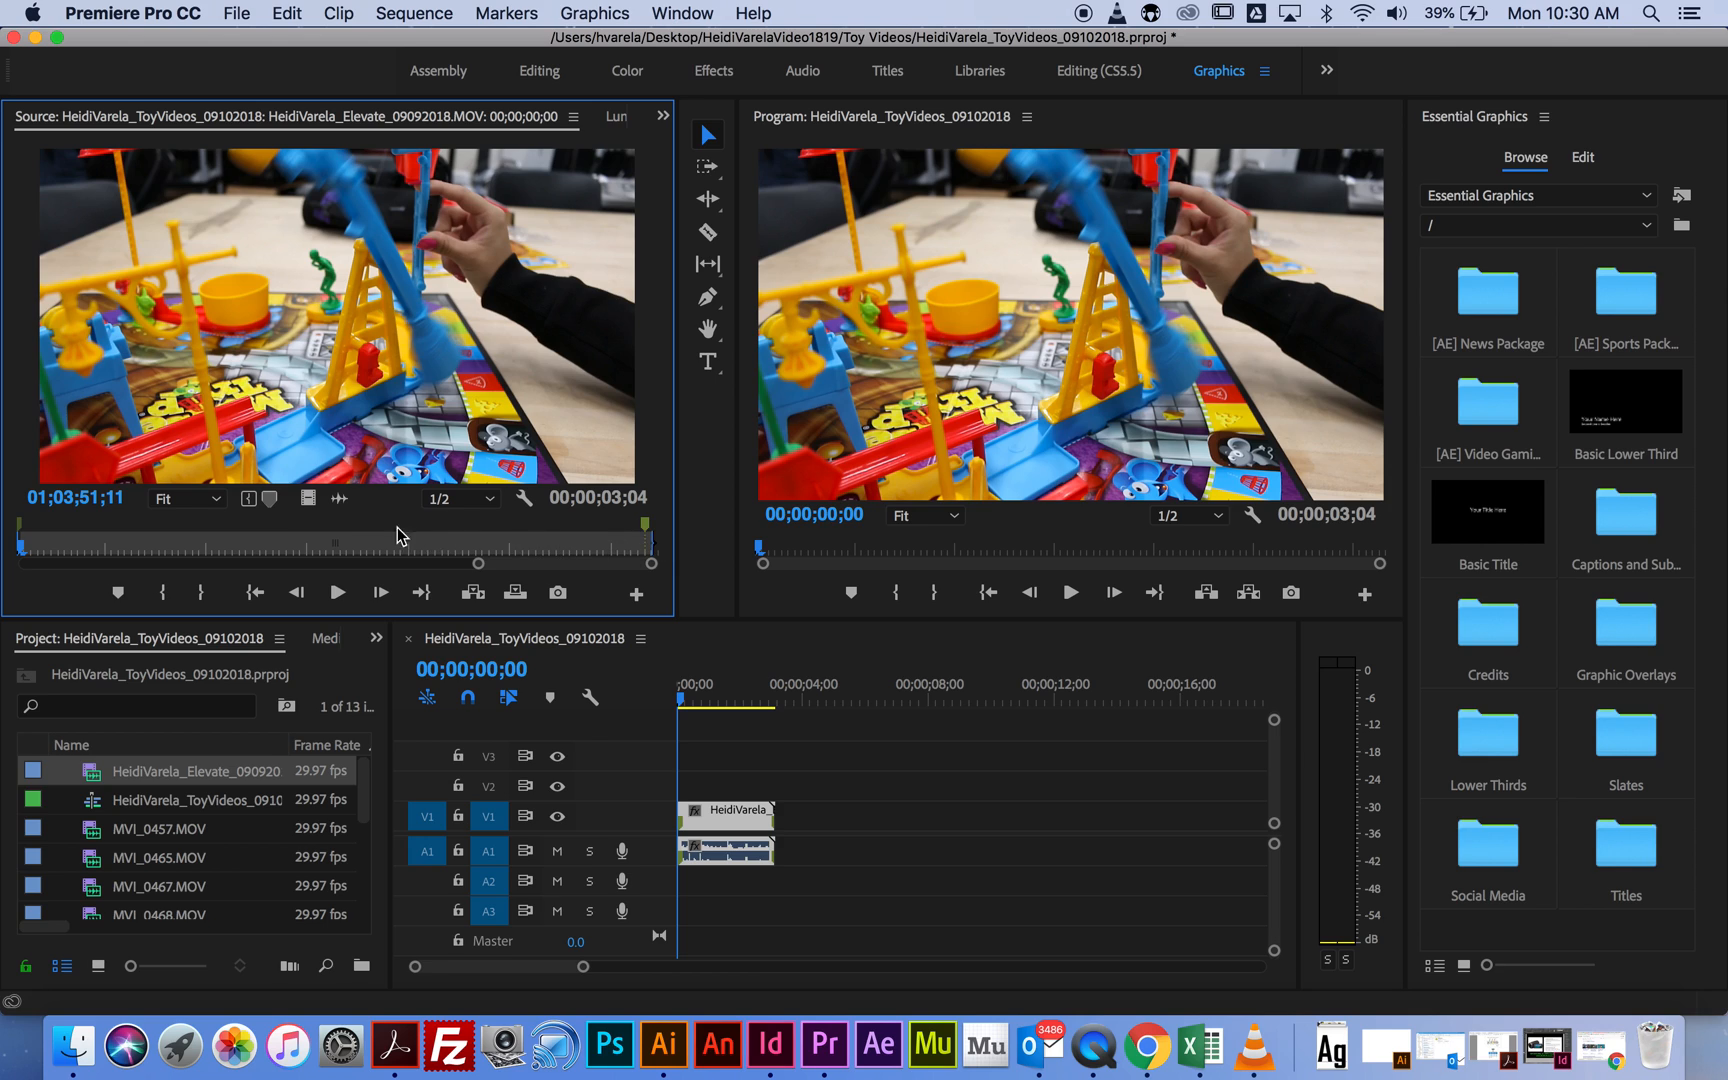
{"action": "left_click_drag", "start_coordinate": [470, 562], "coordinate": [164, 584]}
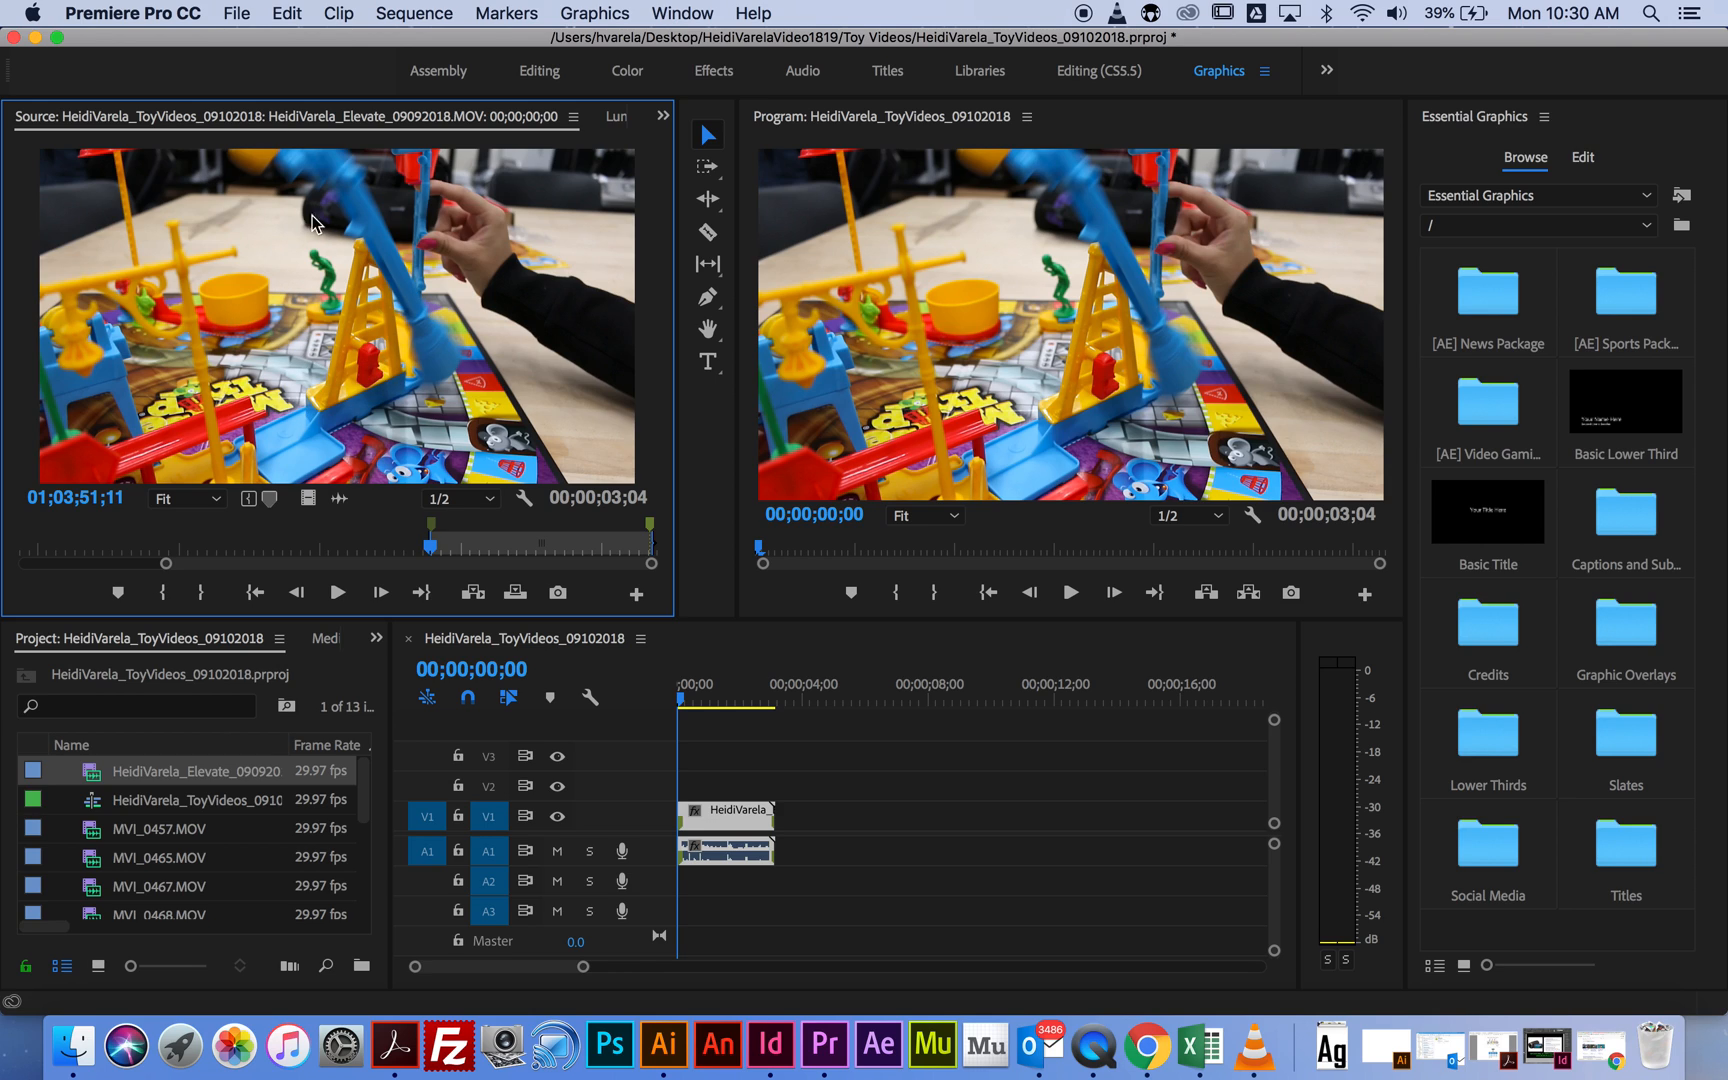
{"action": "double_click", "coordinate": [92, 833]}
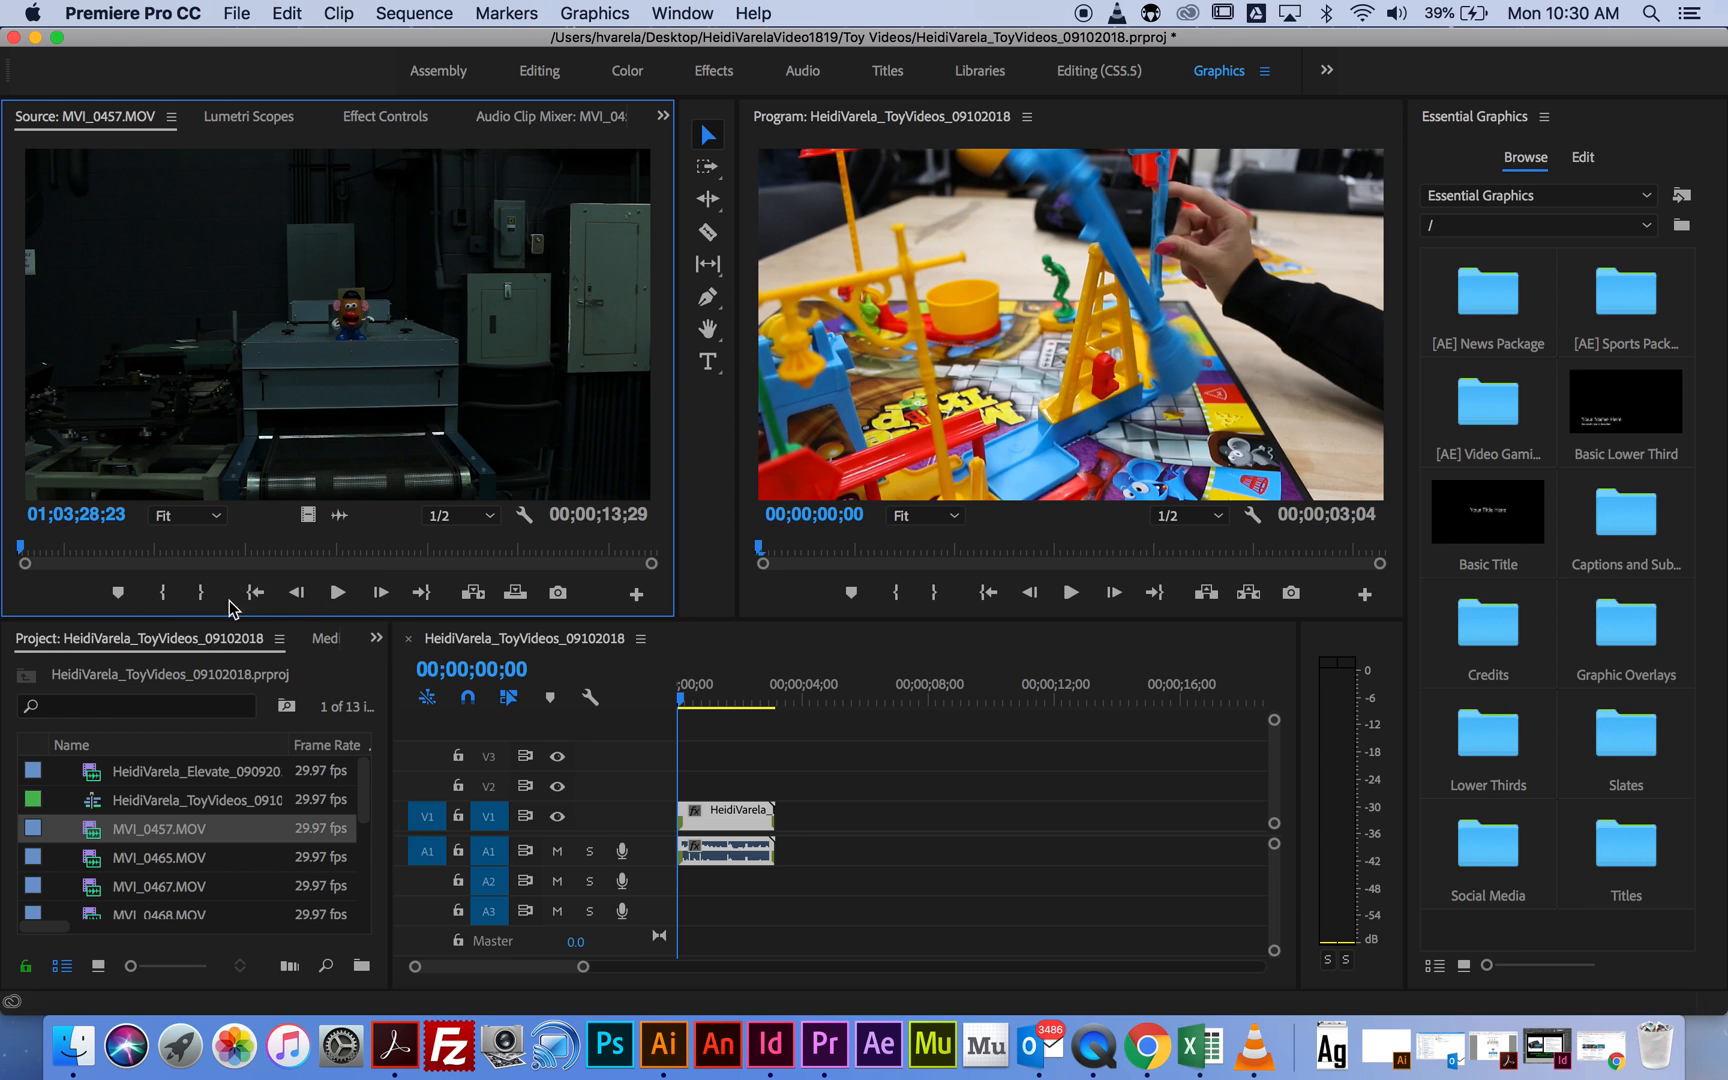
{"action": "mouse_move", "coordinate": [22, 549]}
{"action": "left_mouse_down"}
{"action": "mouse_move", "coordinate": [513, 550]}
{"action": "mouse_move", "coordinate": [538, 568]}
{"action": "mouse_move", "coordinate": [477, 550]}
{"action": "left_mouse_up"}
{"action": "left_click", "coordinate": [117, 592]}
{"action": "left_click", "coordinate": [132, 592]}
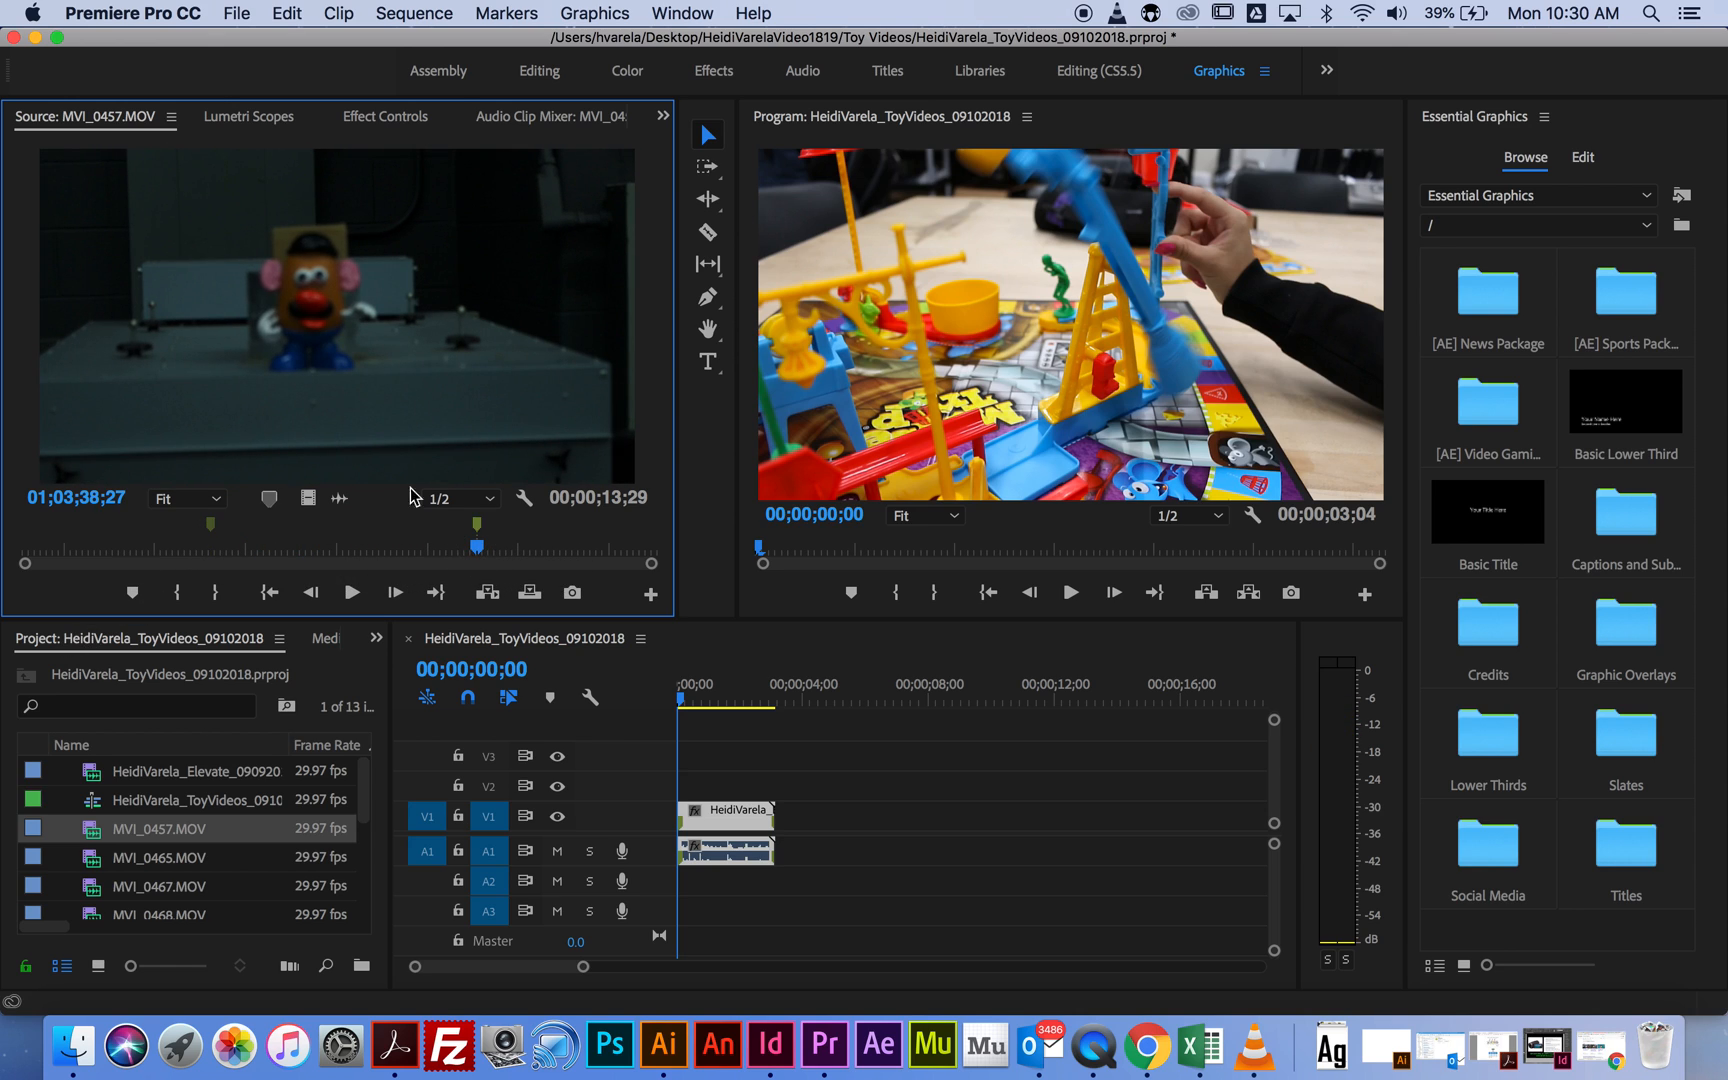
{"action": "mouse_move", "coordinate": [477, 546]}
{"action": "left_mouse_down"}
{"action": "mouse_move", "coordinate": [135, 560]}
{"action": "mouse_move", "coordinate": [478, 556]}
{"action": "left_mouse_up"}
Mark a 5;26 In/Out range and place it after the Elevate clip, making a 9-second sequence.
{"action": "left_click", "coordinate": [180, 593]}
{"action": "left_click", "coordinate": [215, 593]}
{"action": "left_click_drag", "start_coordinate": [355, 274], "coordinate": [784, 818]}
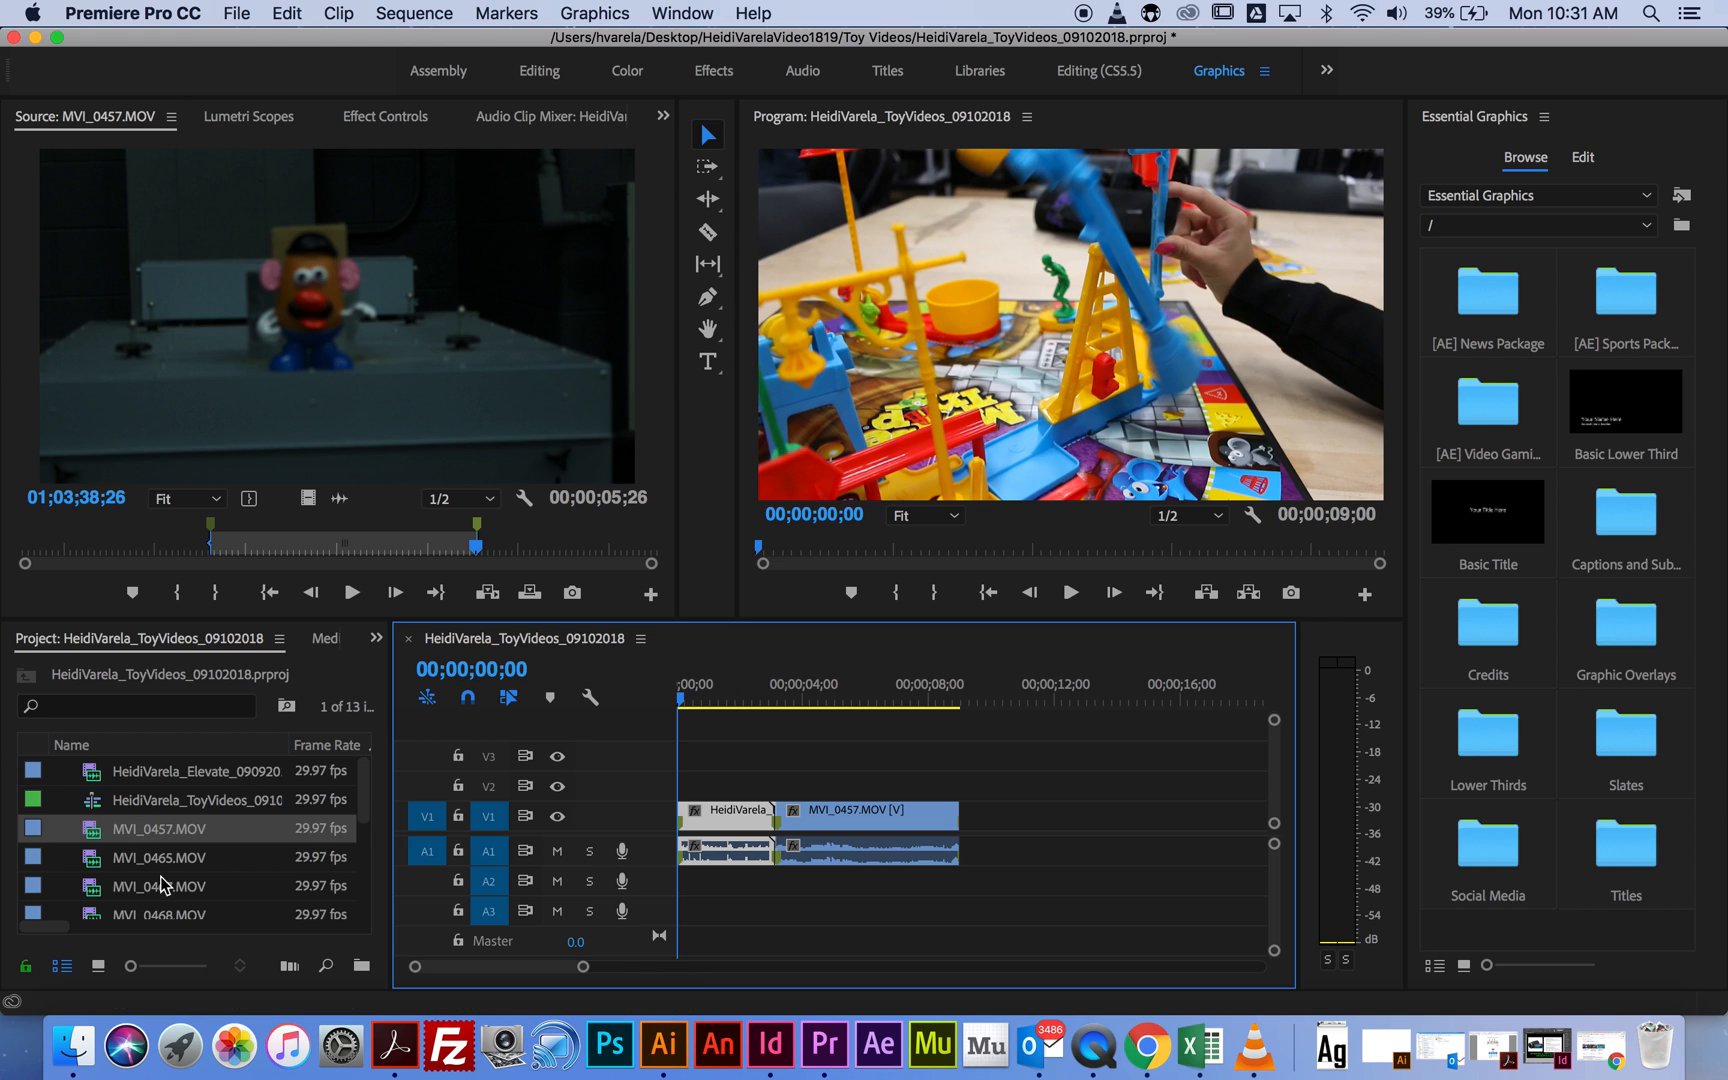
{"action": "scroll", "coordinate": [176, 859], "scroll_direction": "down", "scroll_amount": 2}
{"action": "scroll", "coordinate": [176, 859], "scroll_direction": "up", "scroll_amount": 2}
{"action": "left_click_drag", "start_coordinate": [684, 699], "coordinate": [933, 828]}
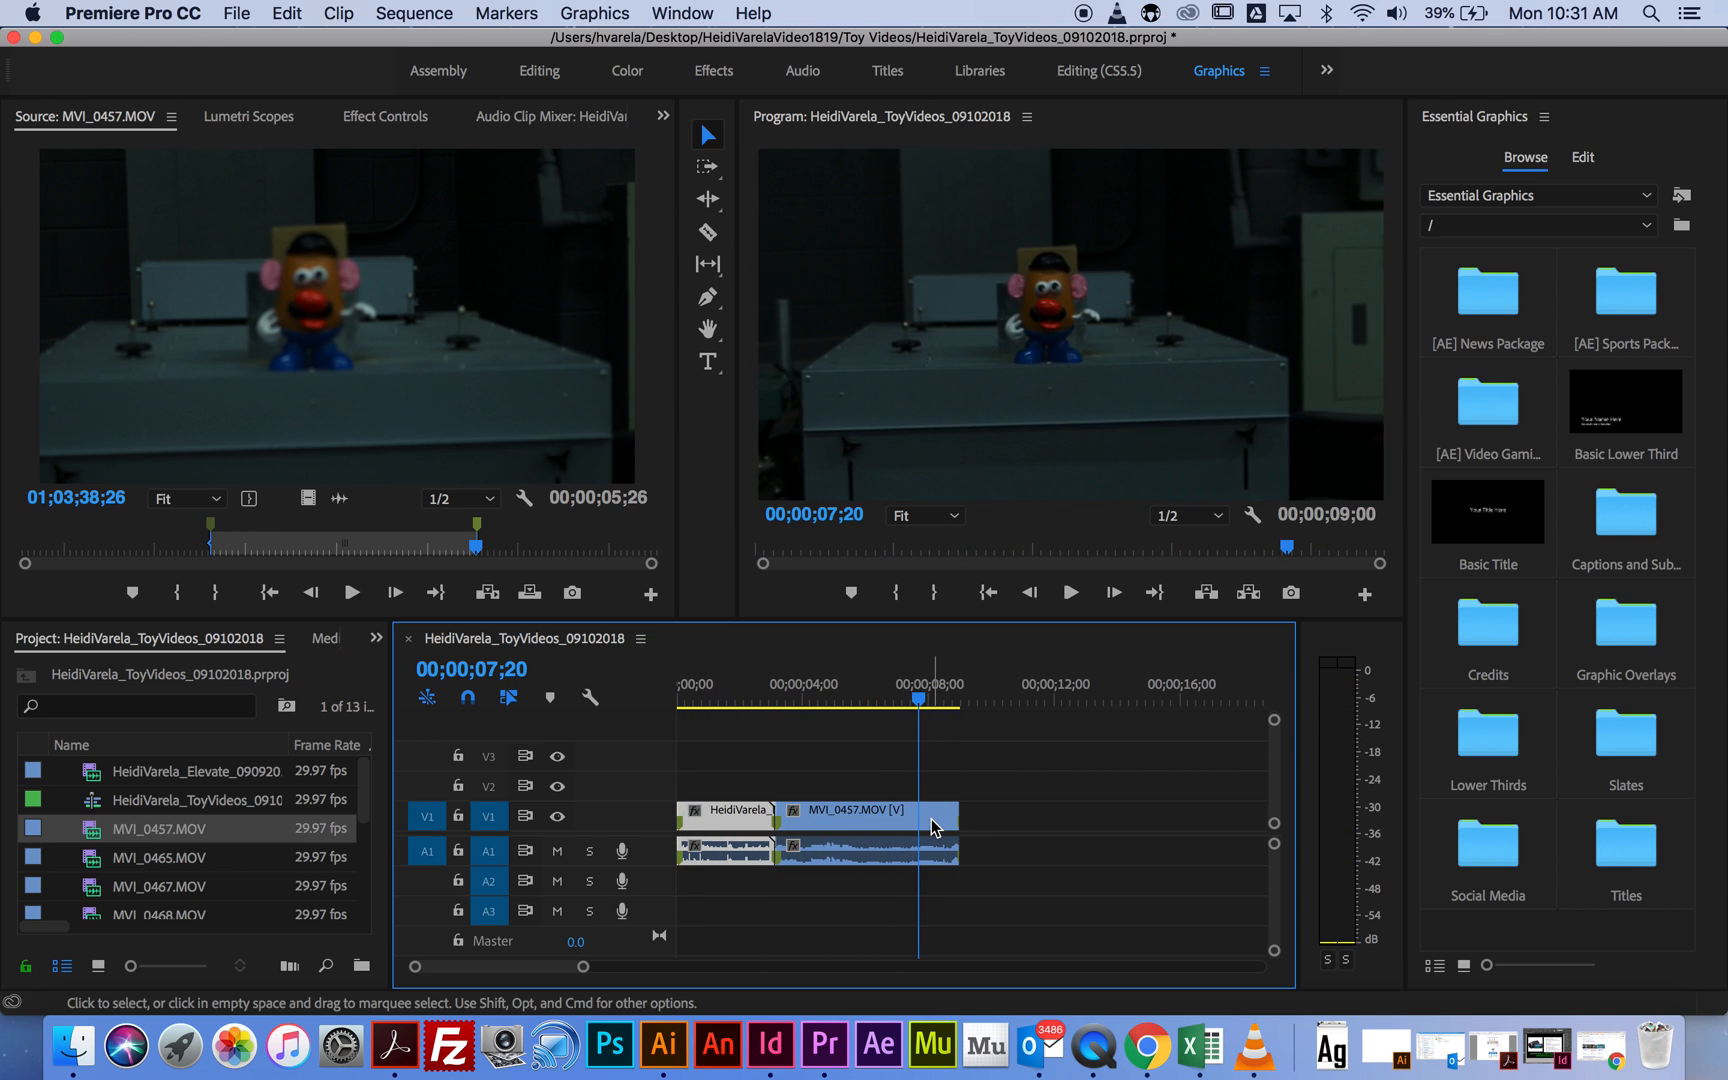
{"action": "left_click_drag", "start_coordinate": [918, 705], "coordinate": [617, 725]}
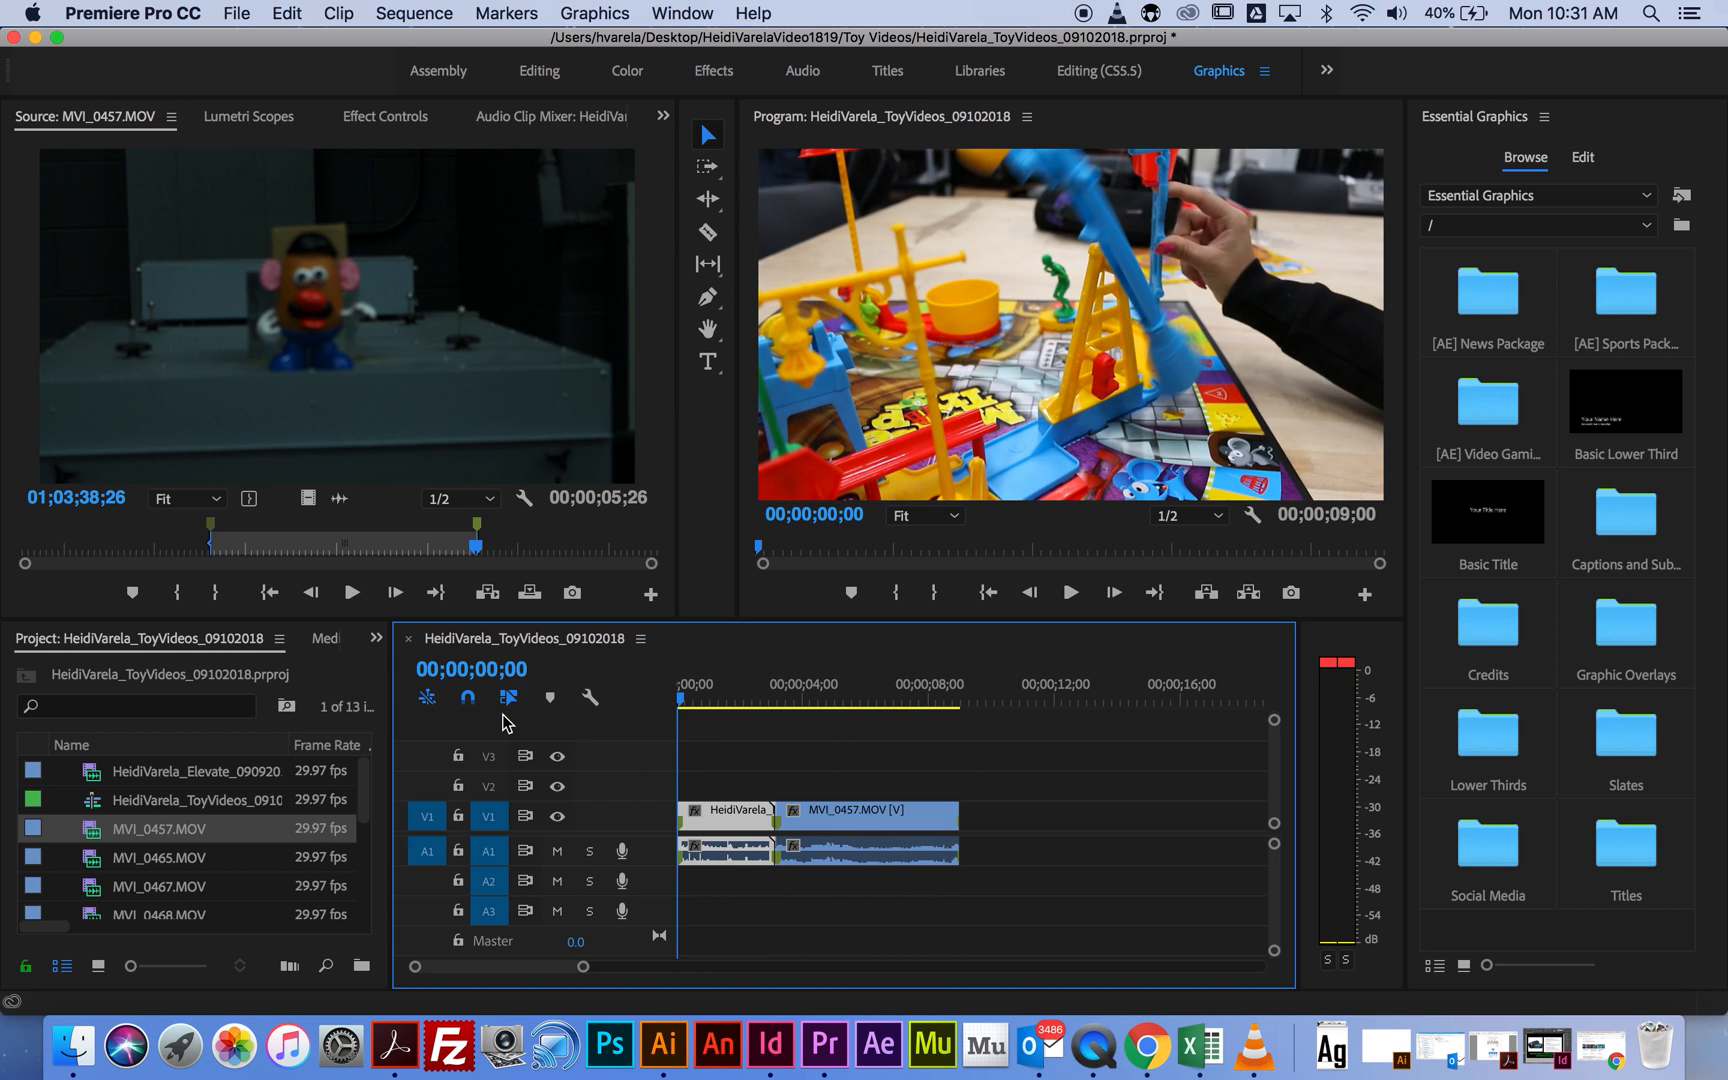
{"action": "left_click", "coordinate": [683, 705]}
{"action": "left_click_drag", "start_coordinate": [683, 705], "coordinate": [625, 791]}
{"action": "left_click_drag", "start_coordinate": [365, 820], "coordinate": [375, 745]}
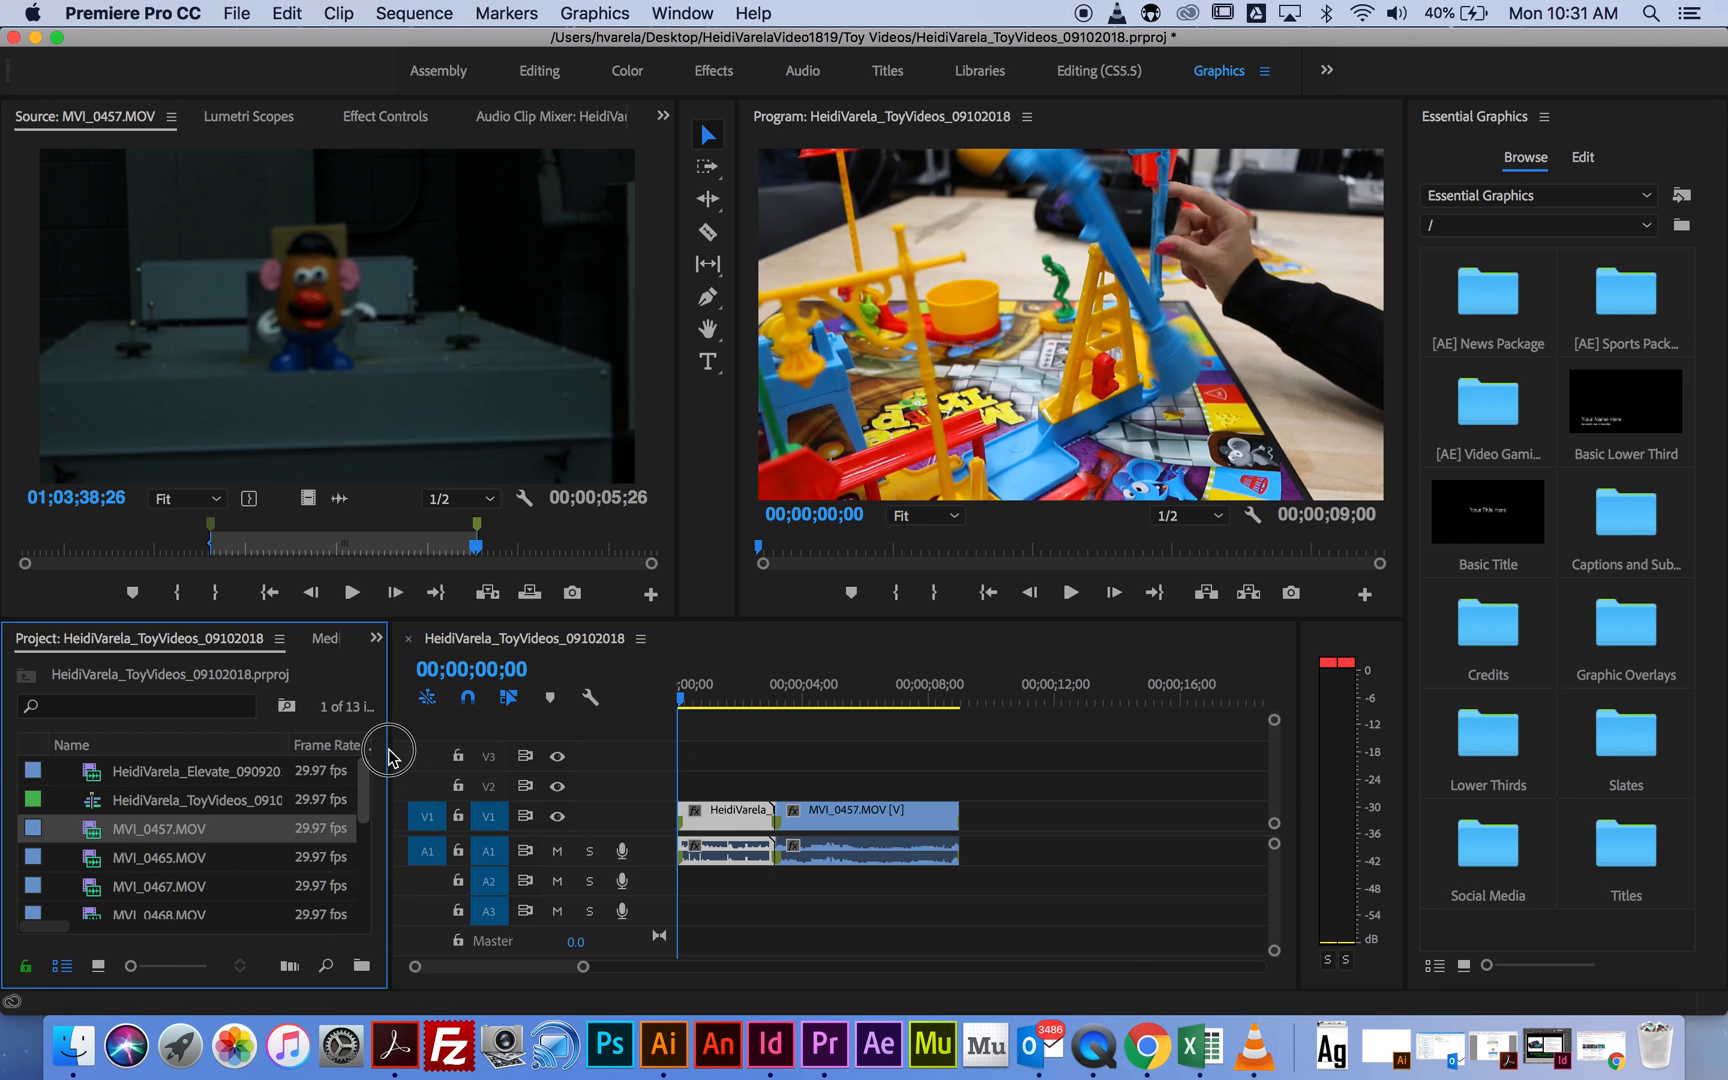
{"action": "left_click", "coordinate": [93, 805]}
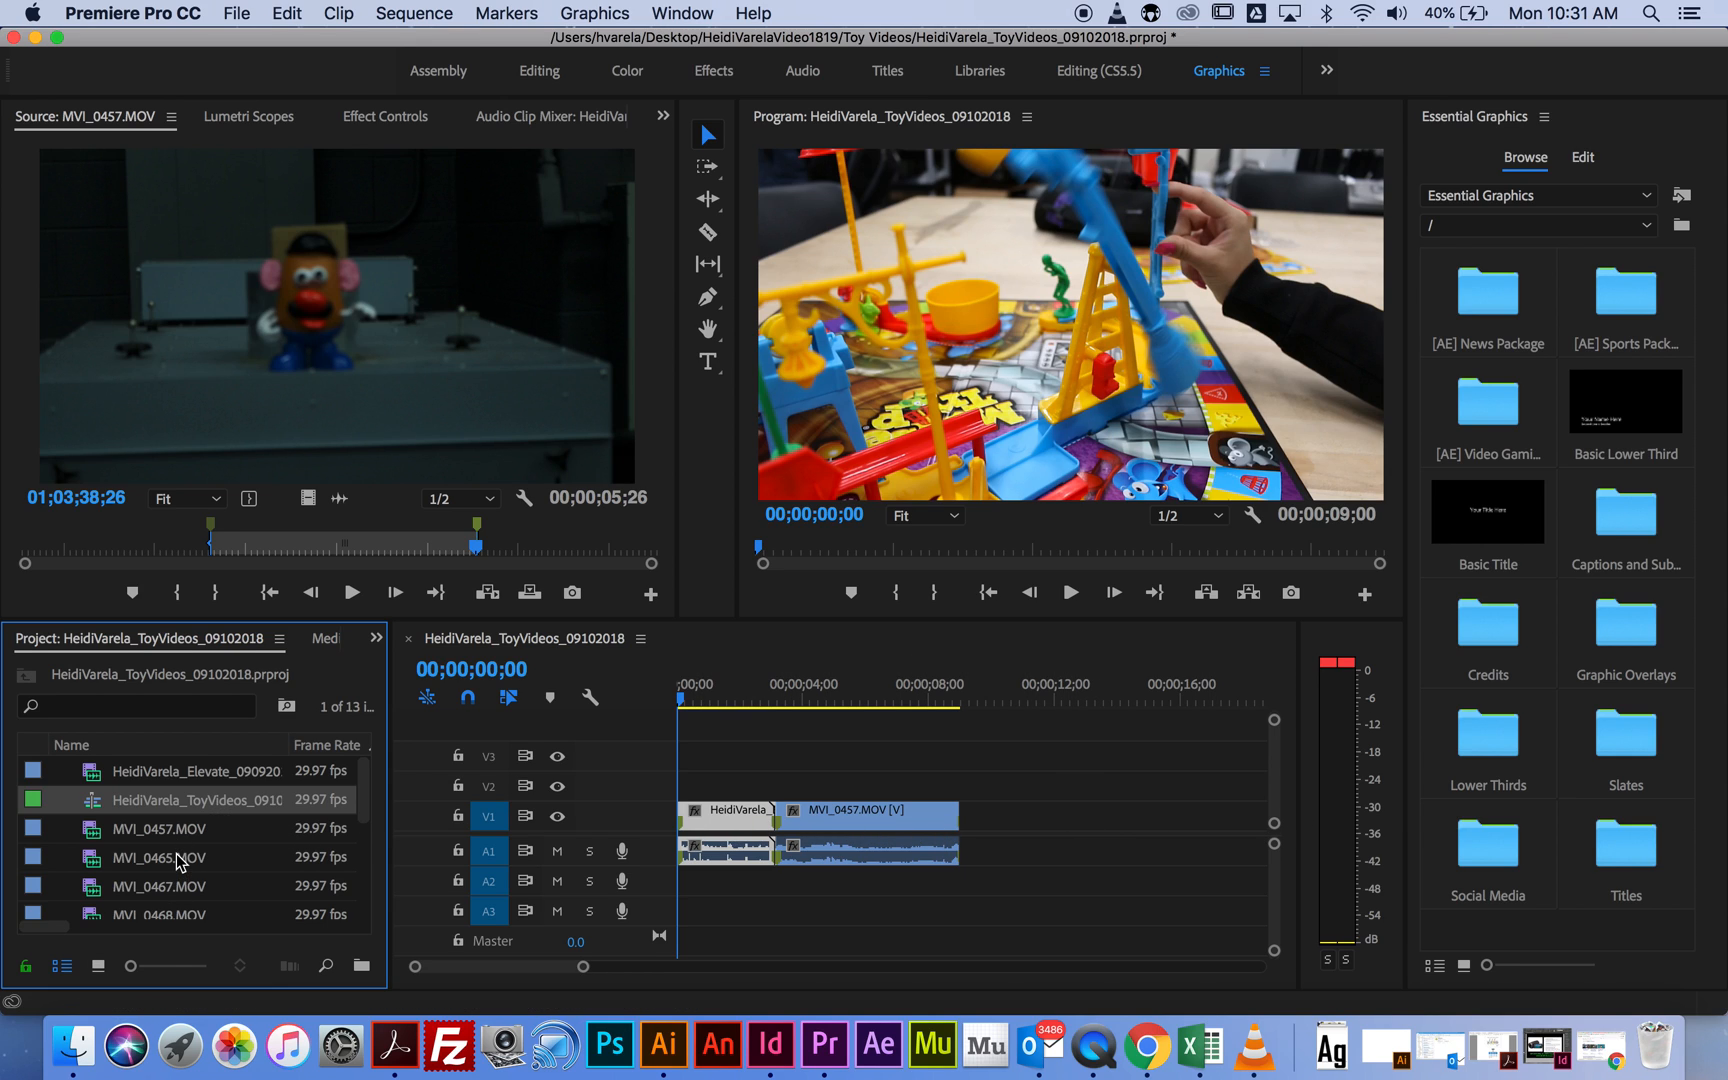
{"action": "left_click", "coordinate": [124, 862]}
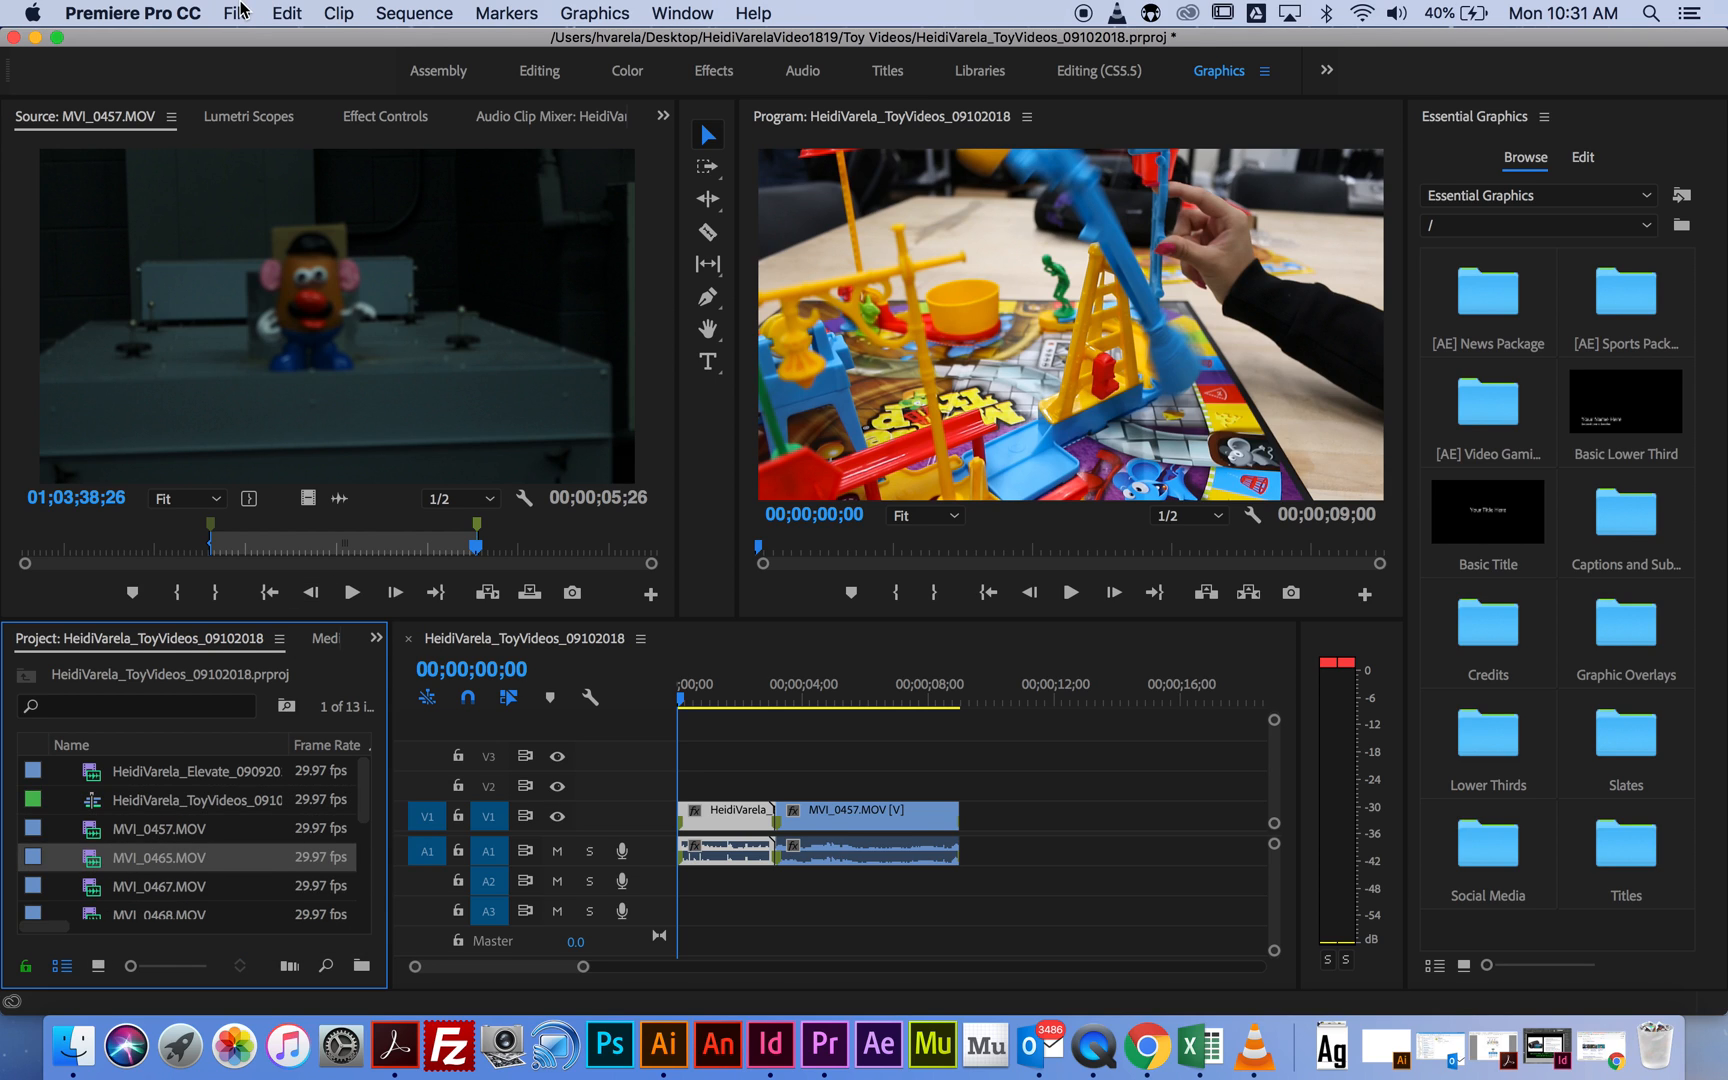
{"action": "left_click", "coordinate": [107, 806]}
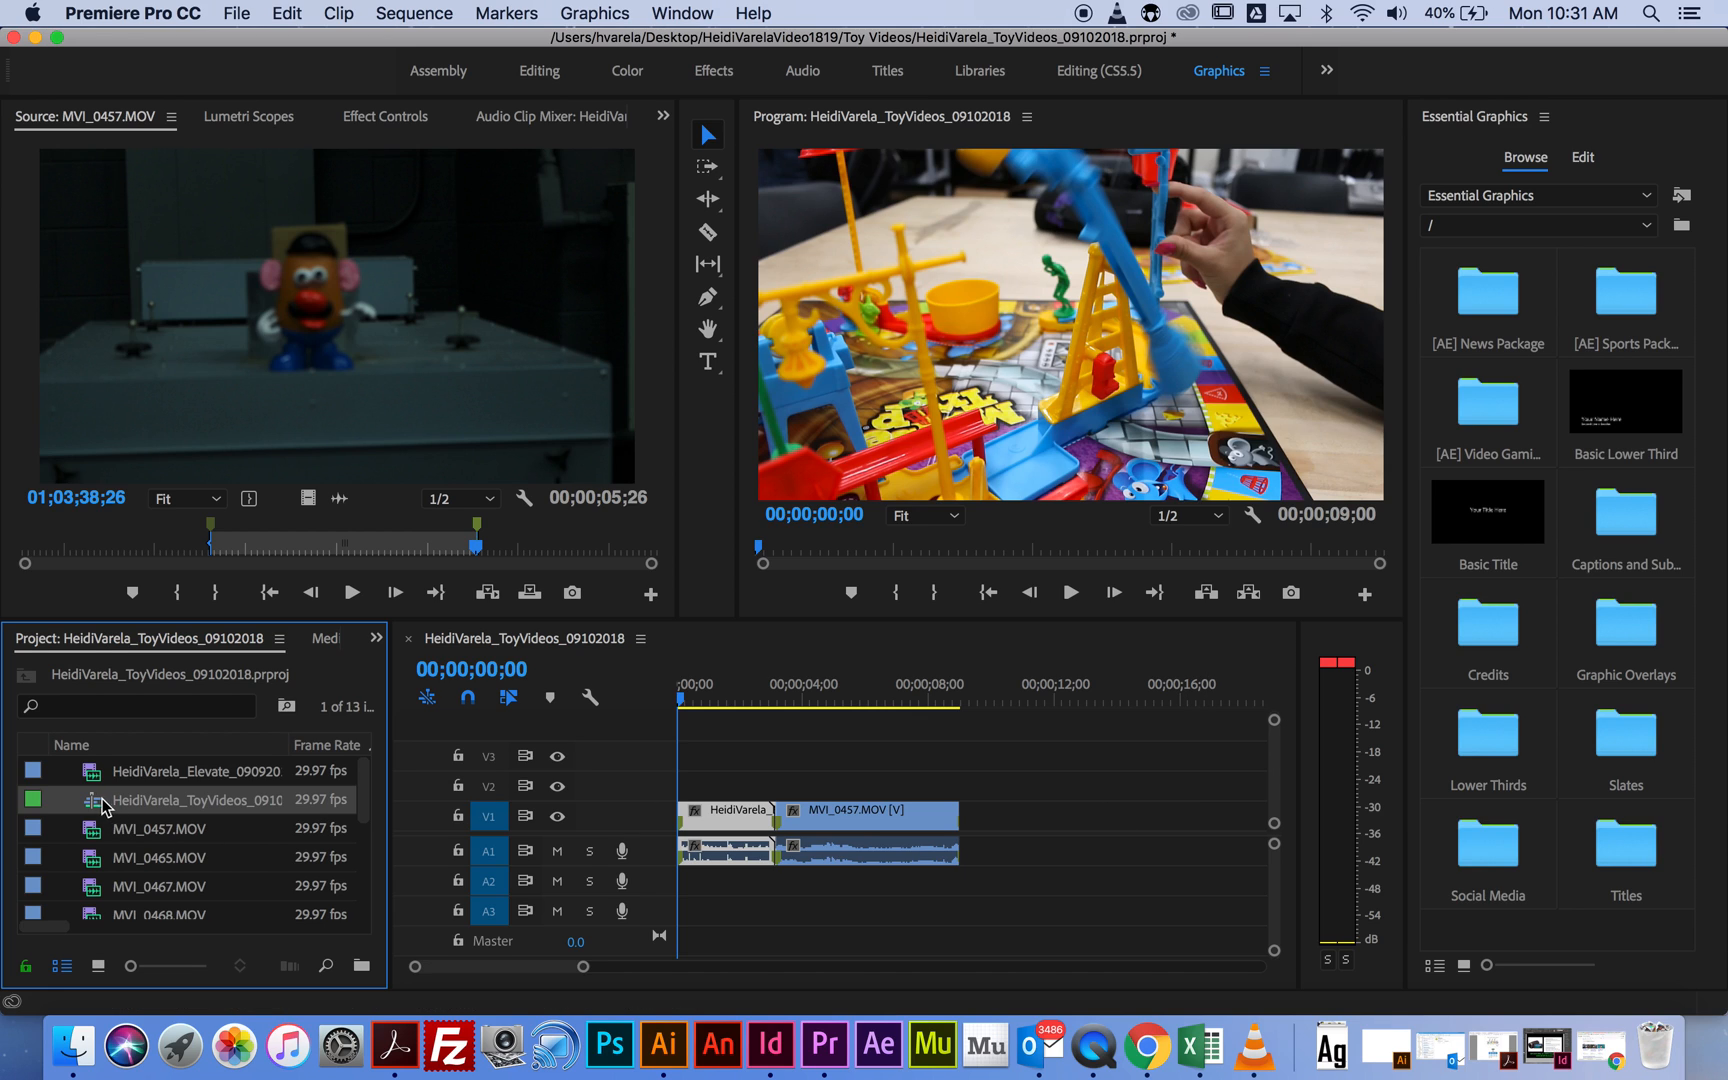
Open Export Settings with MPEG2 format and the Match Source - High bitrate preset.
{"action": "left_click", "coordinate": [240, 17]}
{"action": "mouse_move", "coordinate": [314, 653]}
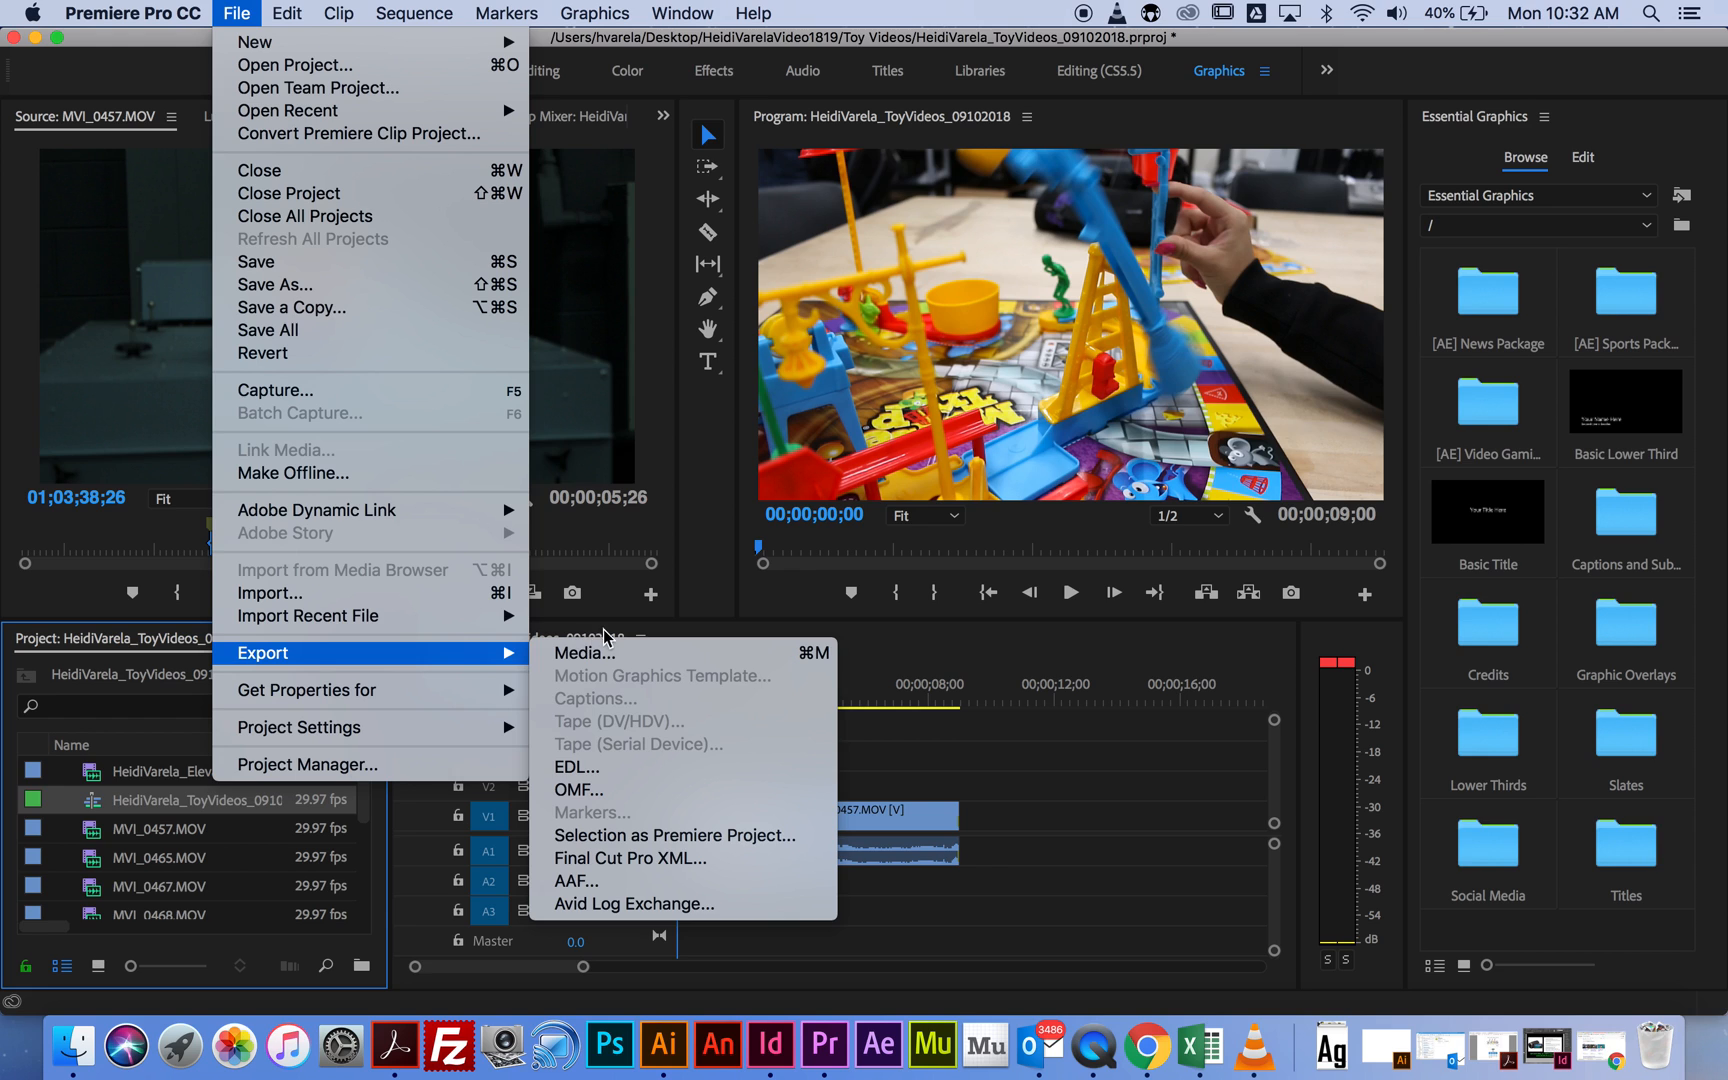
{"action": "left_click", "coordinate": [991, 729]}
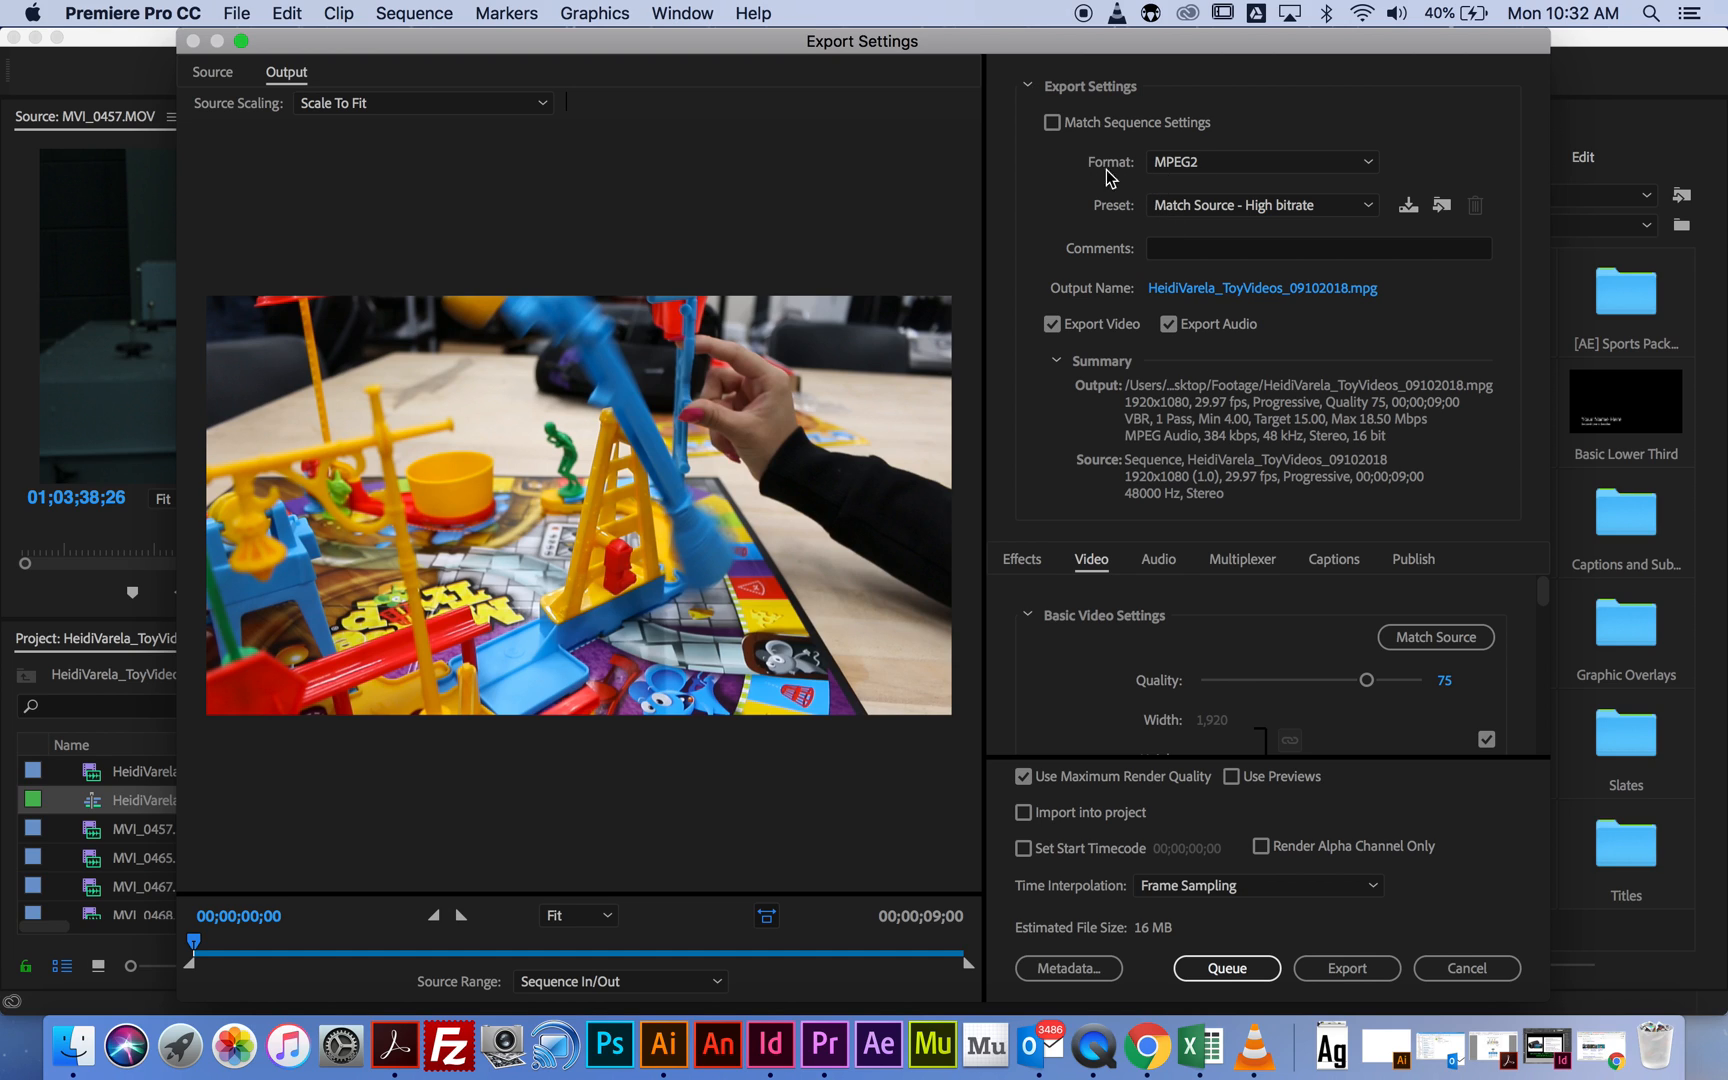
{"action": "left_click", "coordinate": [1199, 168]}
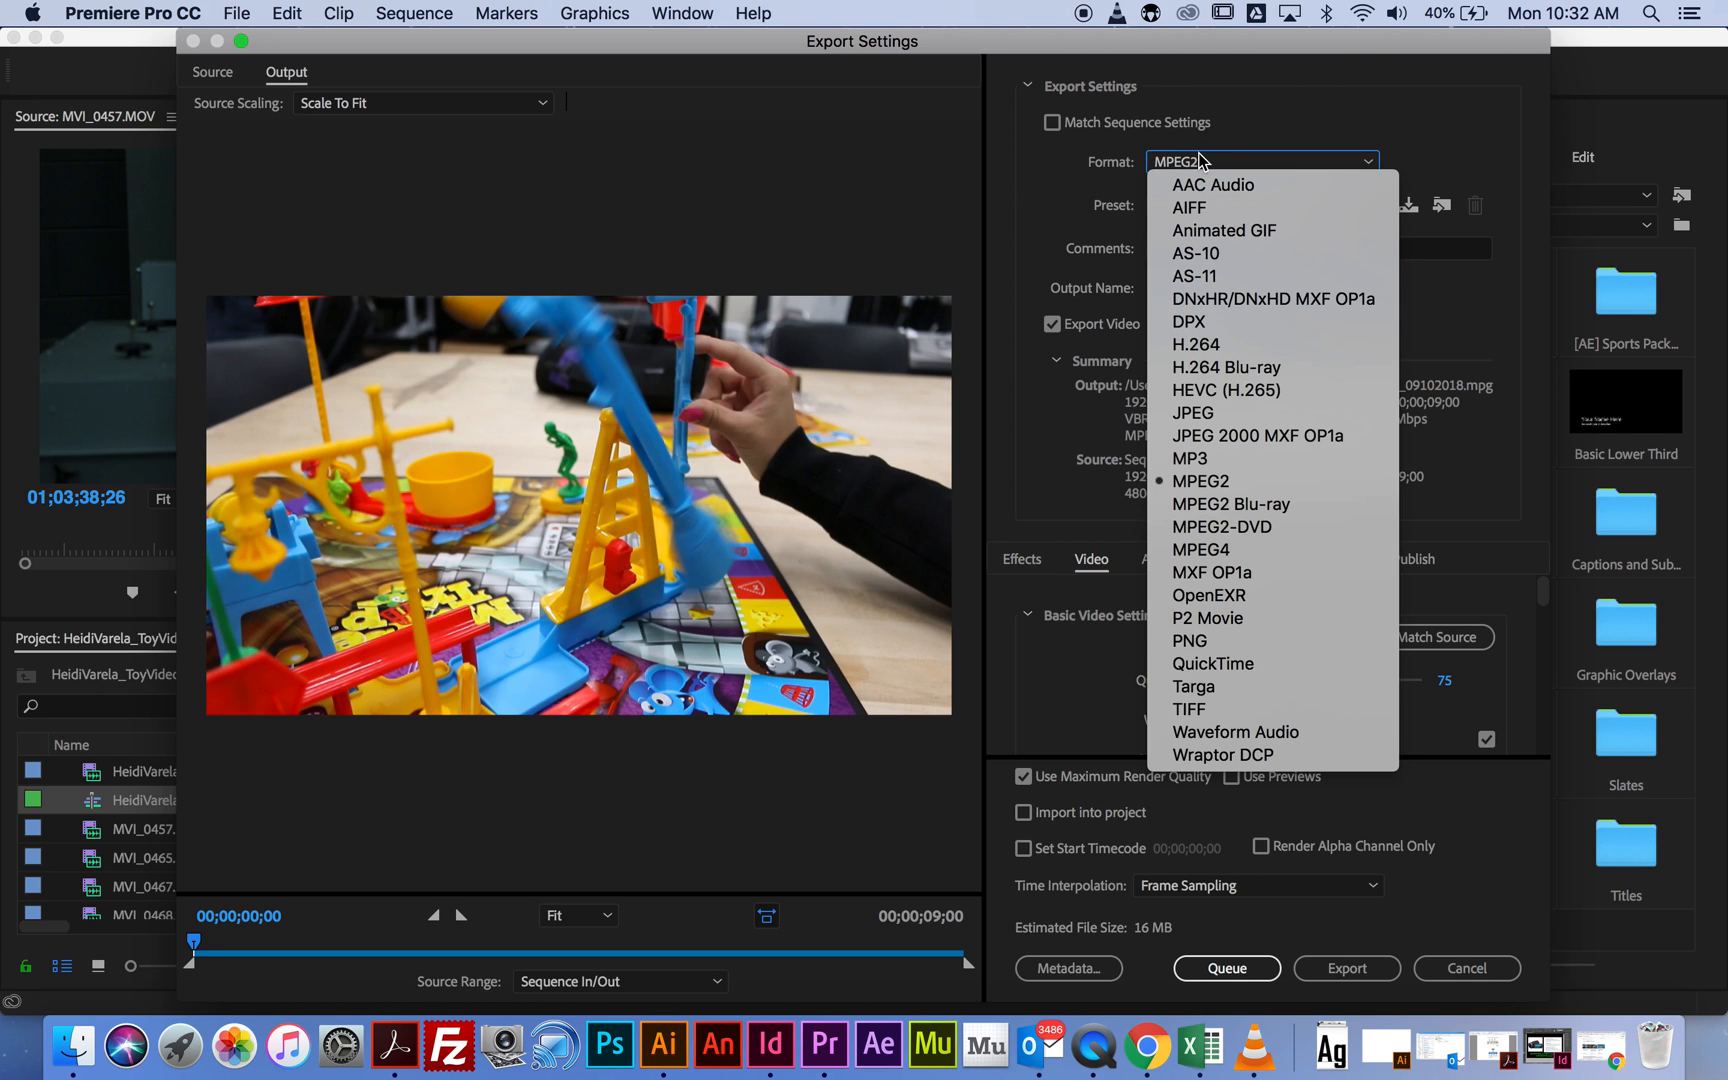
{"action": "left_click", "coordinate": [1199, 161]}
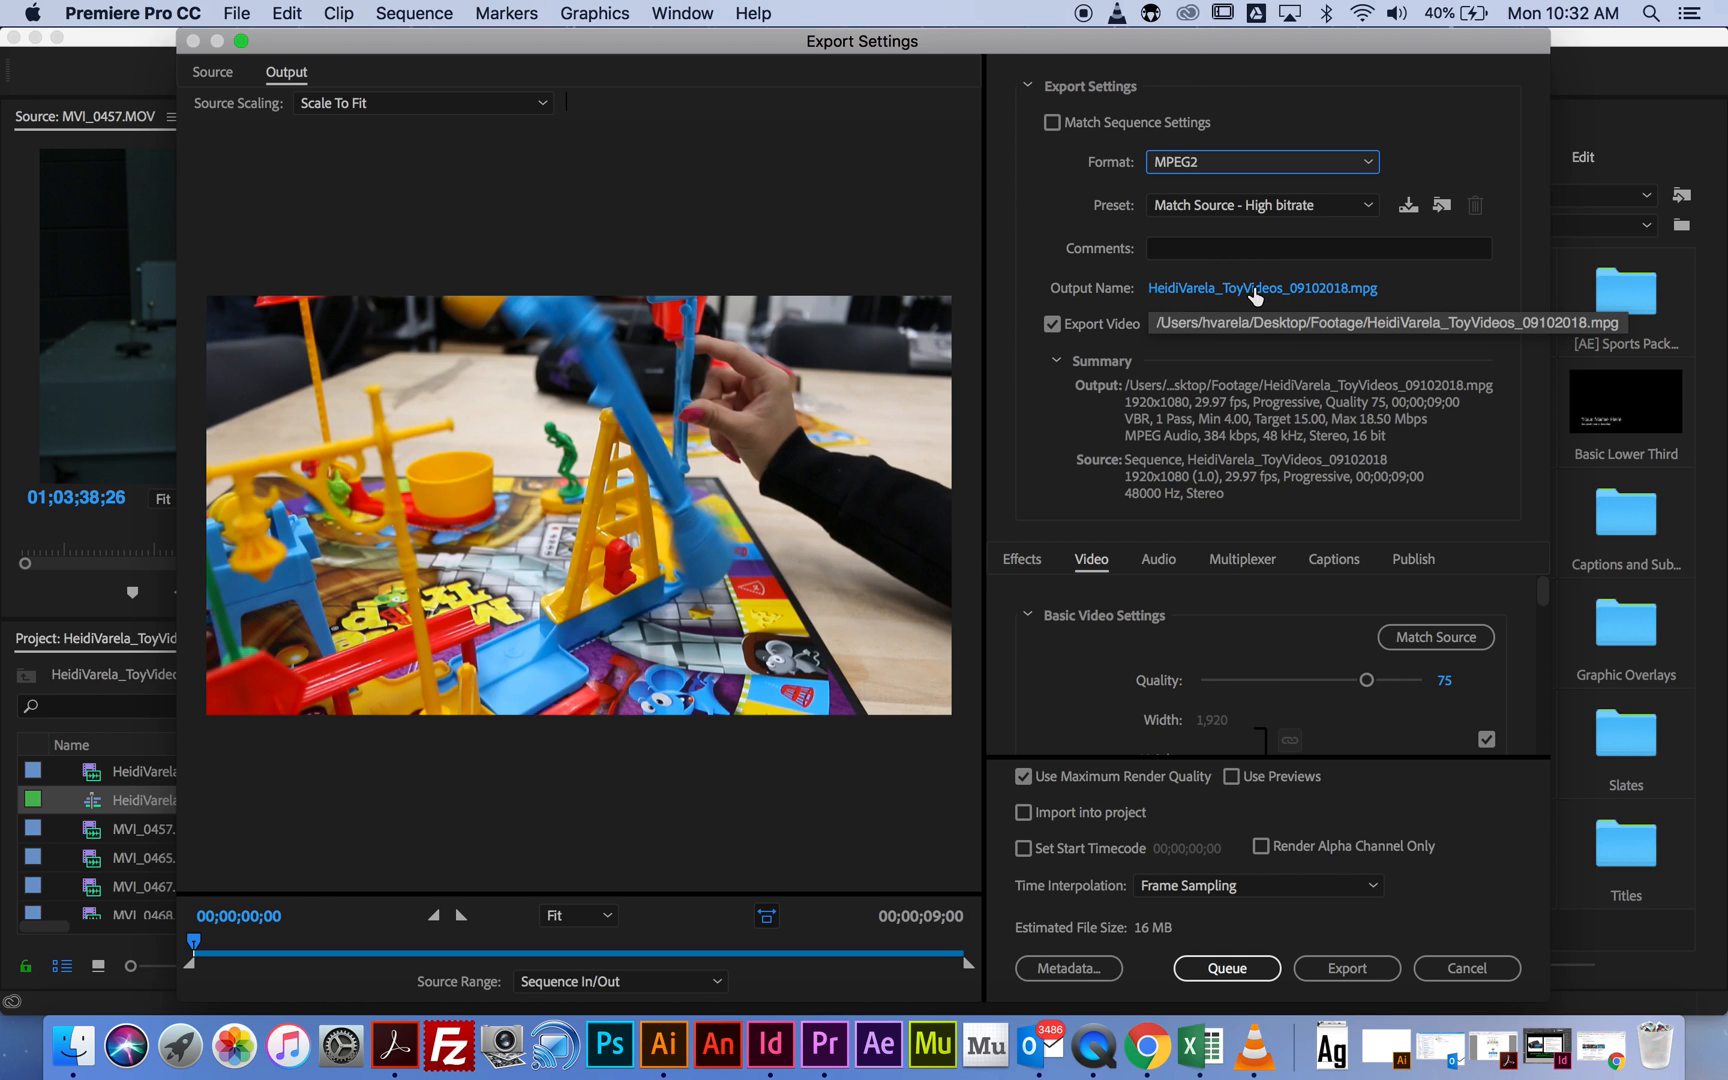
{"action": "left_click", "coordinate": [1264, 290]}
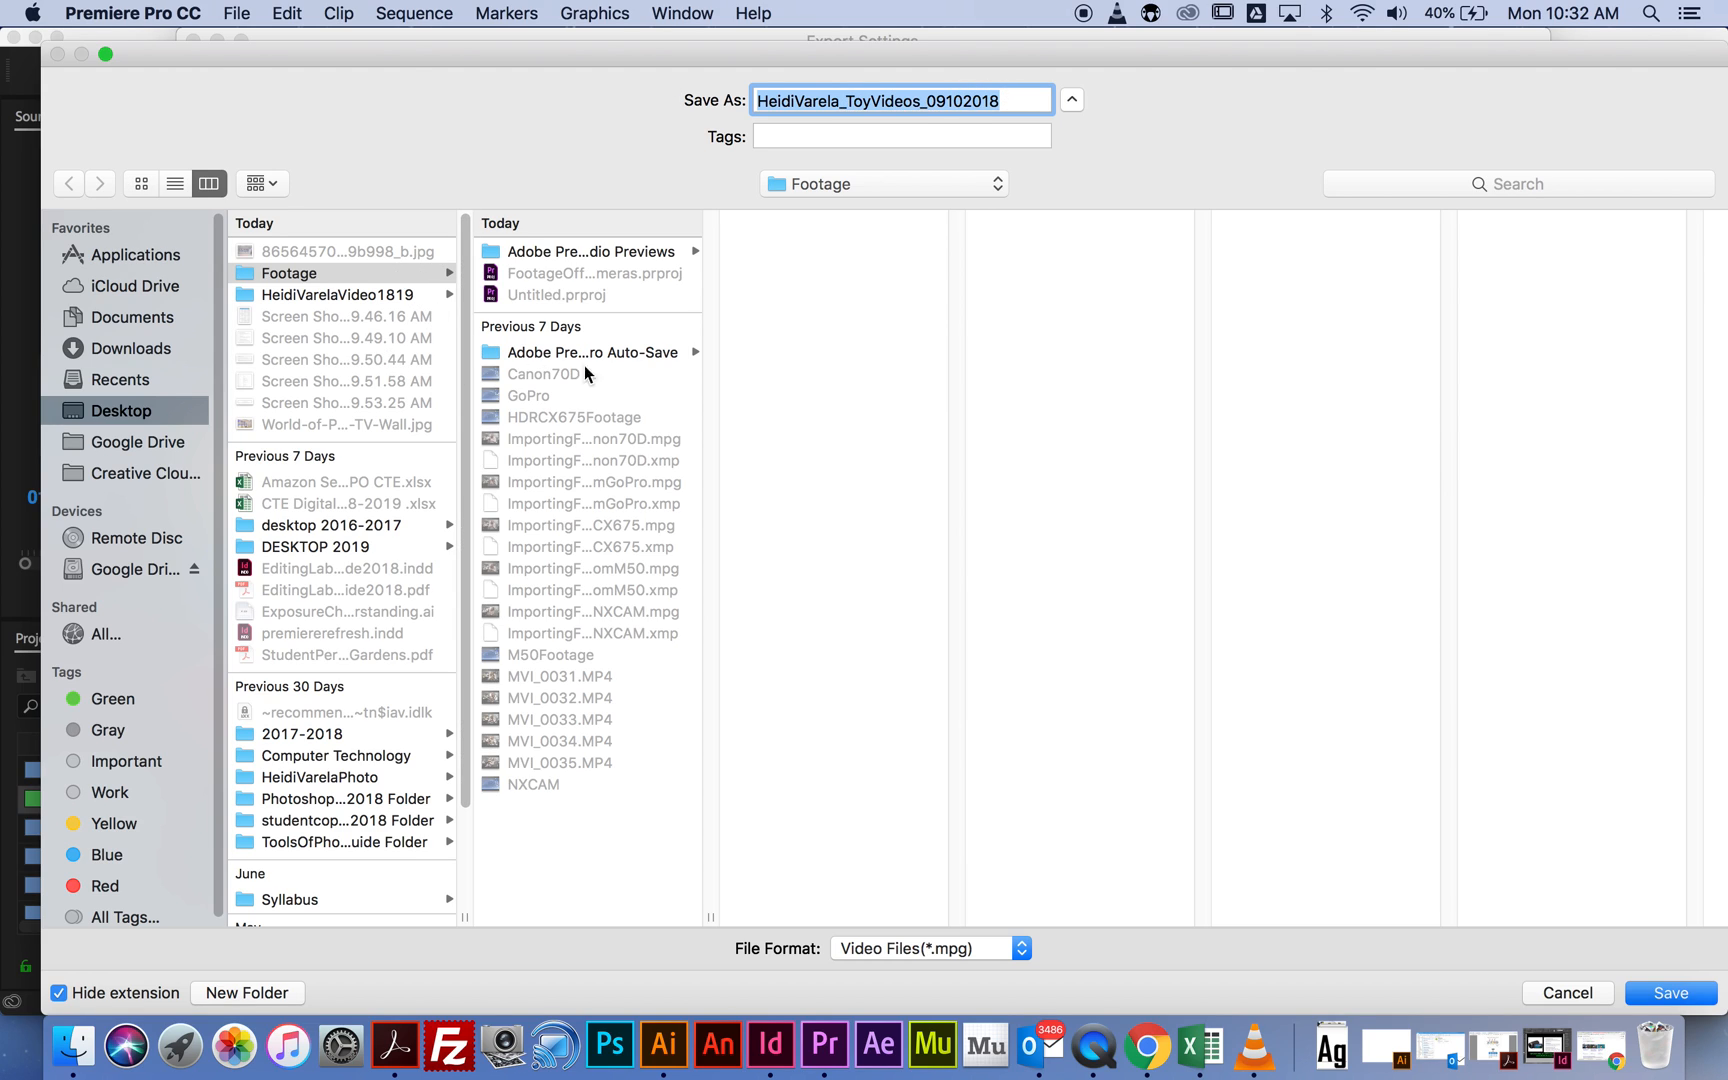
Save the output into the Toy Videos folder and export the sequence as an MPEG2 .mpg file.
{"action": "left_click", "coordinate": [436, 294]}
{"action": "left_click", "coordinate": [541, 256]}
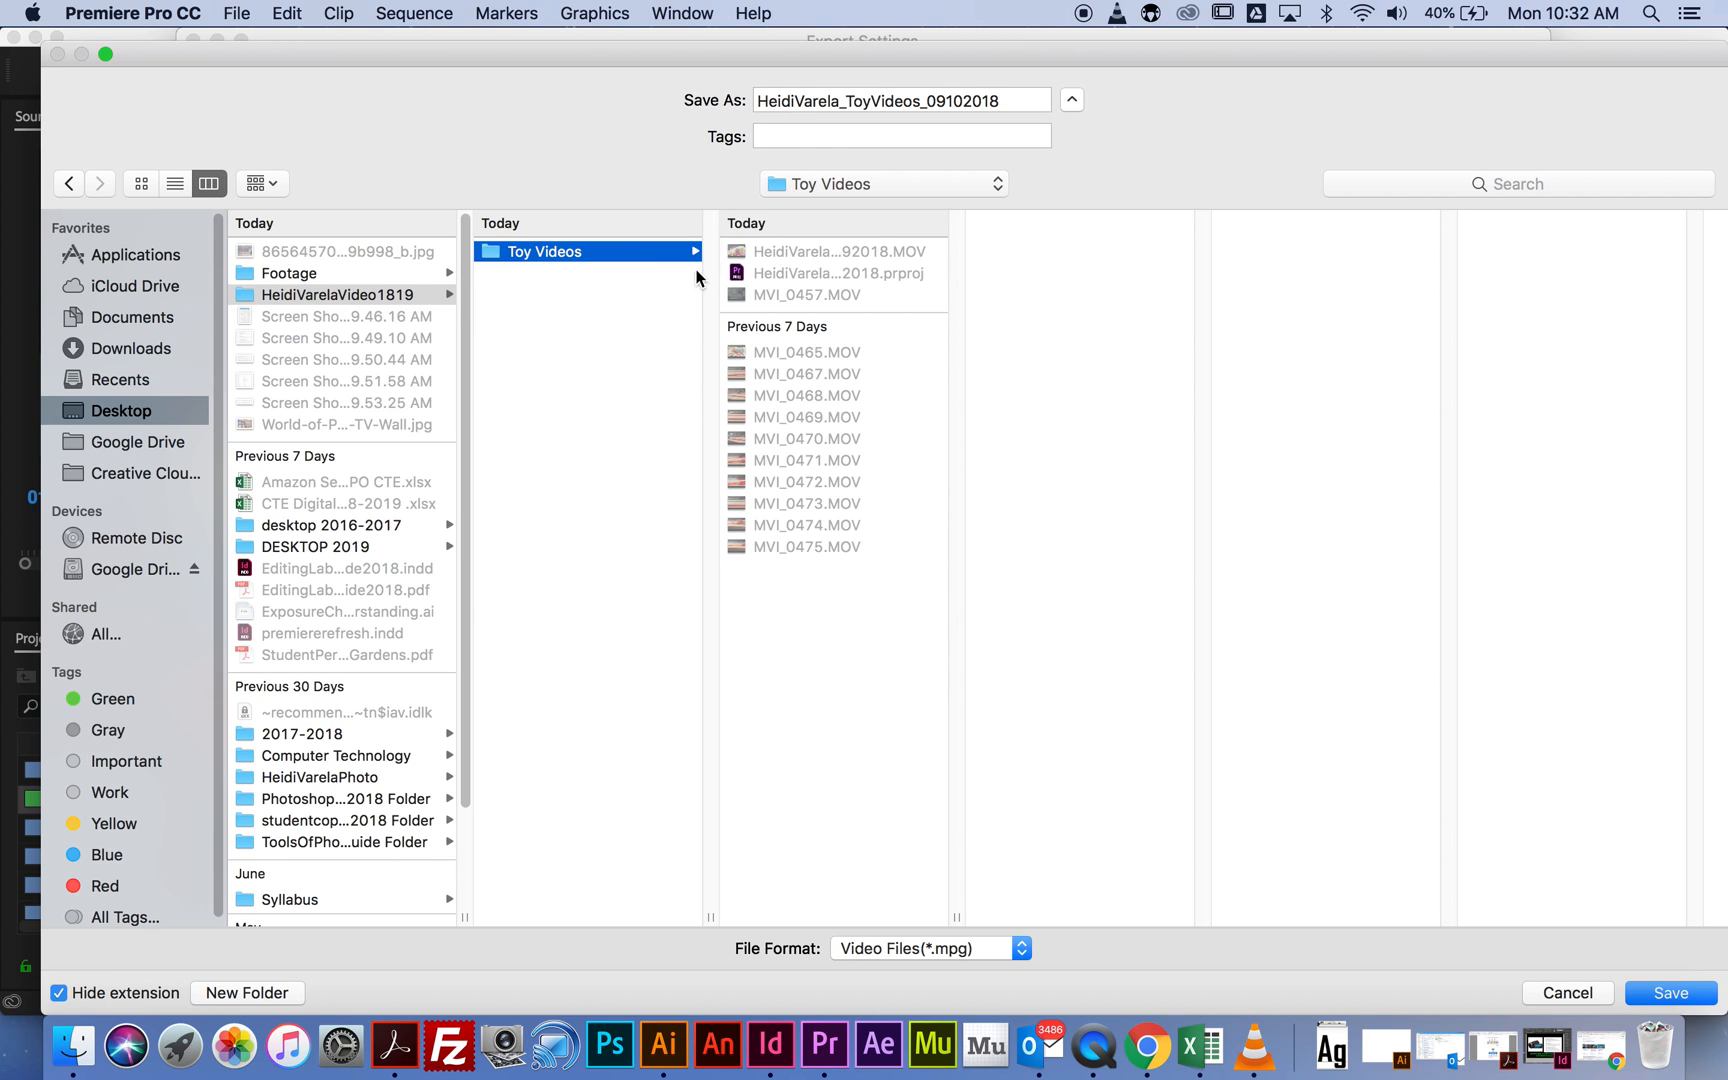
{"action": "left_click", "coordinate": [1686, 996]}
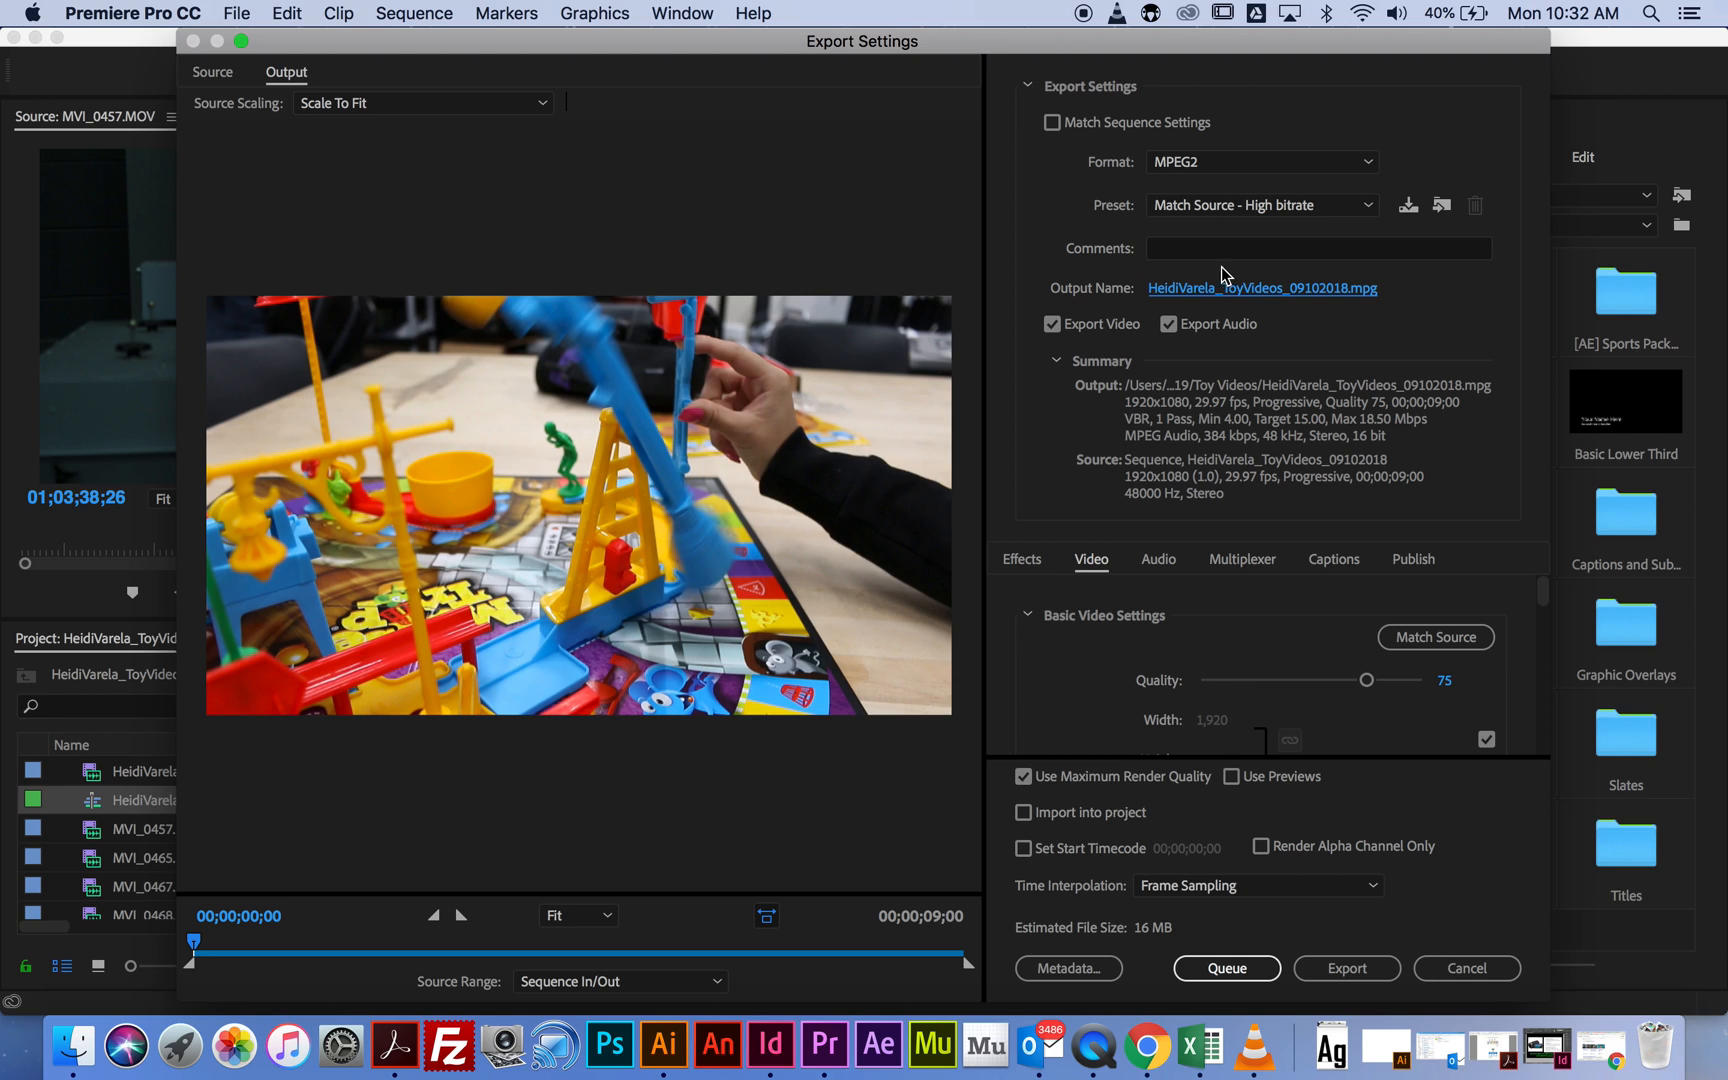
{"action": "left_click", "coordinate": [1357, 972]}
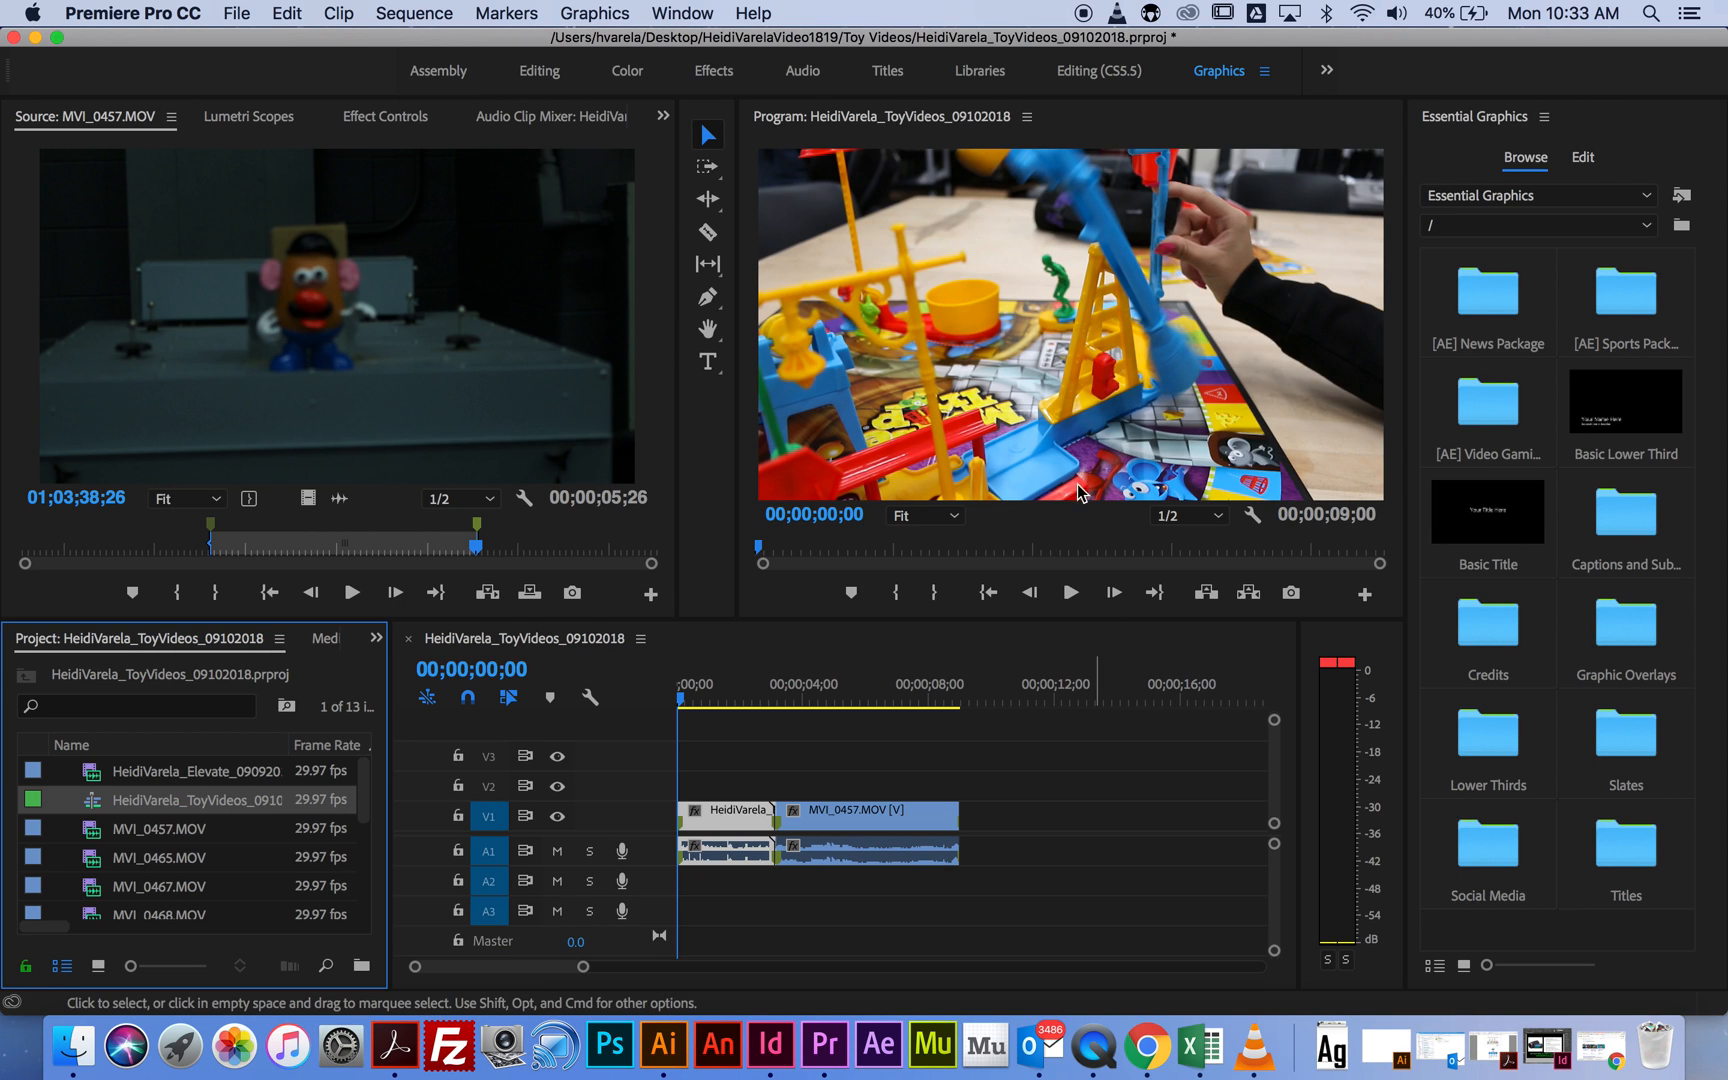
Minimize Premiere and open the Toy Videos folder inside the project folder in Finder.
{"action": "left_click", "coordinate": [36, 40]}
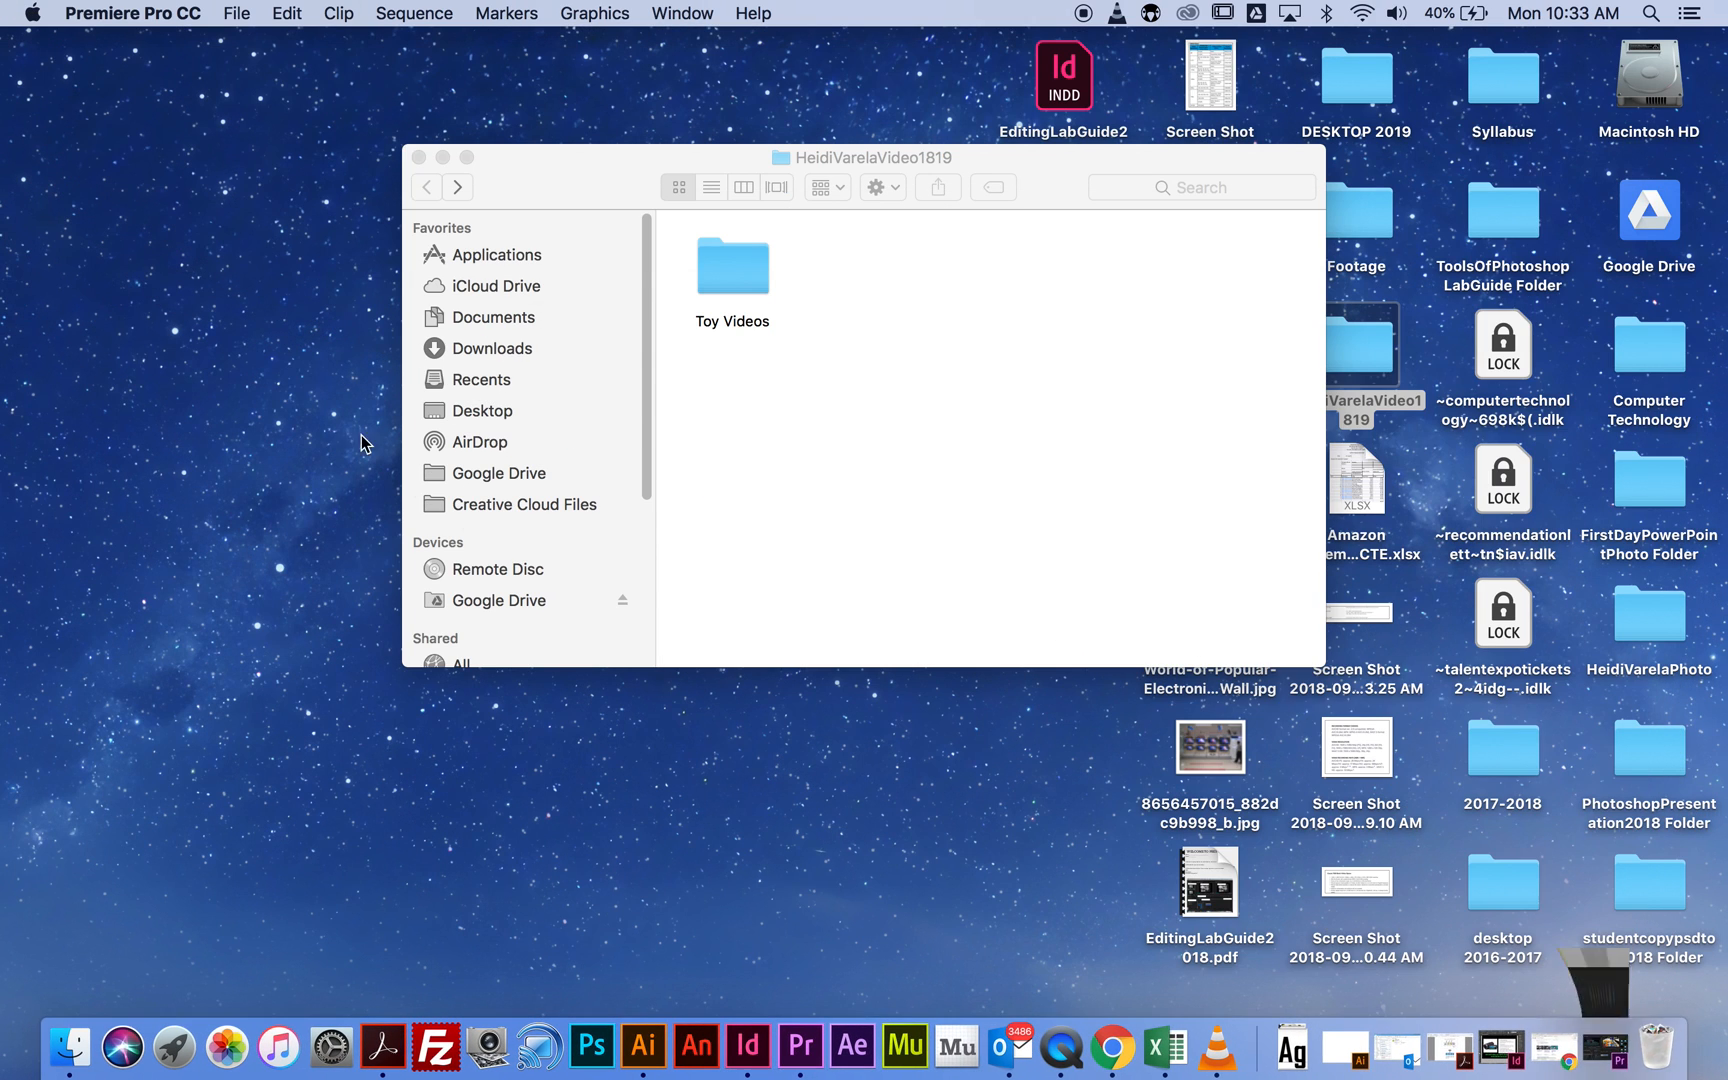
{"action": "left_click", "coordinate": [848, 447]}
{"action": "left_click", "coordinate": [420, 157]}
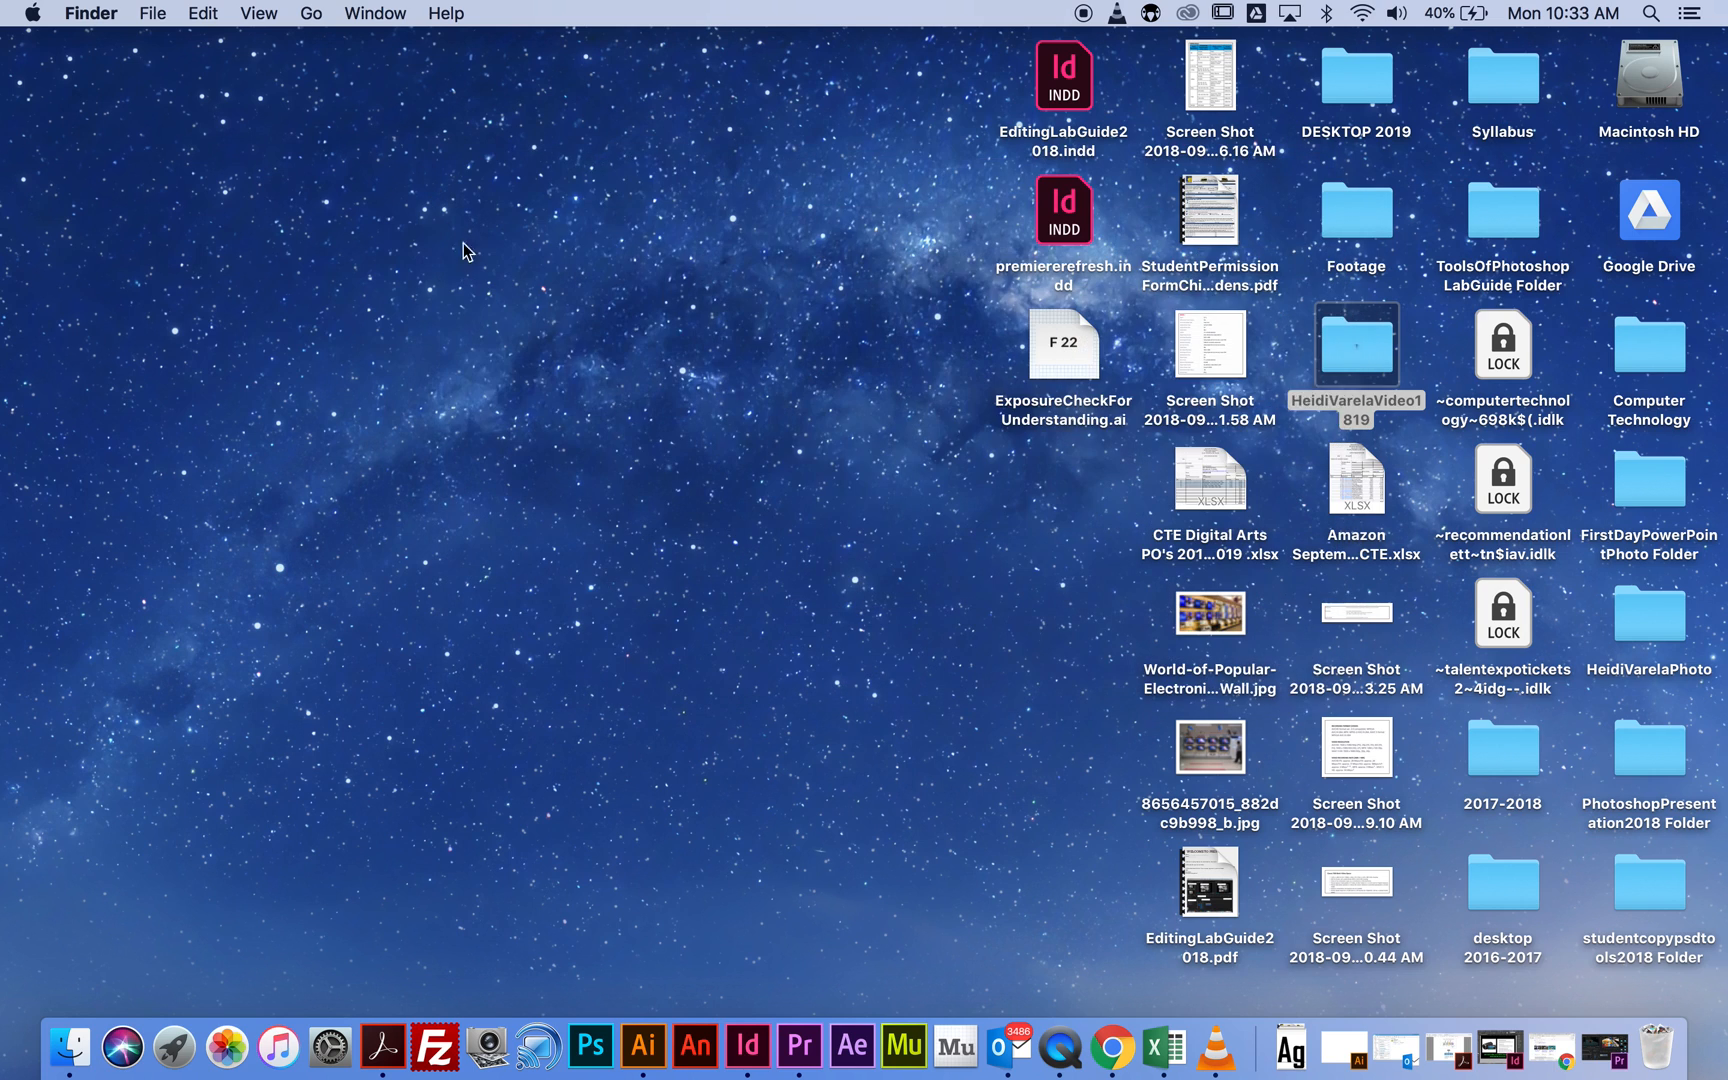
{"action": "left_click", "coordinate": [1356, 345]}
{"action": "double_click", "coordinate": [1356, 345]}
{"action": "double_click", "coordinate": [695, 305]}
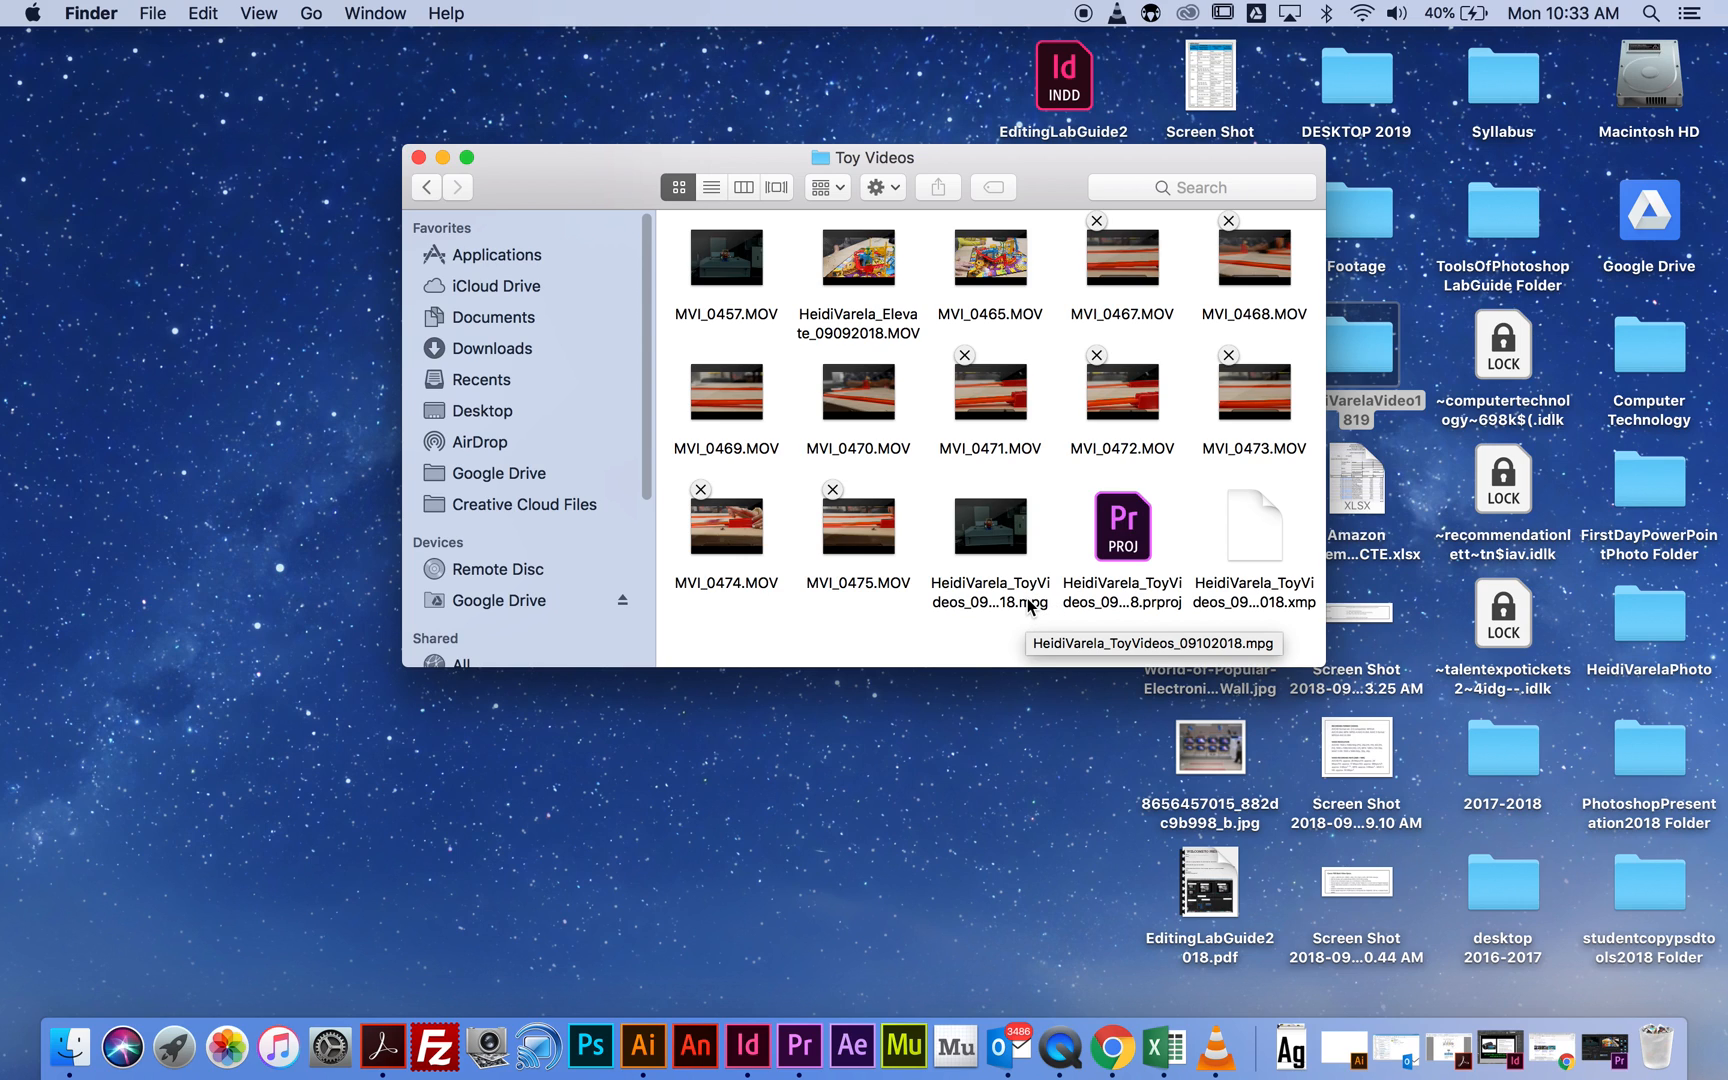
Select the exported .mpg file and launch QuickTime Player from the Dock to play it.
{"action": "left_click", "coordinate": [1136, 548]}
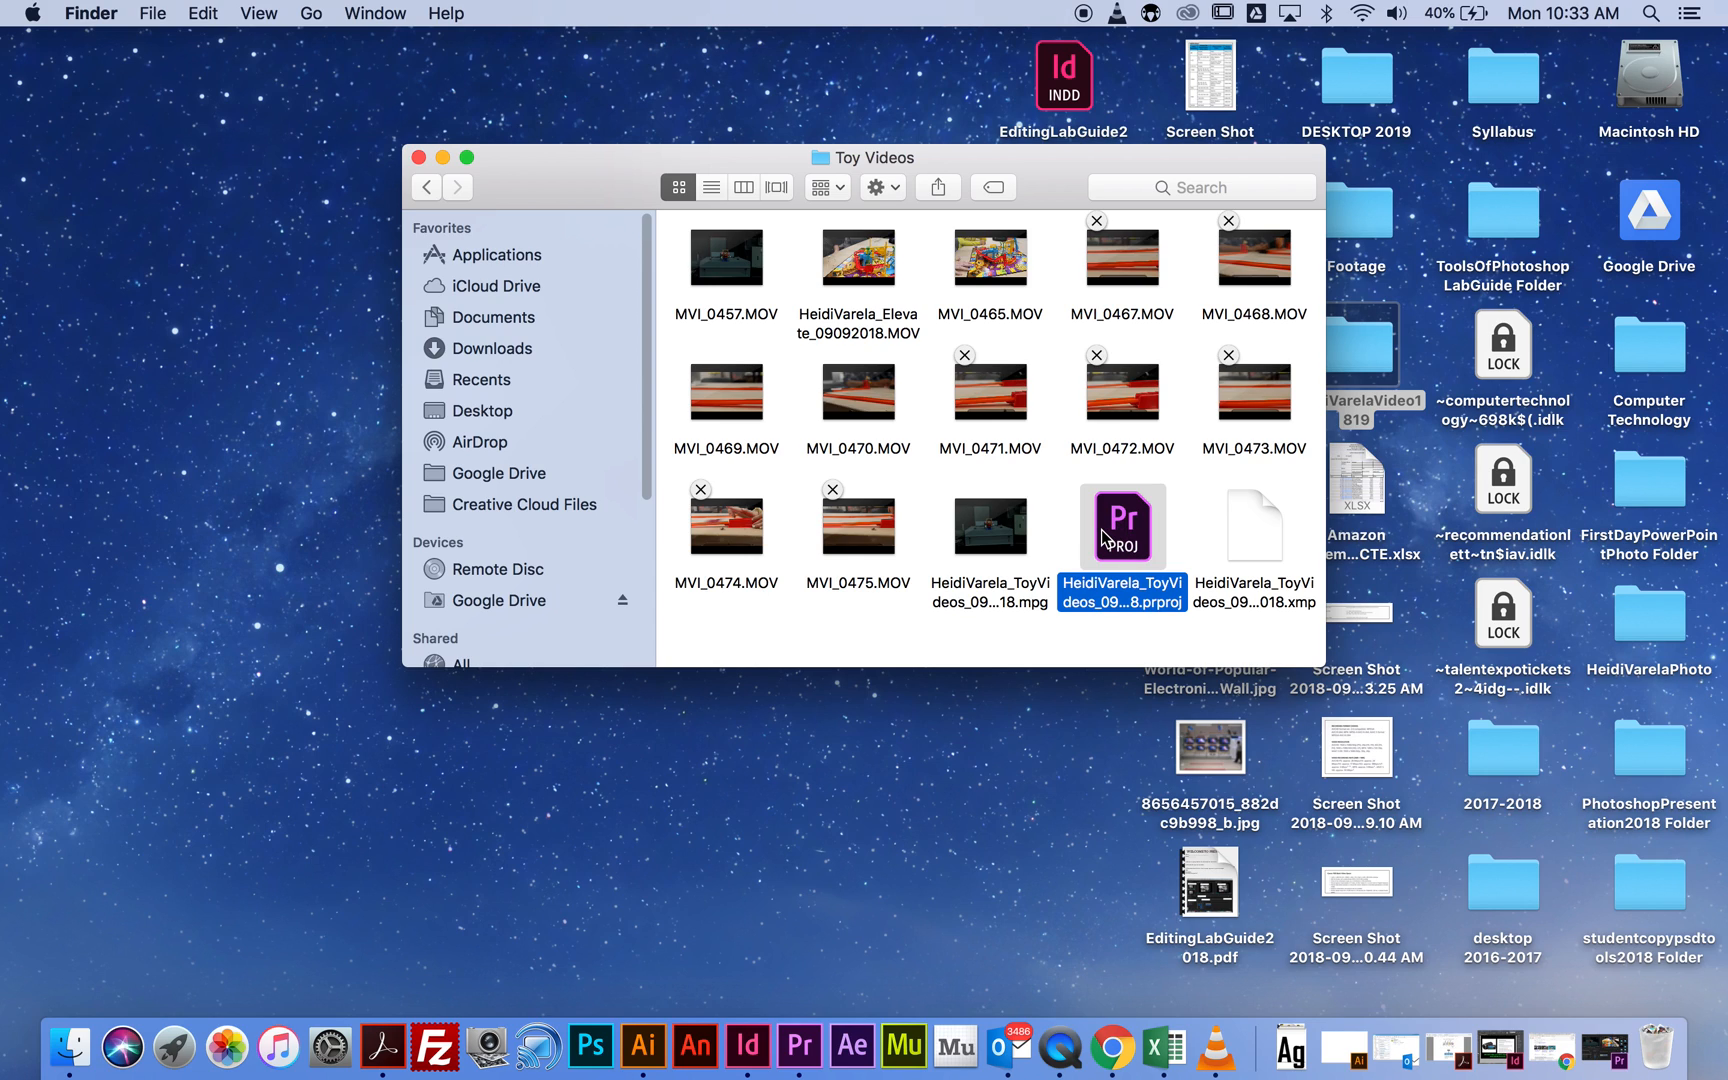
{"action": "left_click", "coordinate": [995, 552]}
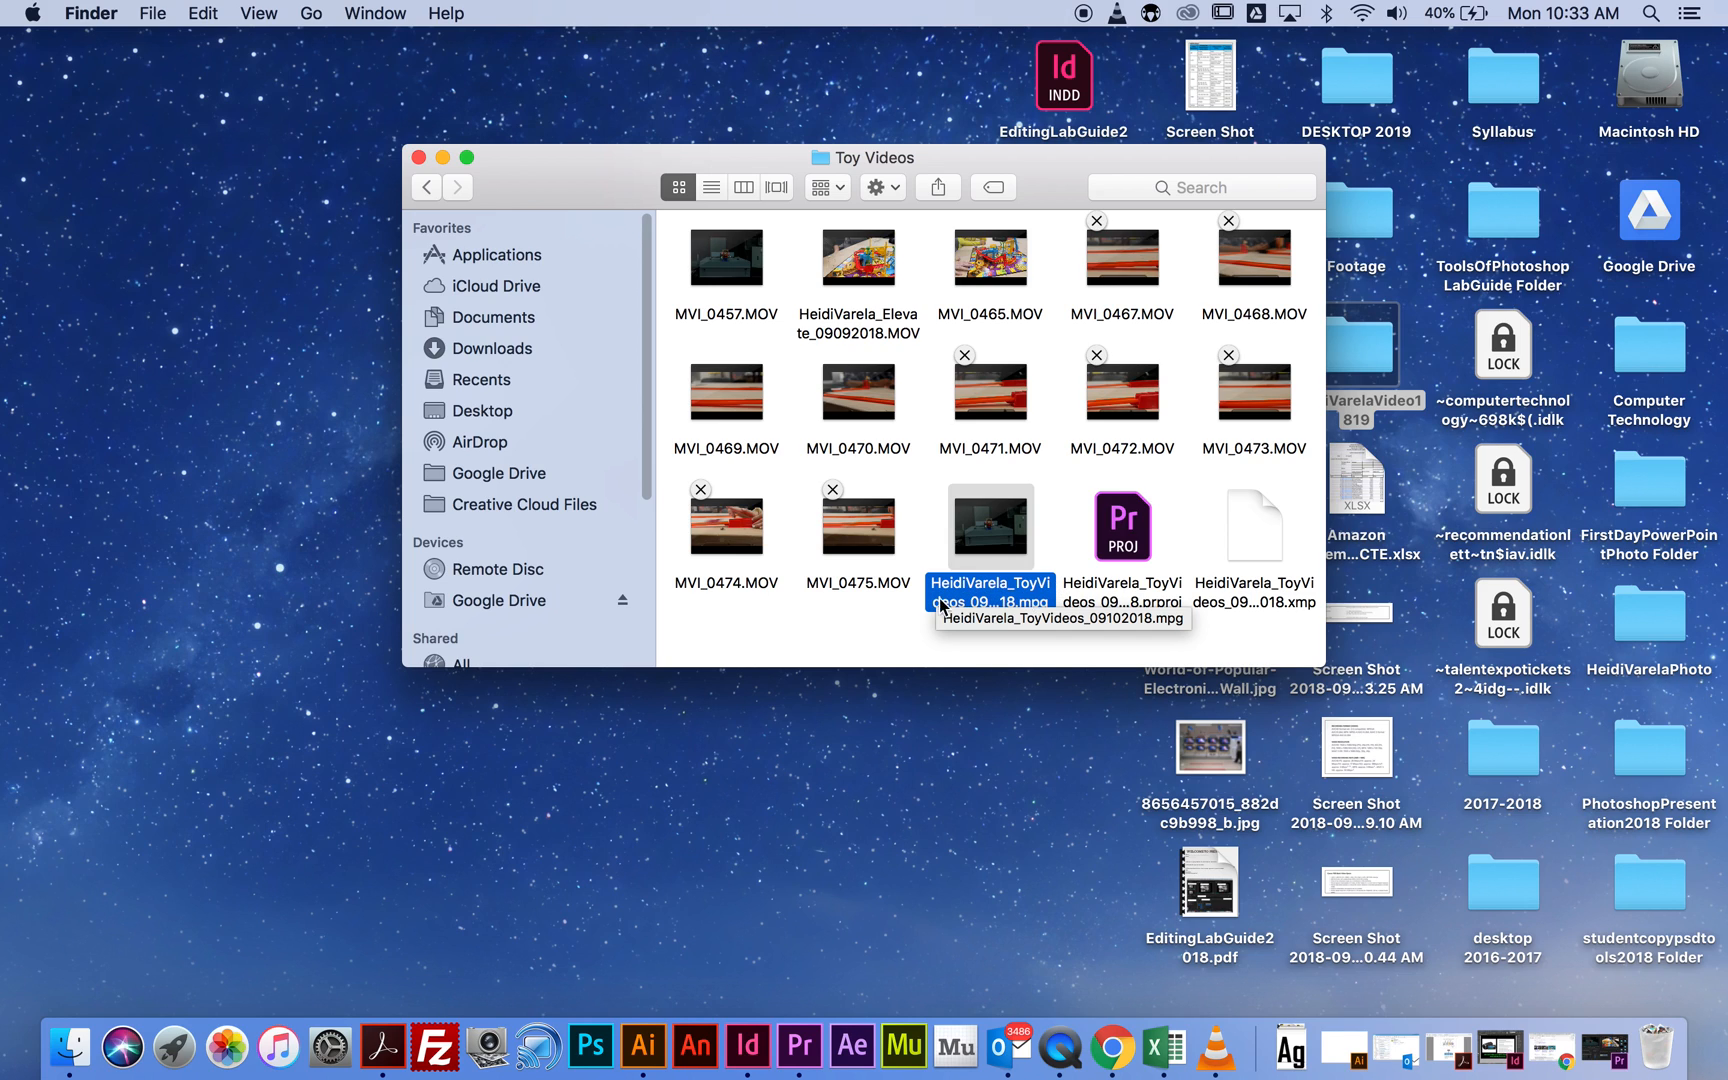
{"action": "mouse_move", "coordinate": [965, 557]}
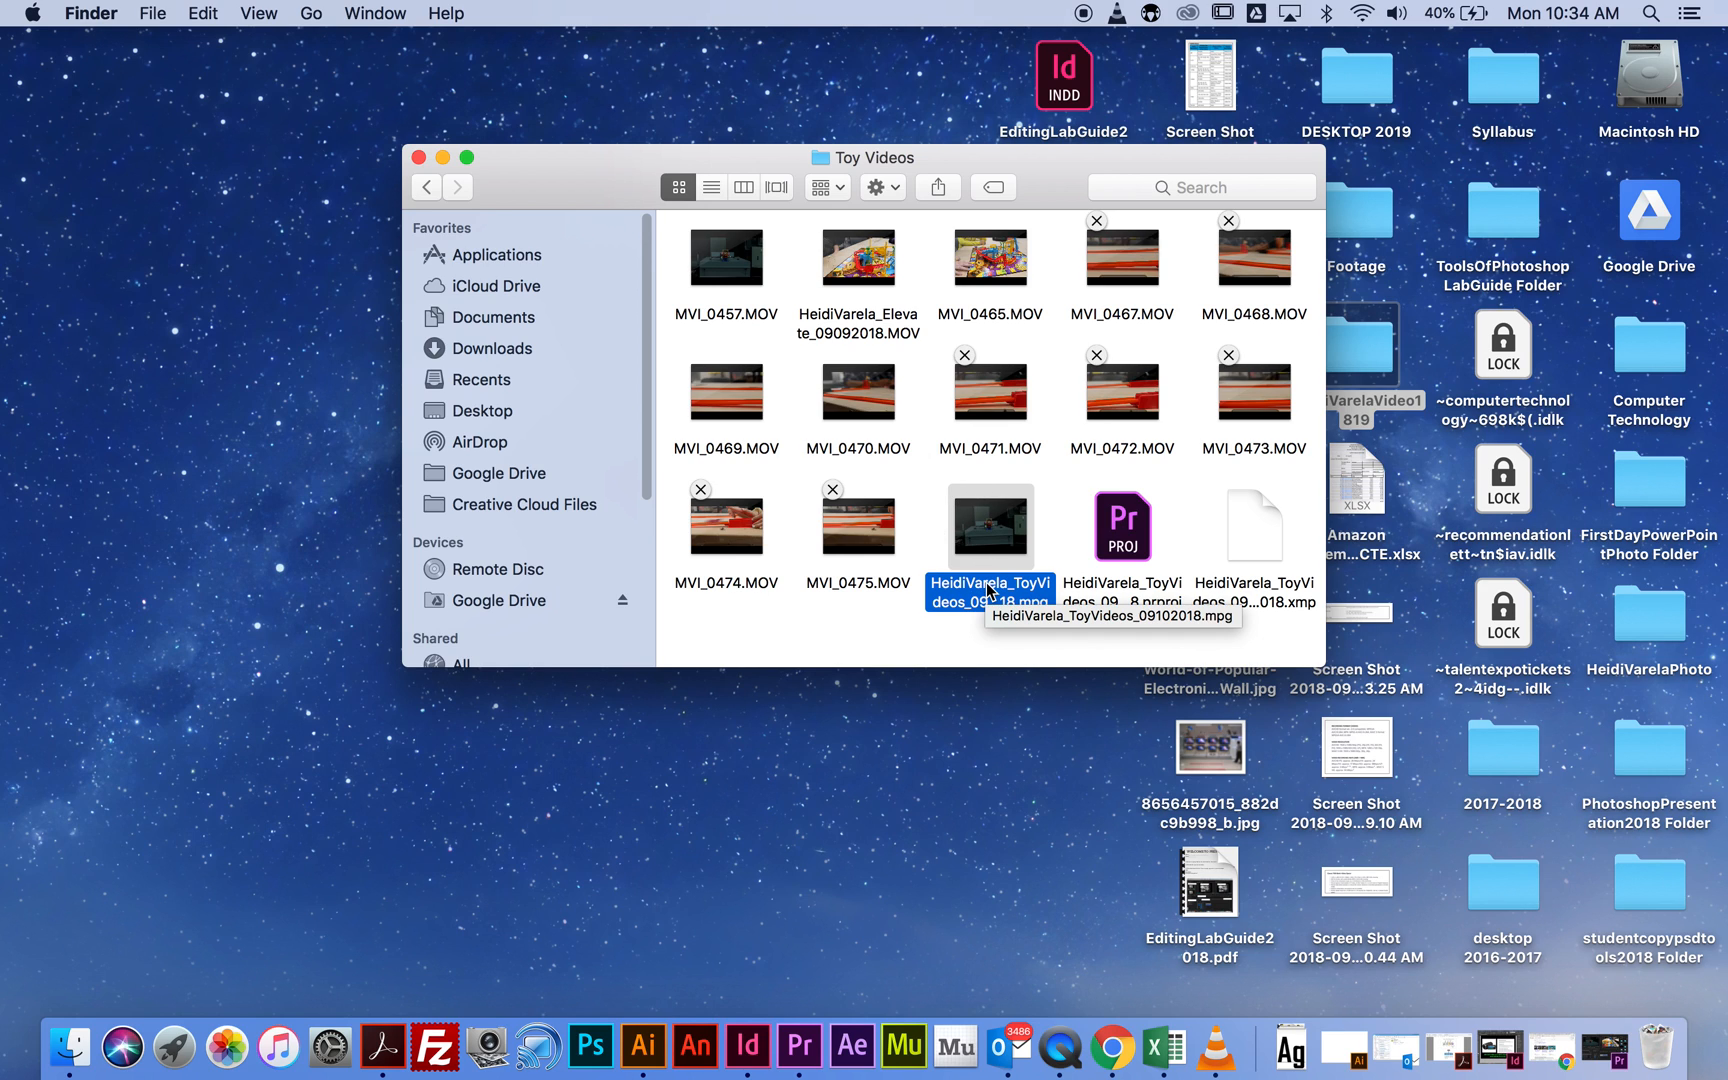
{"action": "left_click", "coordinate": [1064, 1036]}
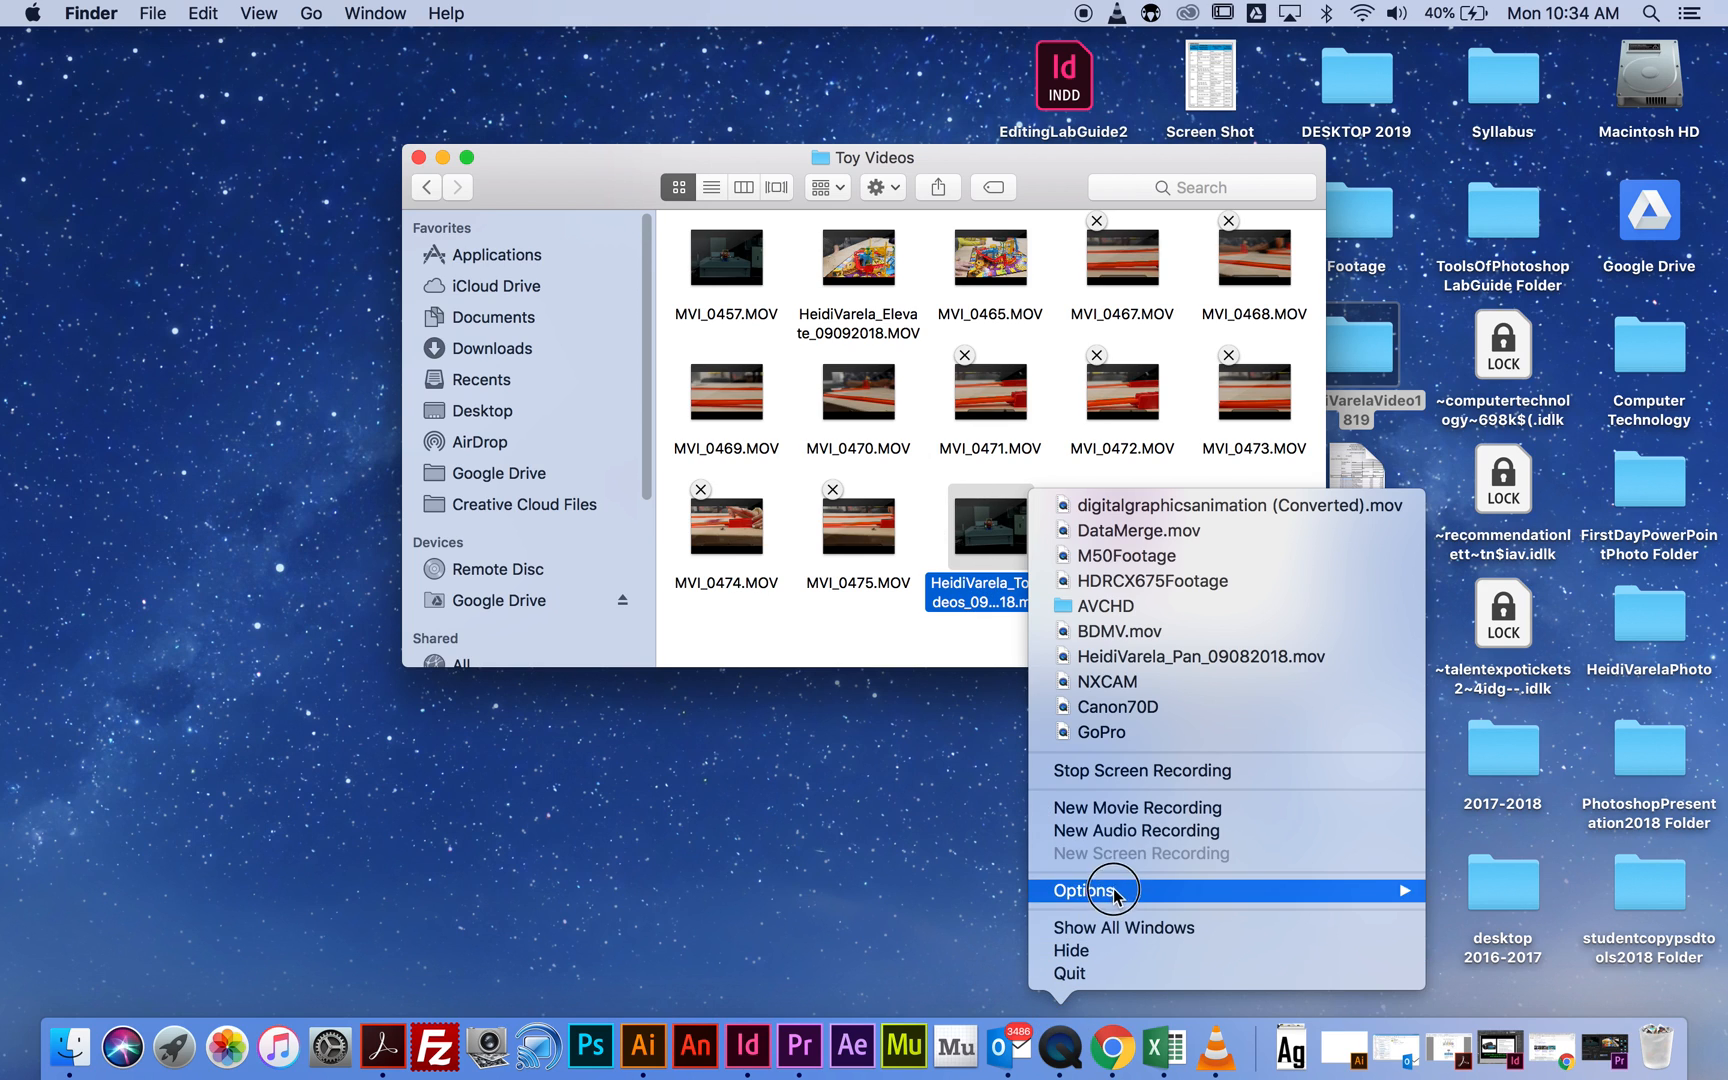